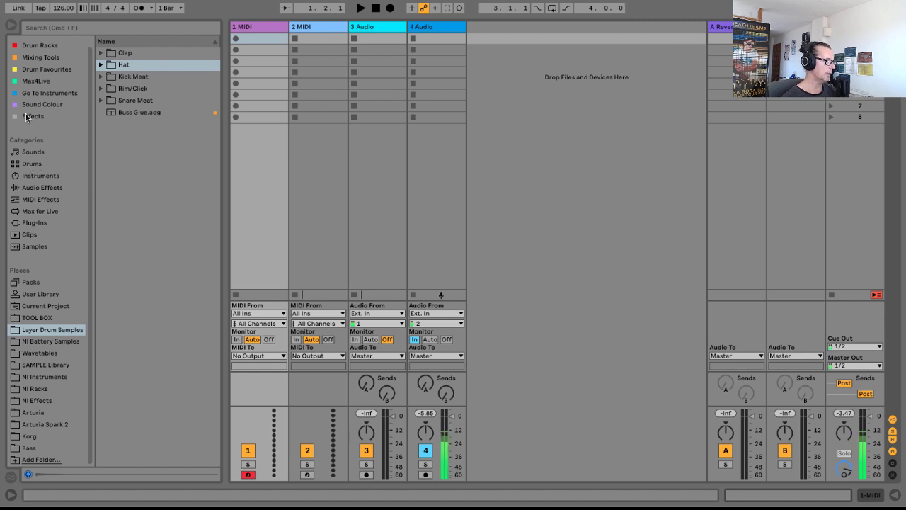
Load an empty Drum Rack on the 1 MIDI track and place 75_Kicks_07_SP.wav from the Layer Drum Samples Kick Meat folder on pad C1.
click(30, 167)
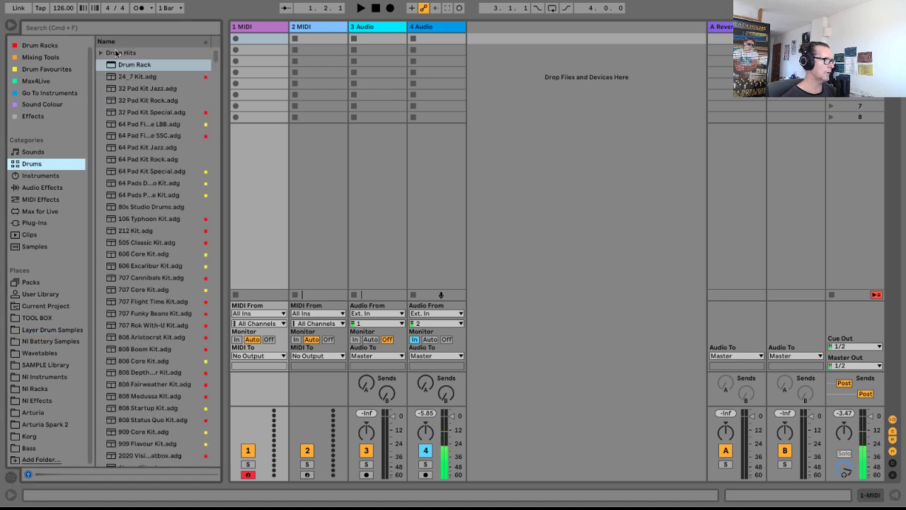
drag(126, 65, 261, 62)
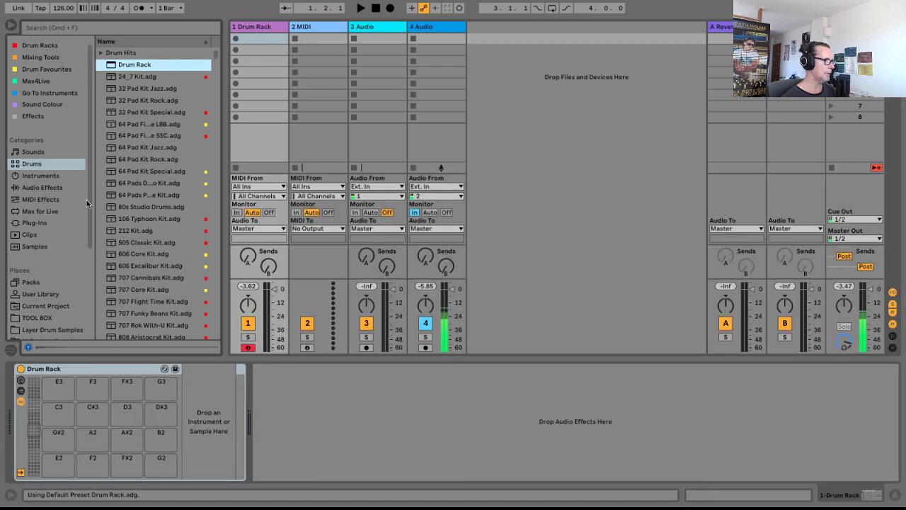
scroll(56, 169, down, 3)
scroll(56, 166, down, 5)
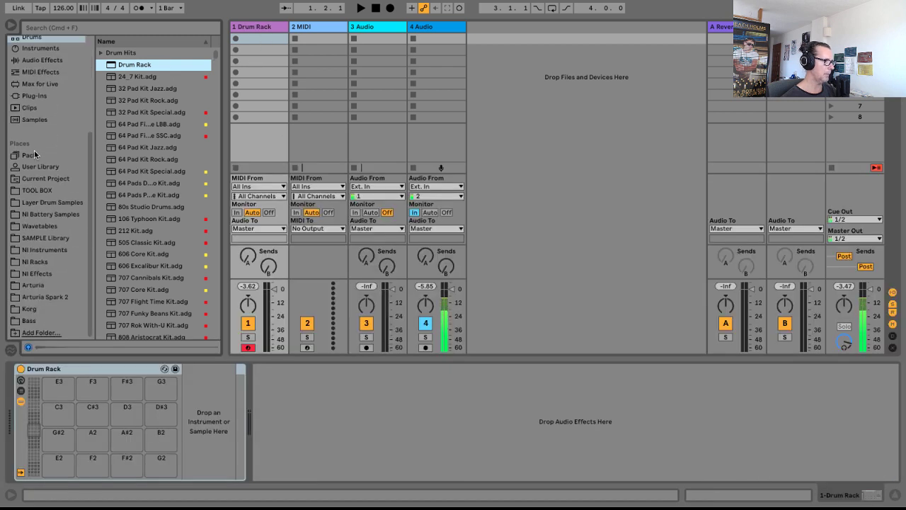
click(57, 203)
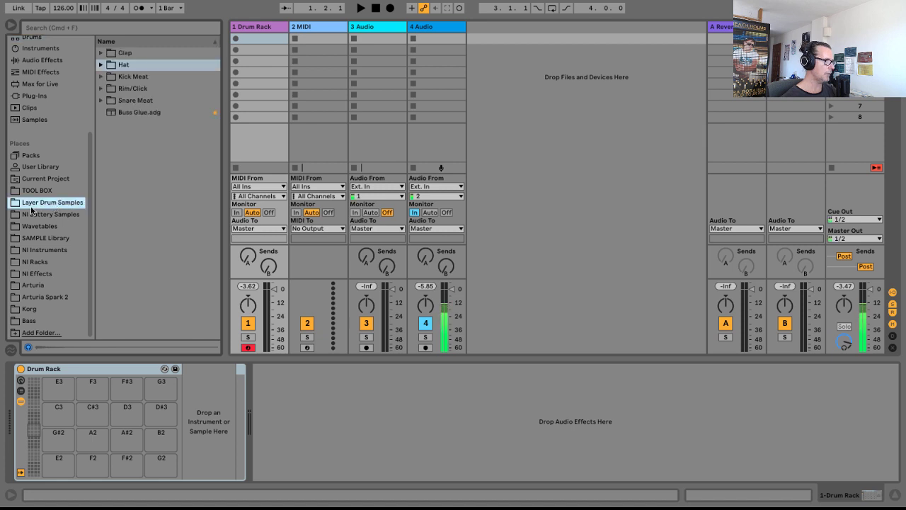
click(101, 76)
click(142, 89)
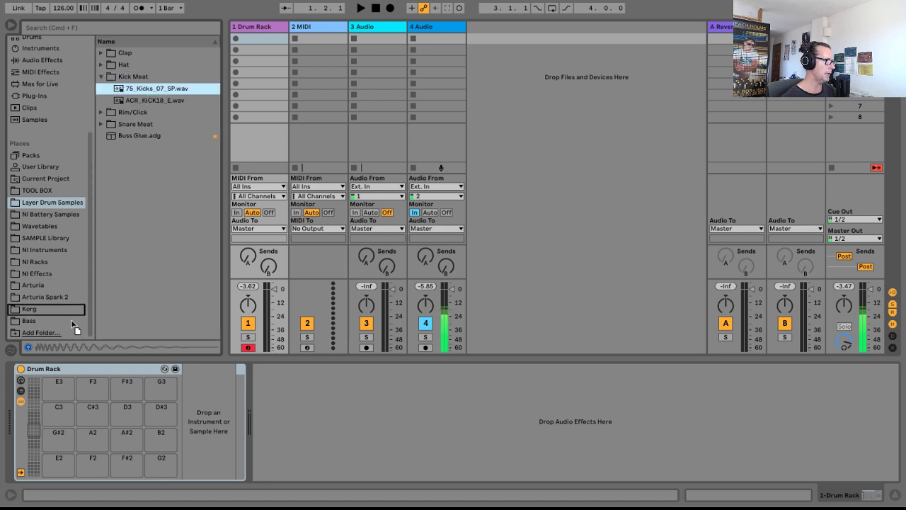
drag(33, 405, 31, 444)
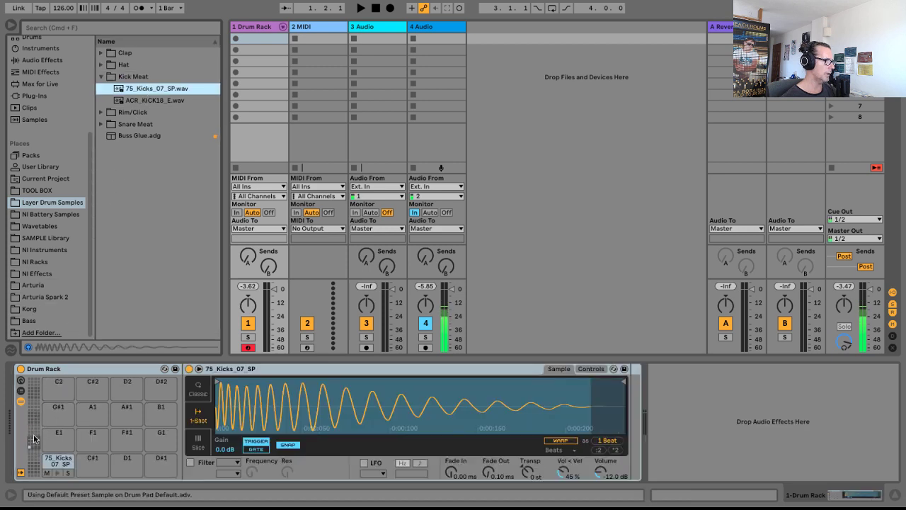
key(Return)
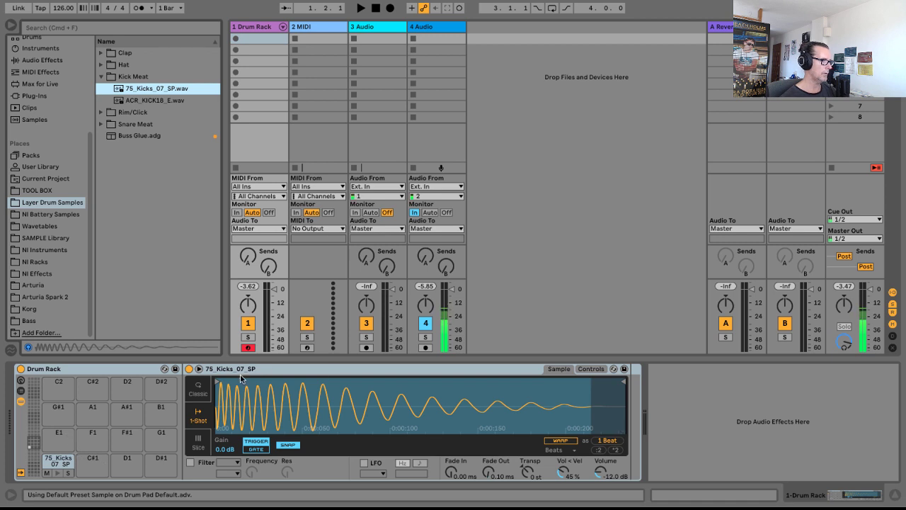
Group the 75_Kicks_07_SP sampler into an Instrument Rack and show the rack's chain list.
click(319, 371)
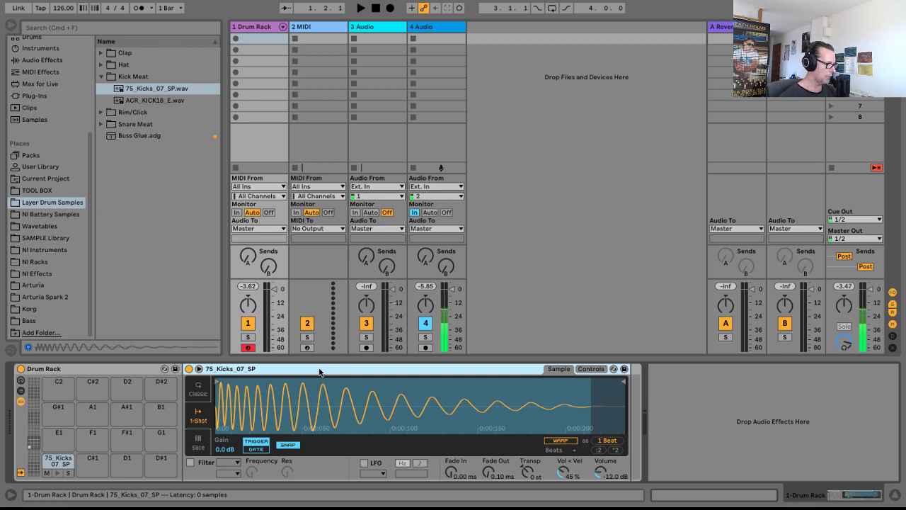
key(super+g)
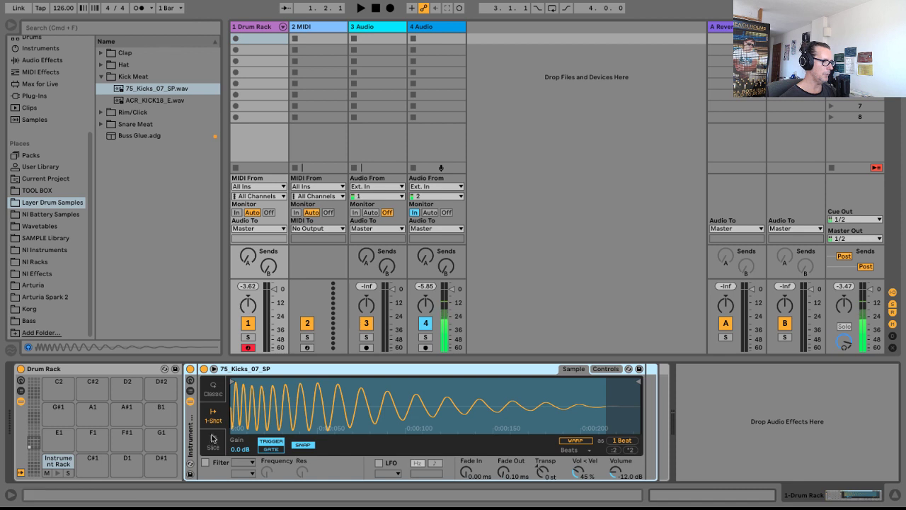
click(190, 391)
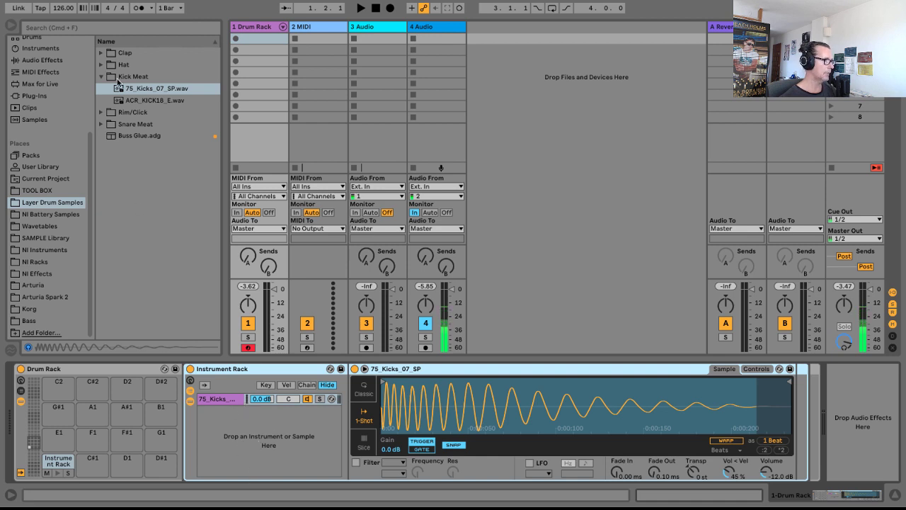
Layer ACR_KICK18_E.wav from the Kick Meat folder and KN_HAT2.wav from the Hat folder as additional chains in the Instrument Rack.
click(145, 101)
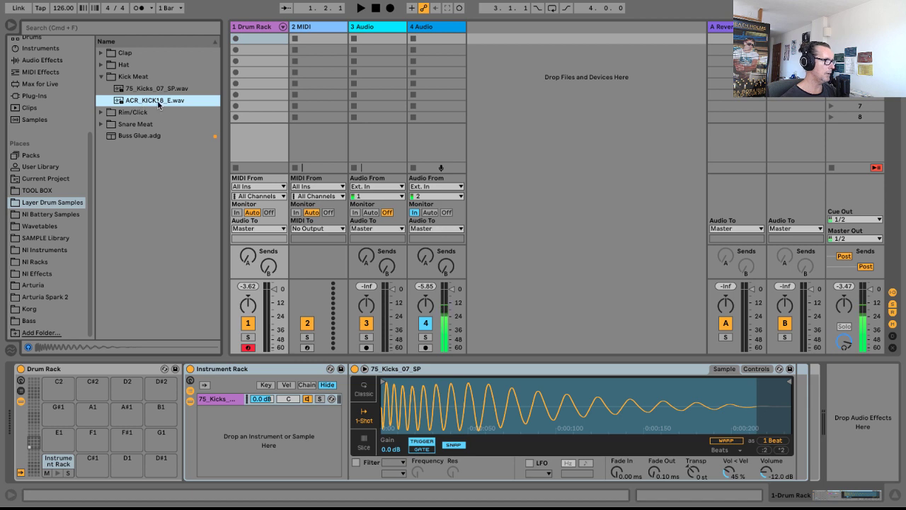
drag(145, 101, 244, 412)
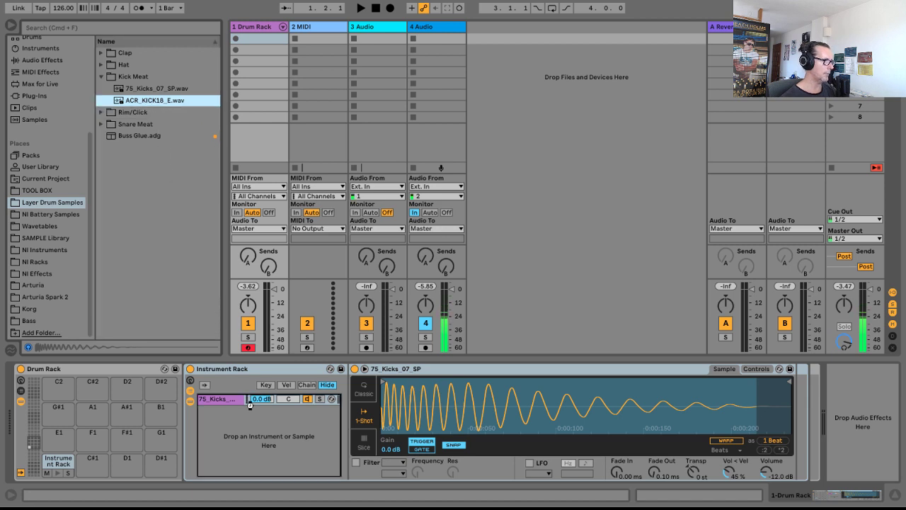
click(101, 76)
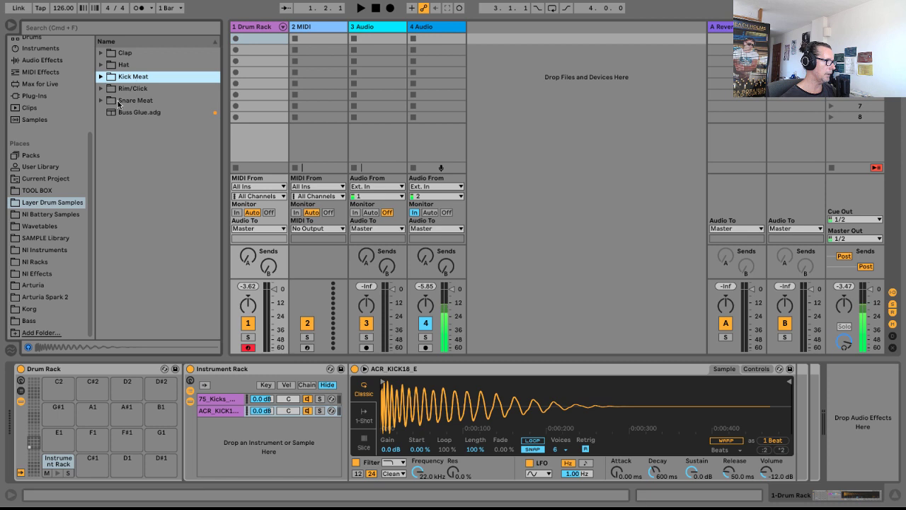
click(101, 64)
click(141, 77)
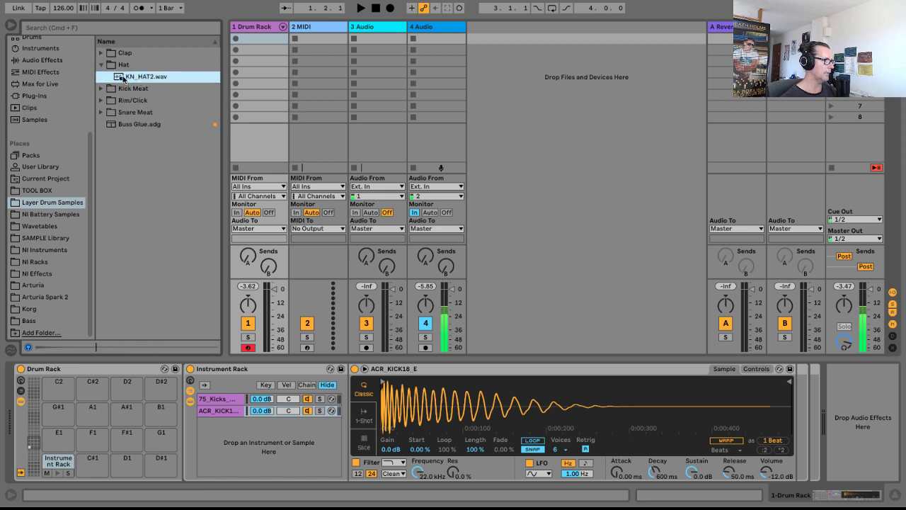
drag(133, 78, 230, 424)
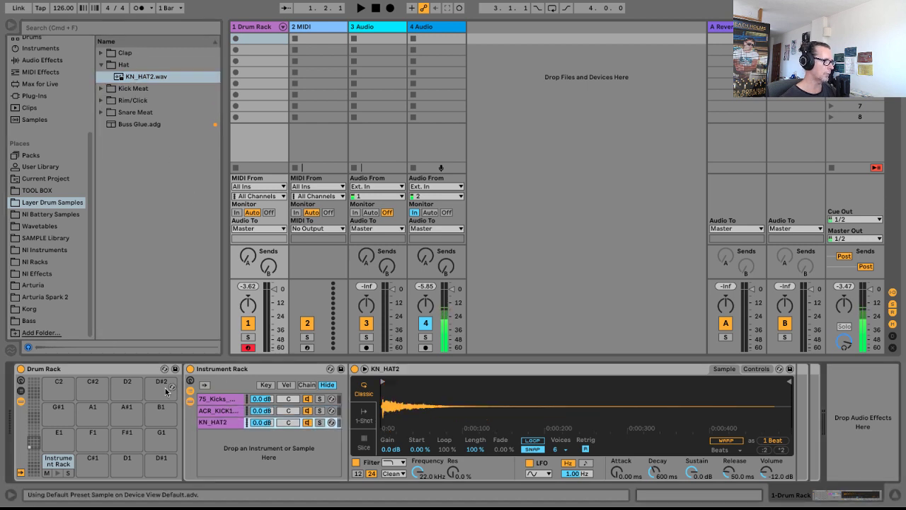
Create a one-bar MIDI clip in the Drum Rack track's first slot with a sixteenth C1 note on each of the four beats.
double_click(259, 39)
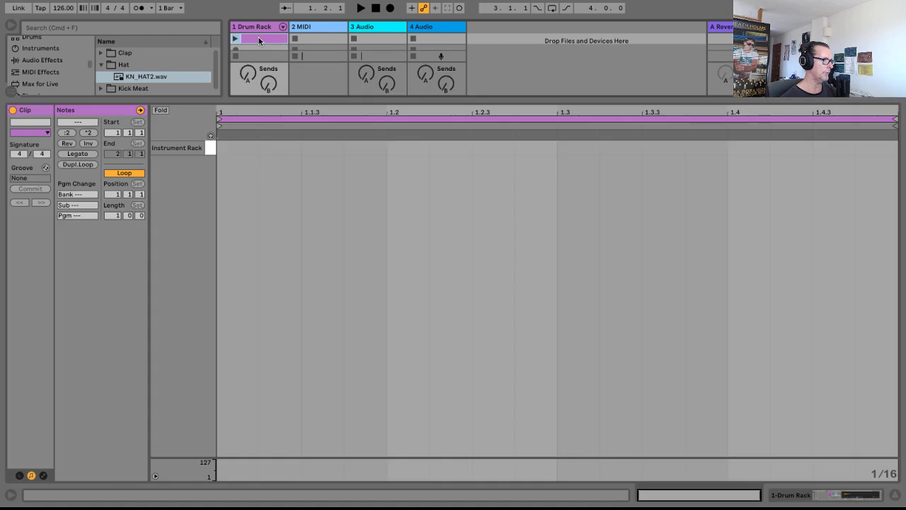
click(242, 146)
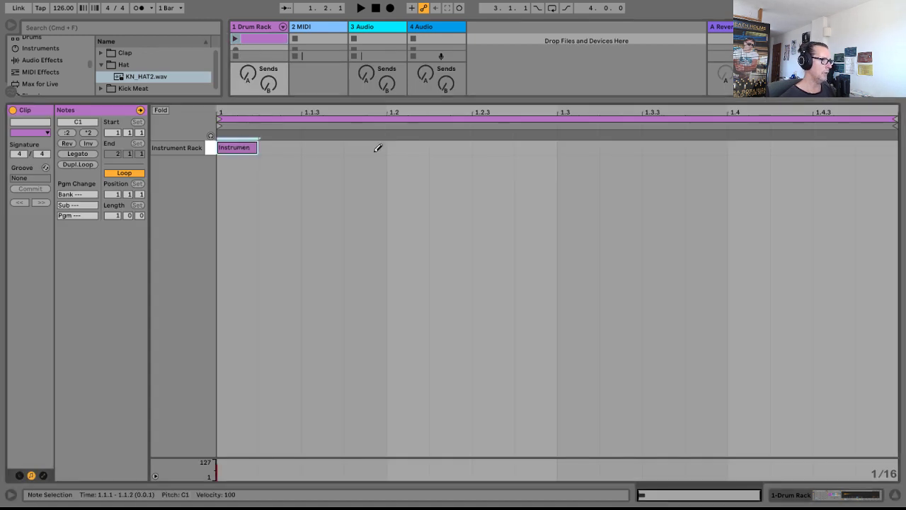
click(405, 146)
click(575, 146)
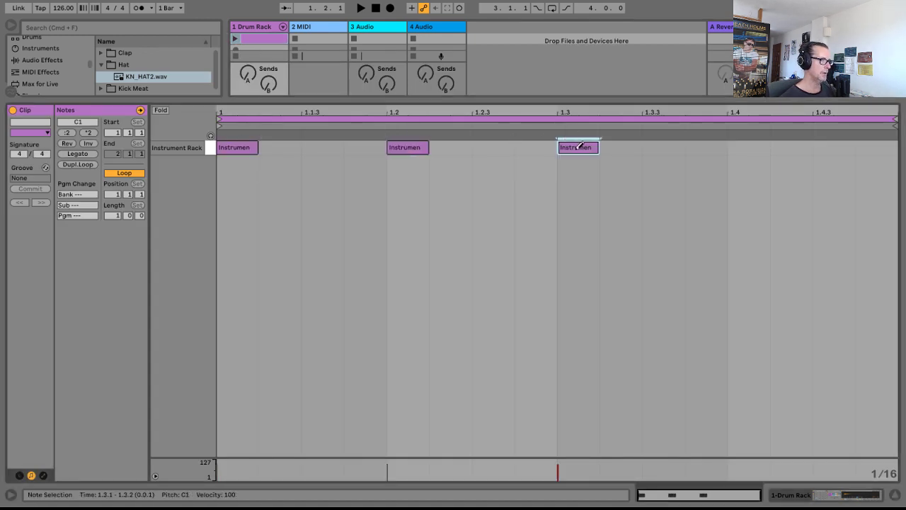
click(750, 145)
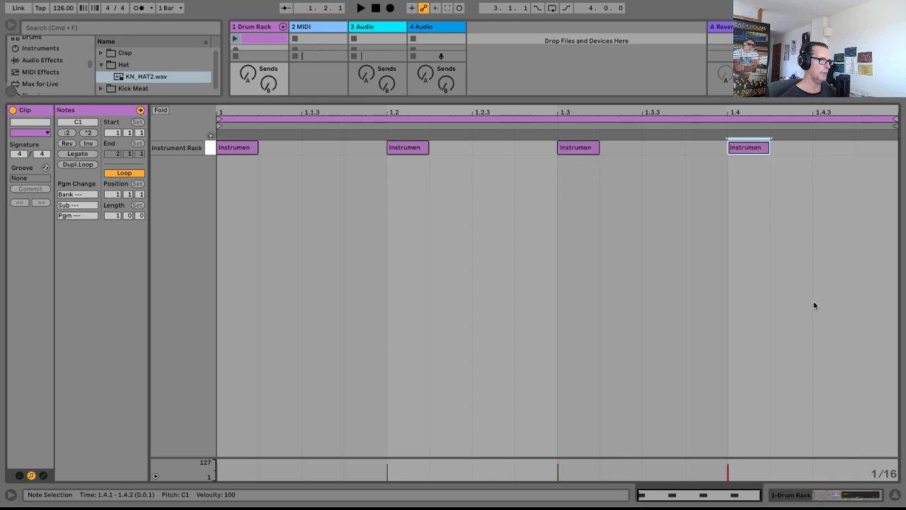
Launch the clip, bring the Drum Rack devices back into view and audition the three layers together.
click(895, 495)
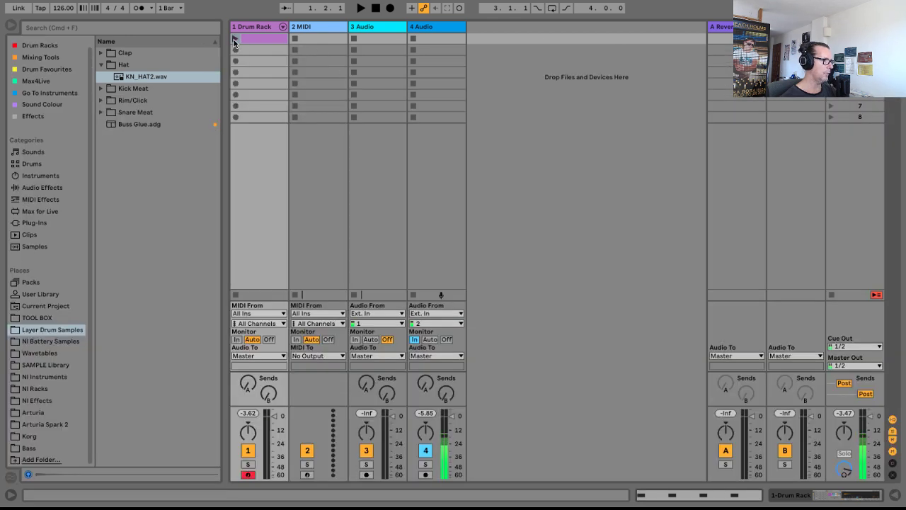
click(235, 39)
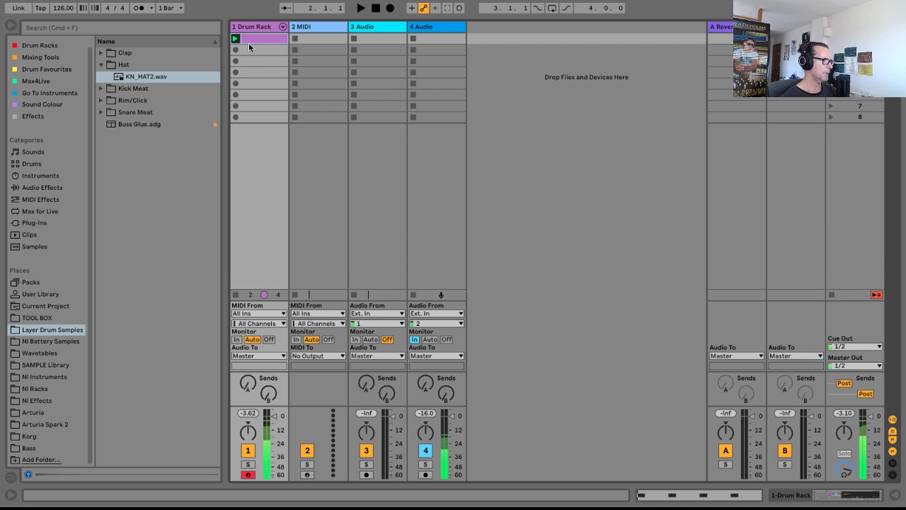
double_click(256, 29)
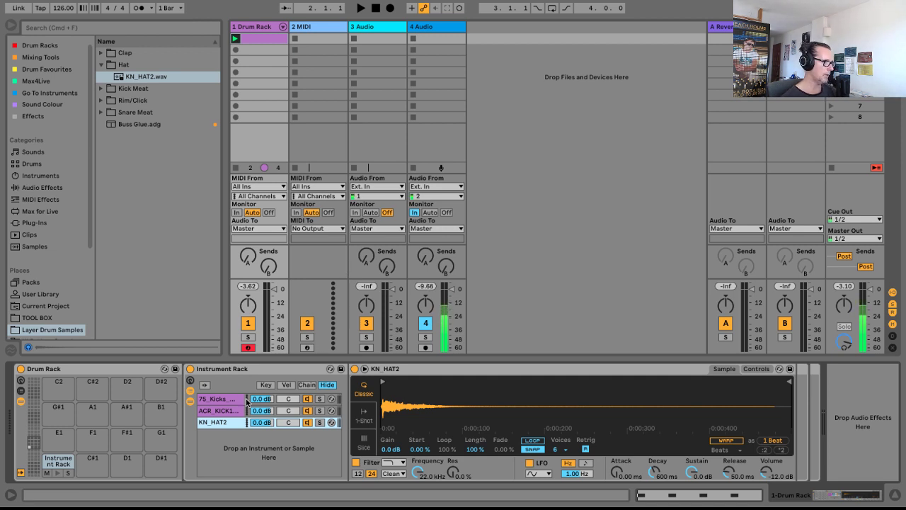
key(space)
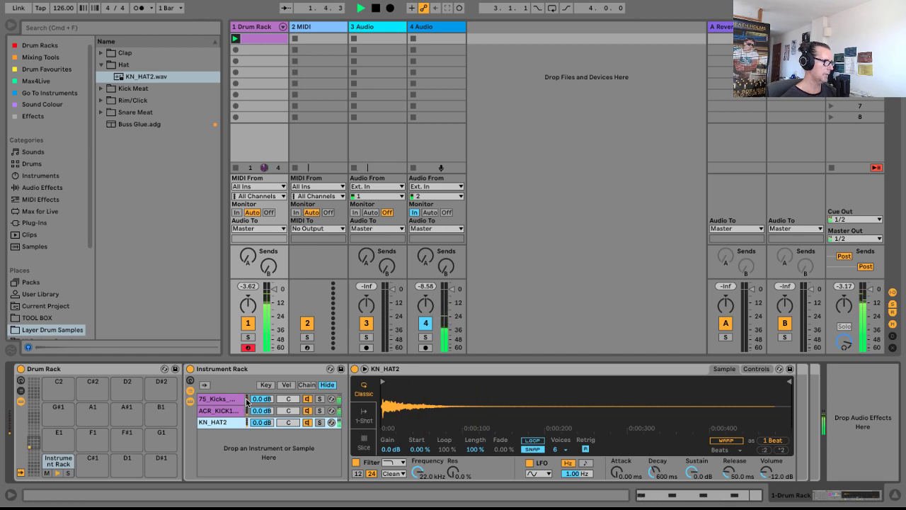
key(space)
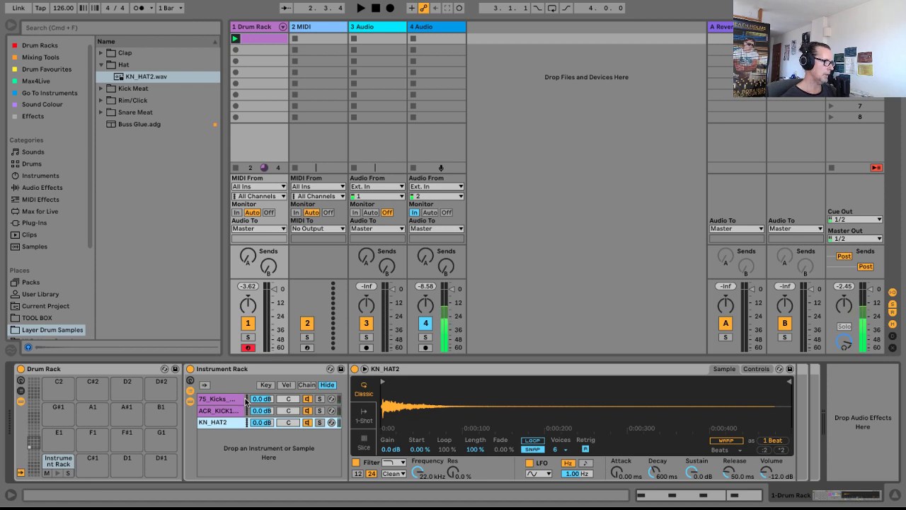
Deactivate the ACR_KICK18_E and KN_HAT2 chains and select the 75_Kicks_07_SP chain.
click(308, 411)
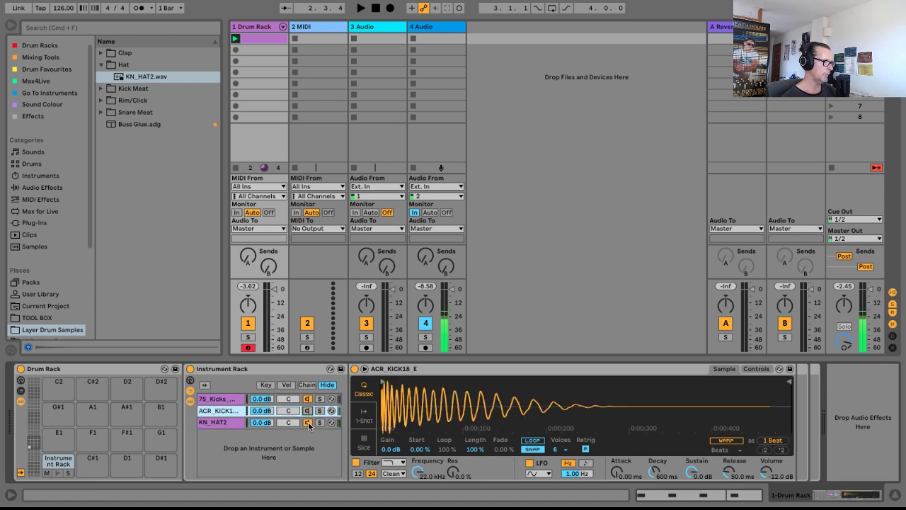
click(310, 423)
click(232, 402)
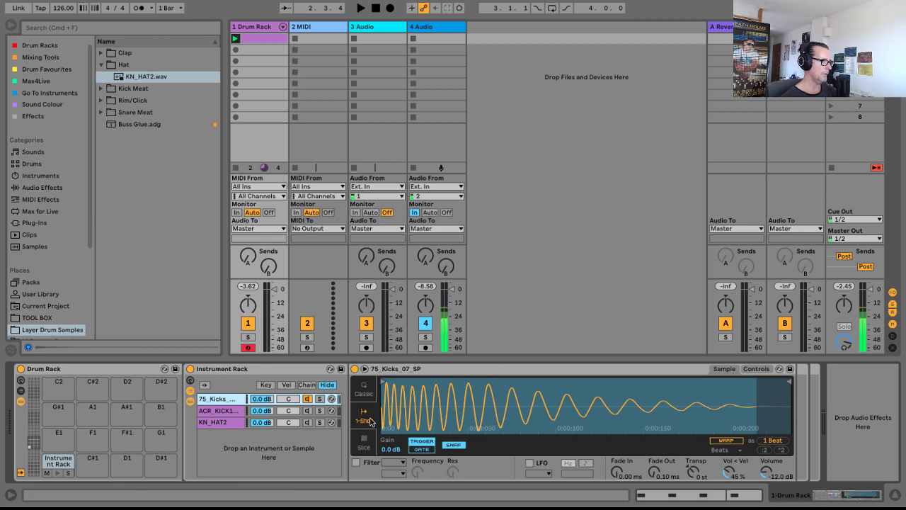
Switch the 75_Kicks_07_SP sampler to Classic mode and enable its filter, showing the detailed filter controls.
click(363, 391)
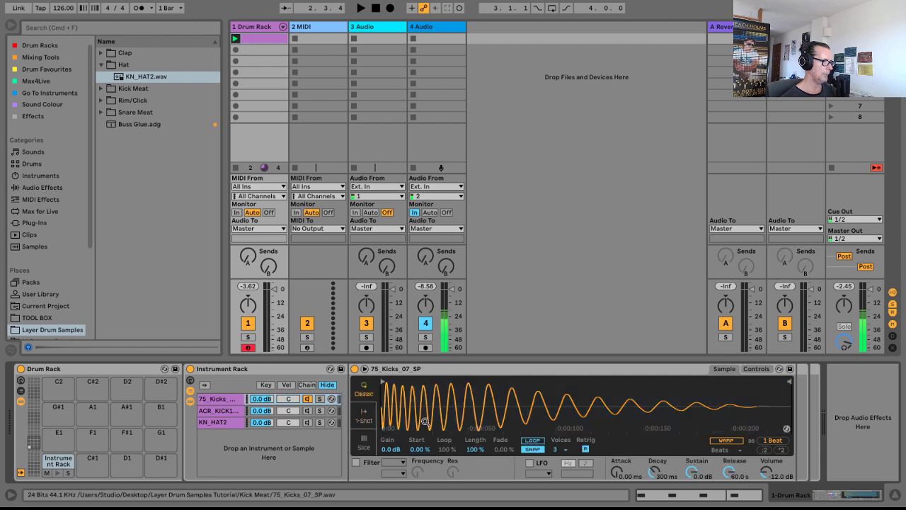
click(356, 463)
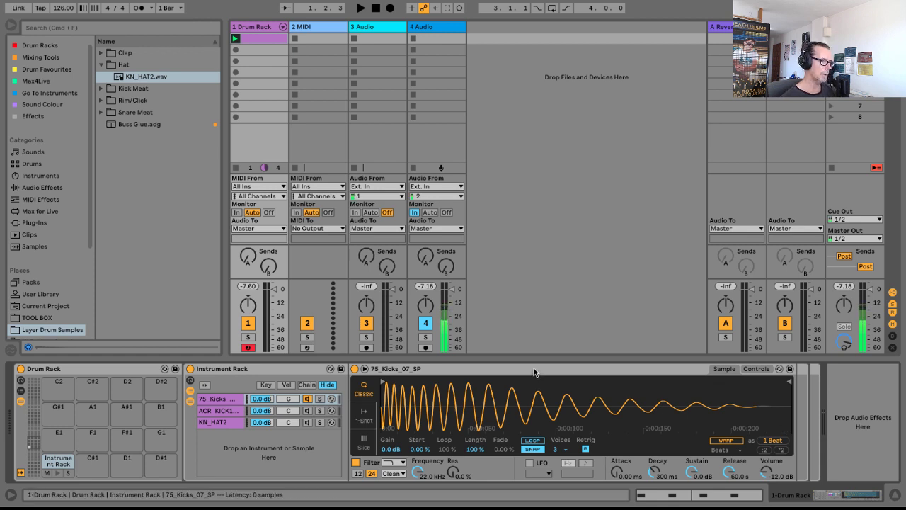
click(750, 368)
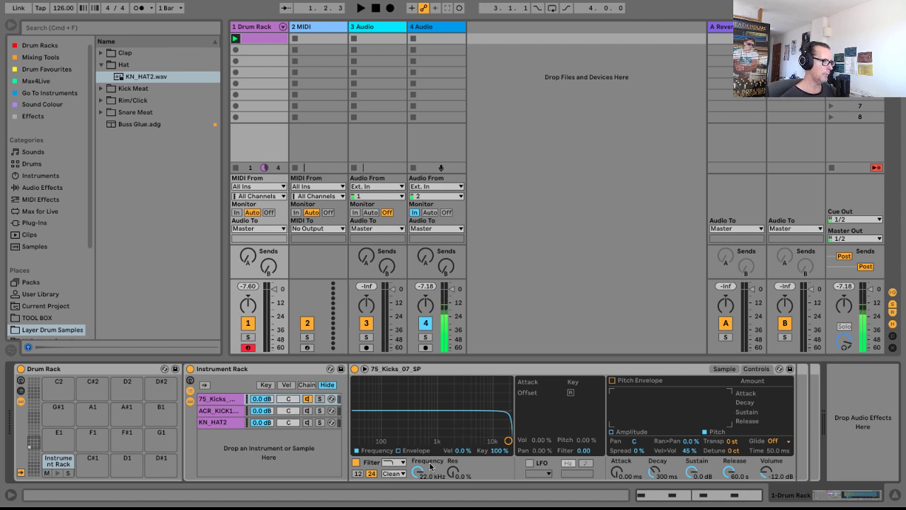
Lower the kick sampler's low-pass filter frequency to 3.01 kHz during playback, comparing the sound with the filter off and on.
key(space)
mouse_move(419, 472)
mouse_down()
mouse_move(419, 508)
mouse_move(421, 487)
mouse_up()
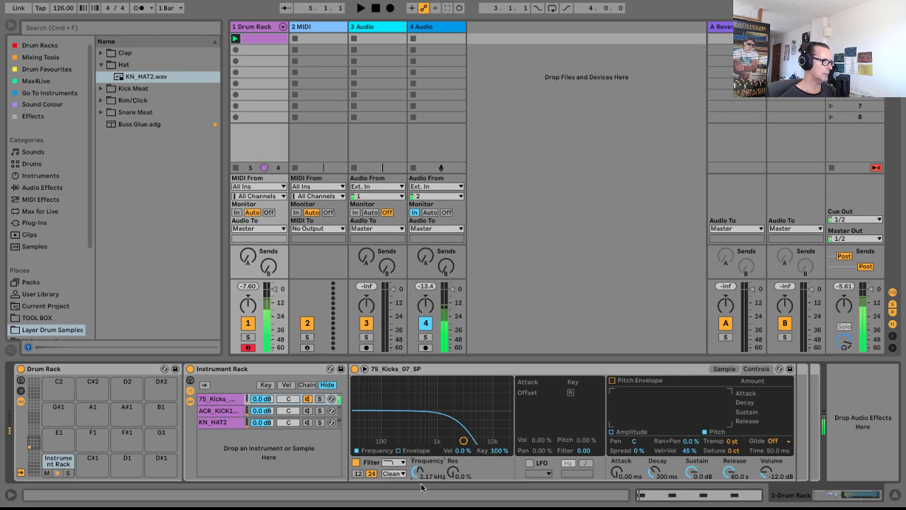
click(357, 464)
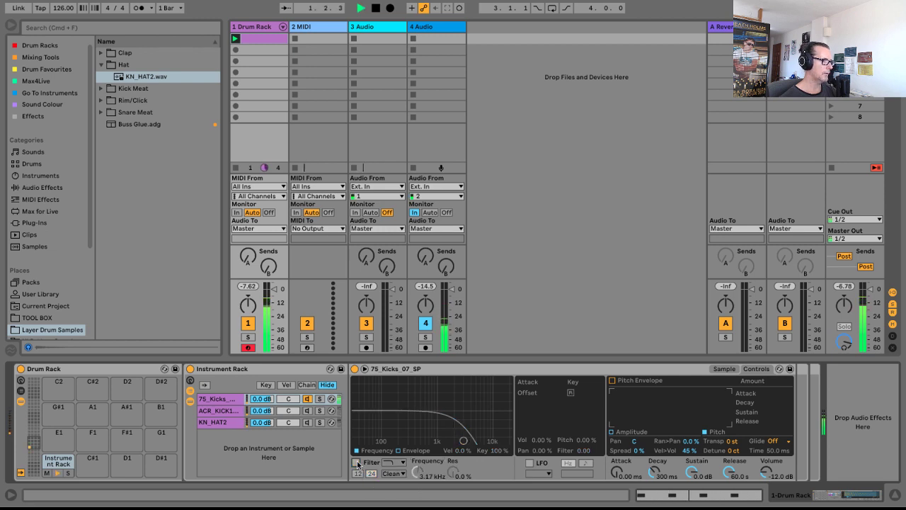
click(357, 463)
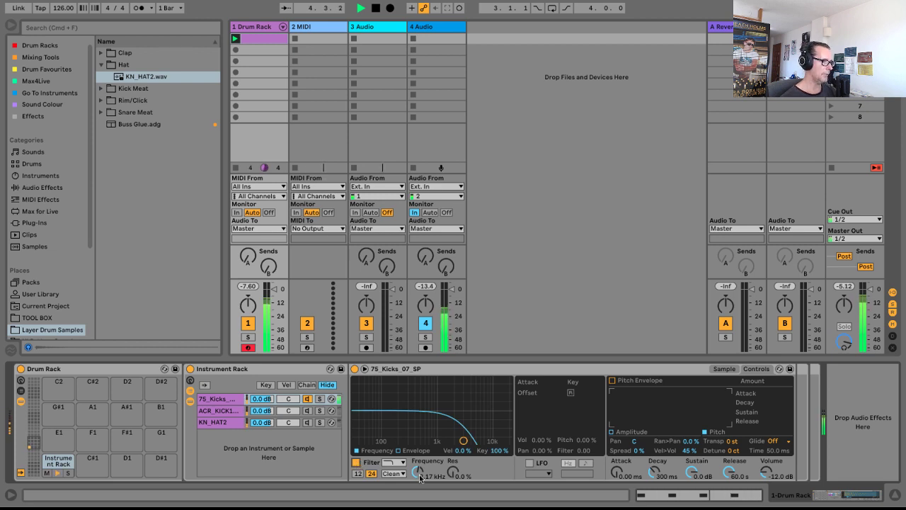
drag(415, 474, 416, 478)
key(space)
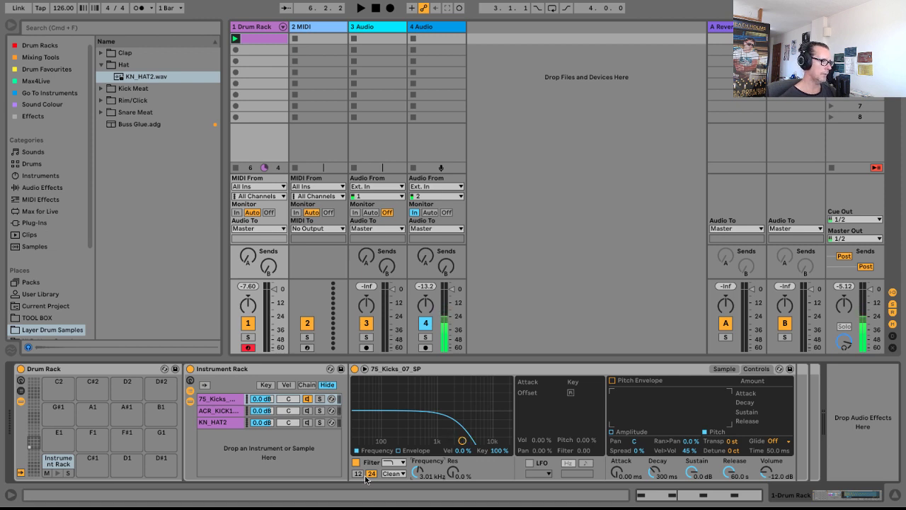
Compare the 12 and 24 dB filter slopes on the kick during playback and keep 12.
key(space)
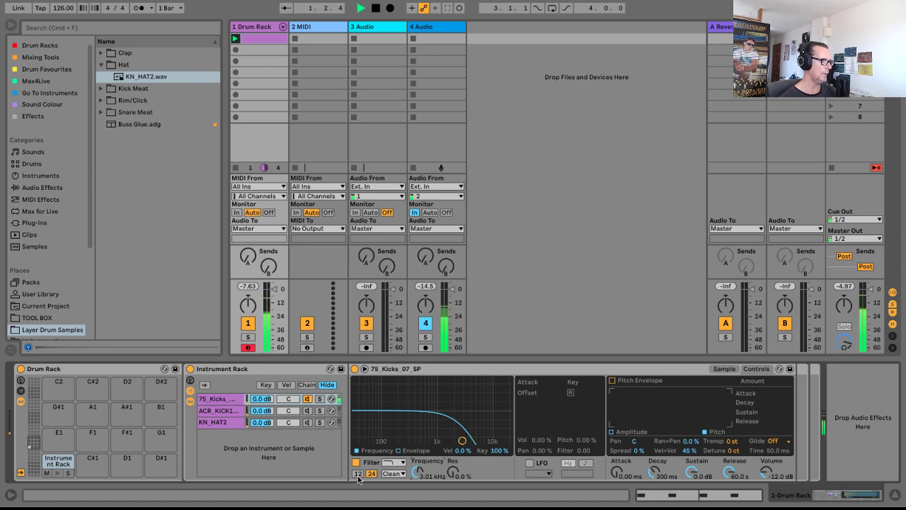
click(358, 474)
click(371, 473)
click(358, 475)
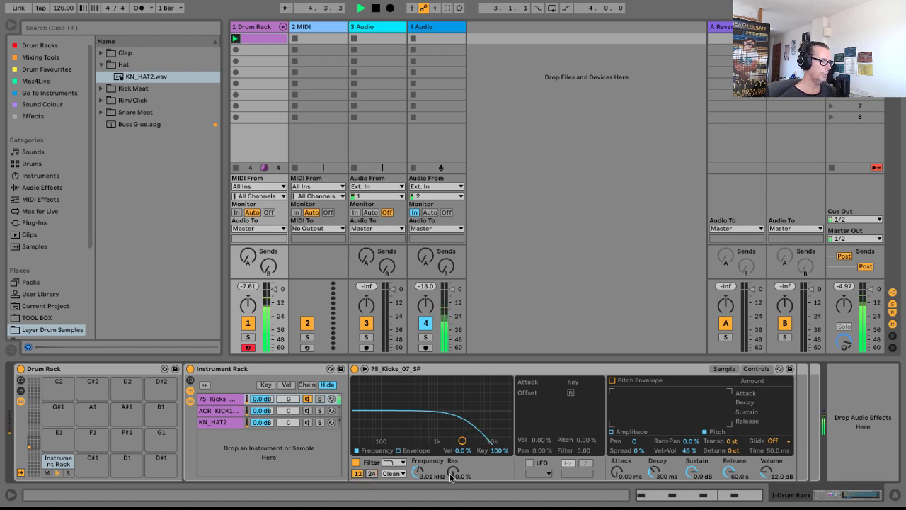
Set the 75_Kicks_07_SP filter to 12% resonance, the MS2 circuit type and 3.05 dB drive.
drag(450, 476, 450, 466)
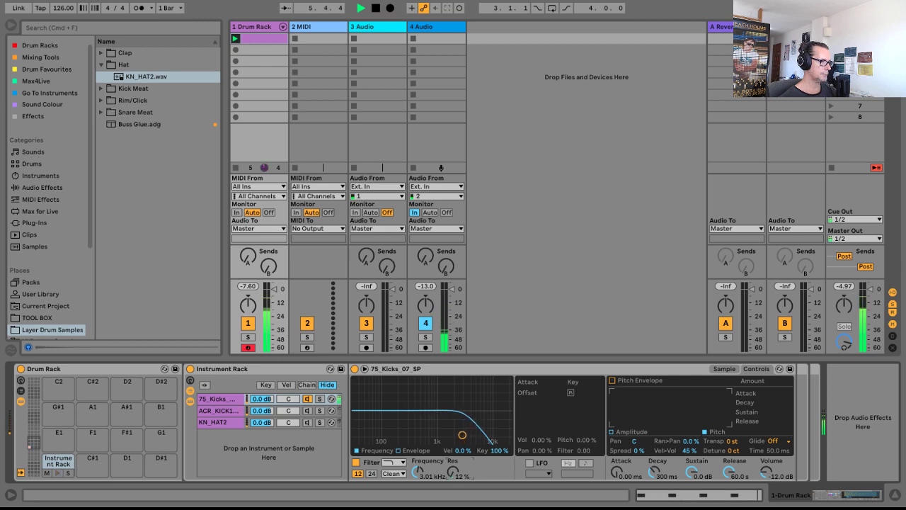
click(393, 474)
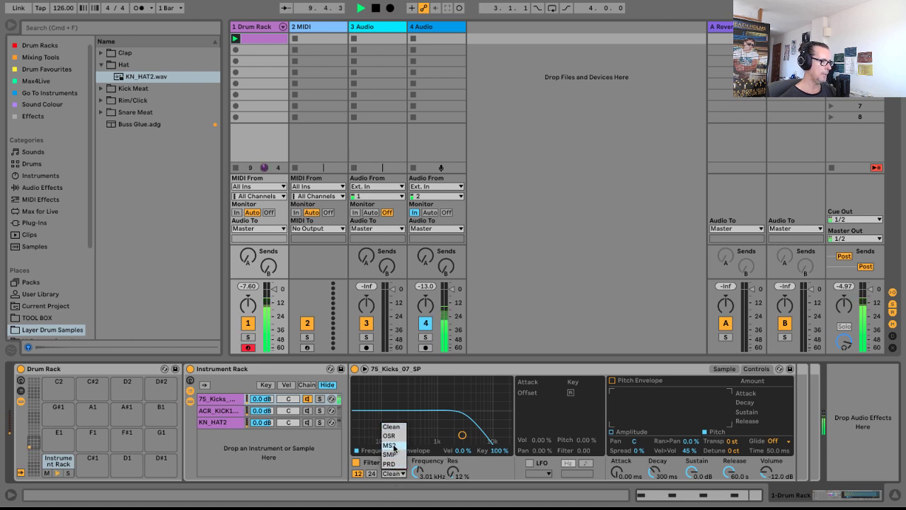
click(394, 446)
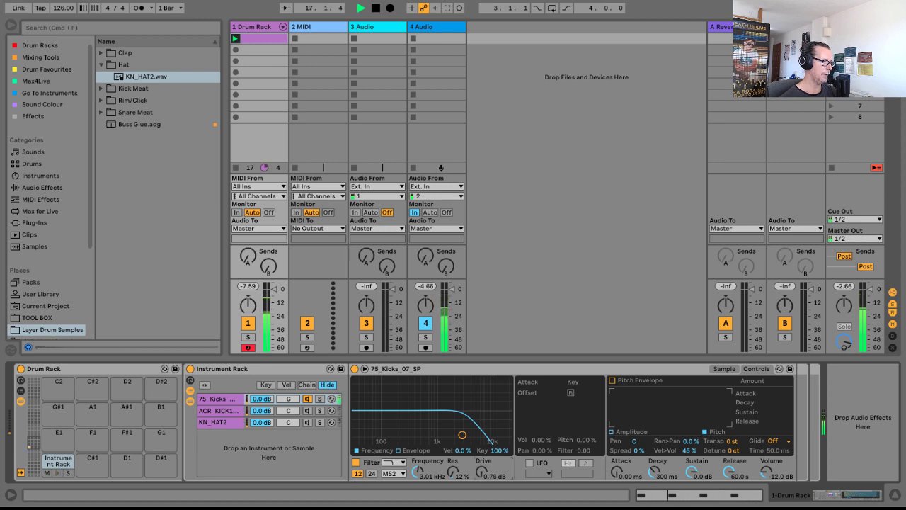
drag(482, 472, 482, 464)
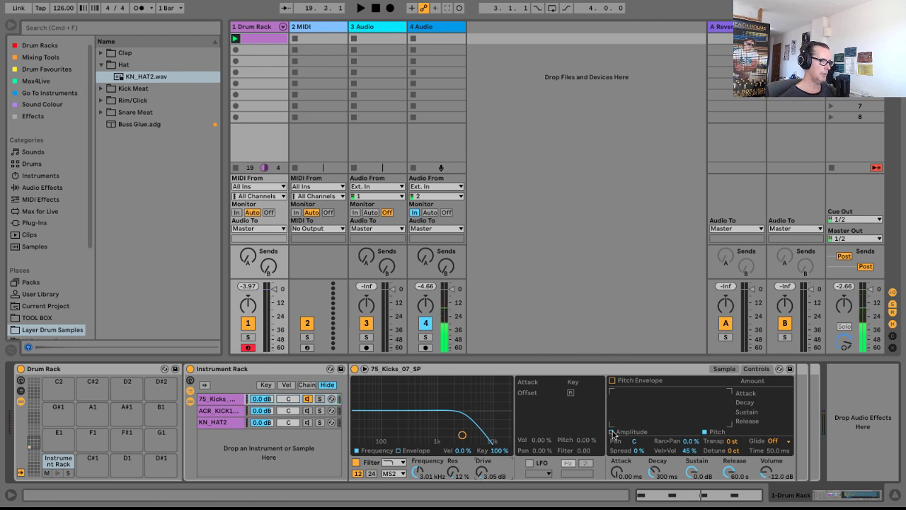
Shape the 75_Kicks_07_SP amplitude envelope during playback with 0.39 ms attack, -6.7 dB sustain and 587 ms release.
click(611, 432)
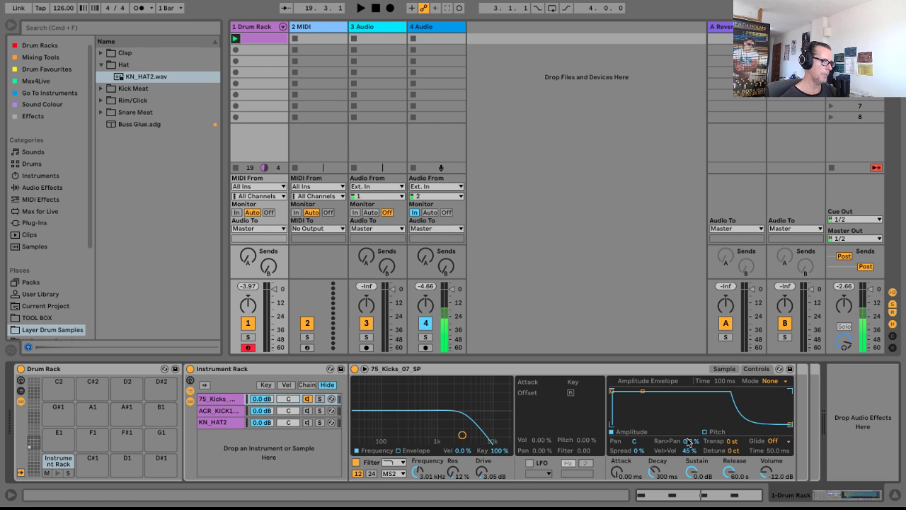
key(space)
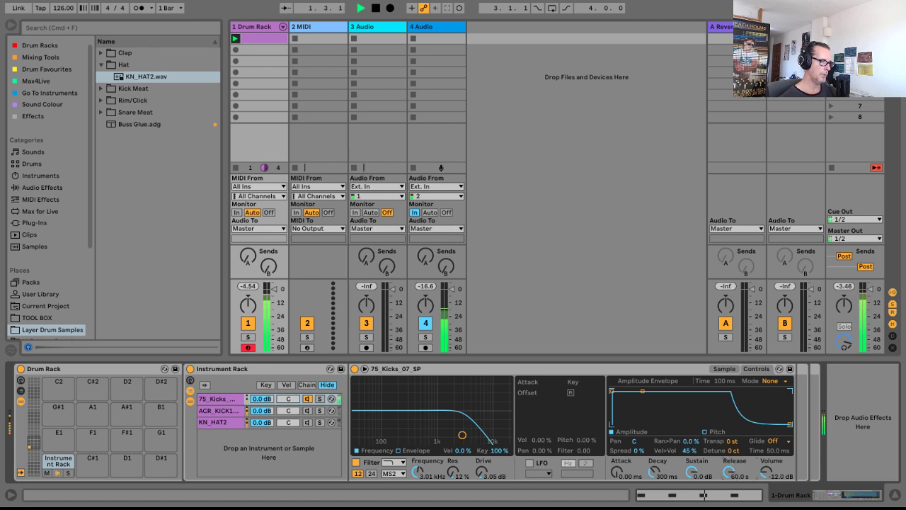
drag(790, 424, 764, 423)
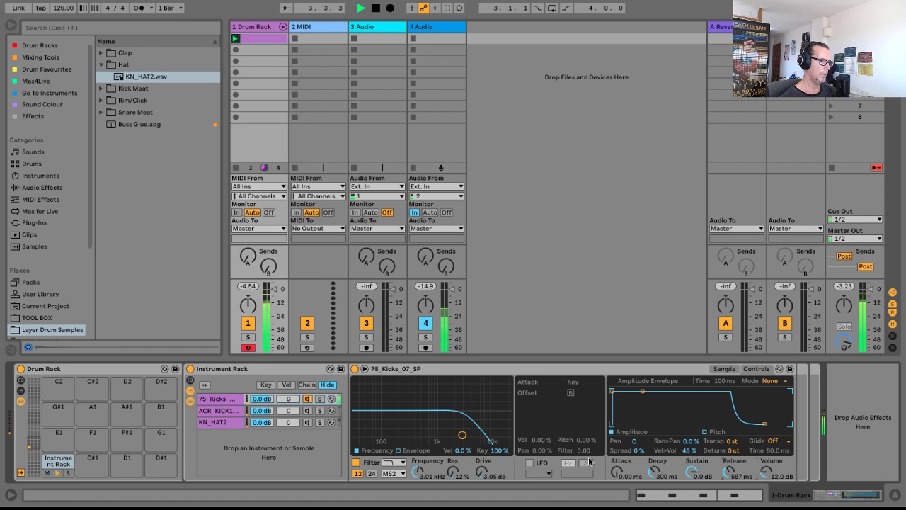
mouse_move(691, 472)
mouse_down()
mouse_move(692, 495)
mouse_move(691, 480)
mouse_up()
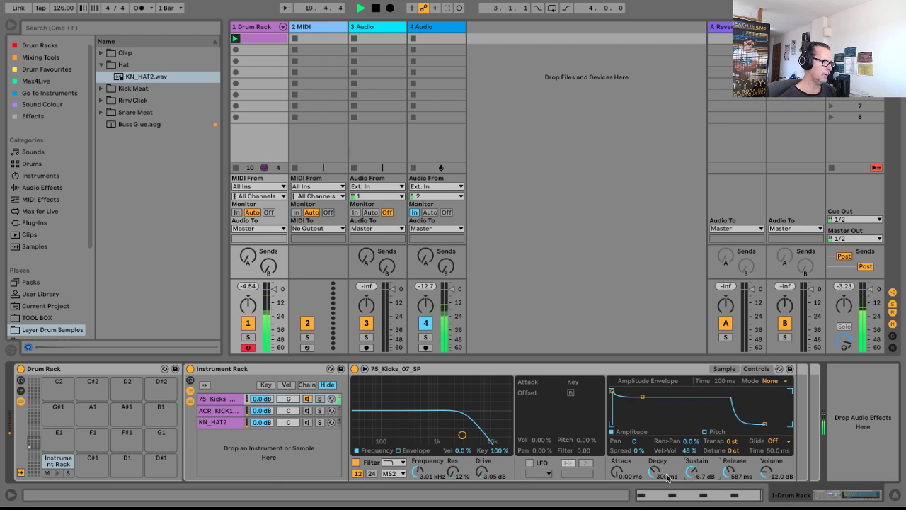
drag(610, 471, 610, 462)
key(space)
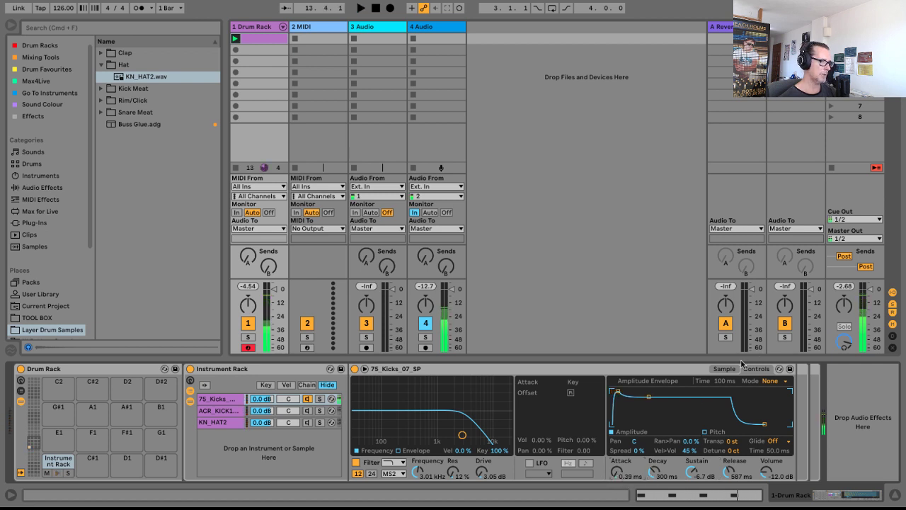
Show the 75_Kicks_07_SP waveform, then make ACR_KICK18_E the only active chain, select it and start playback.
click(724, 369)
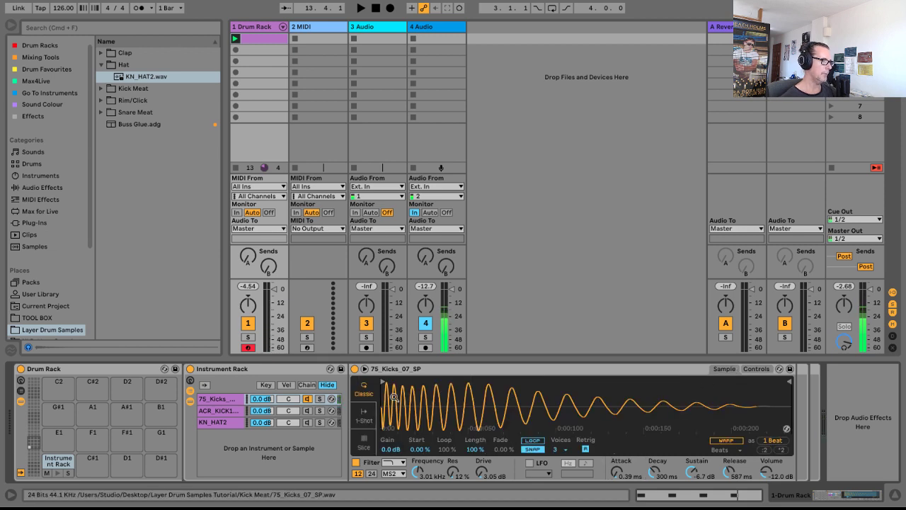
click(308, 414)
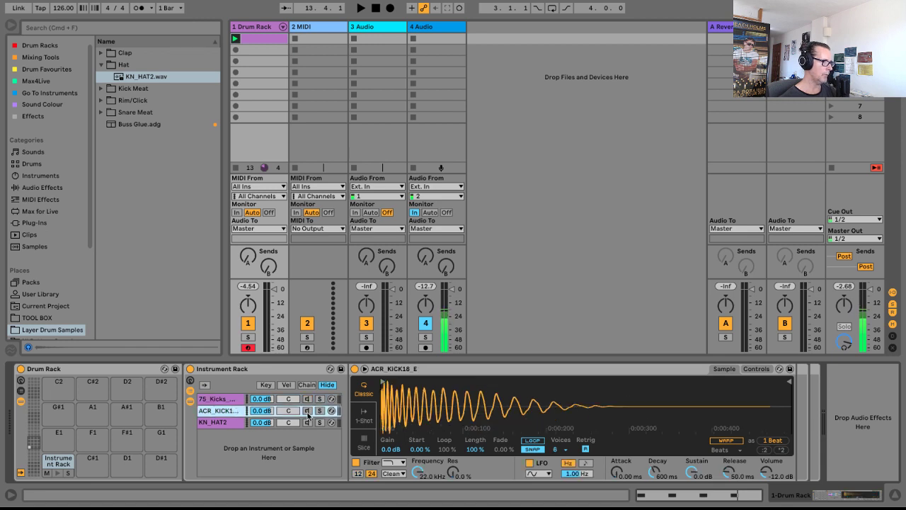
key(space)
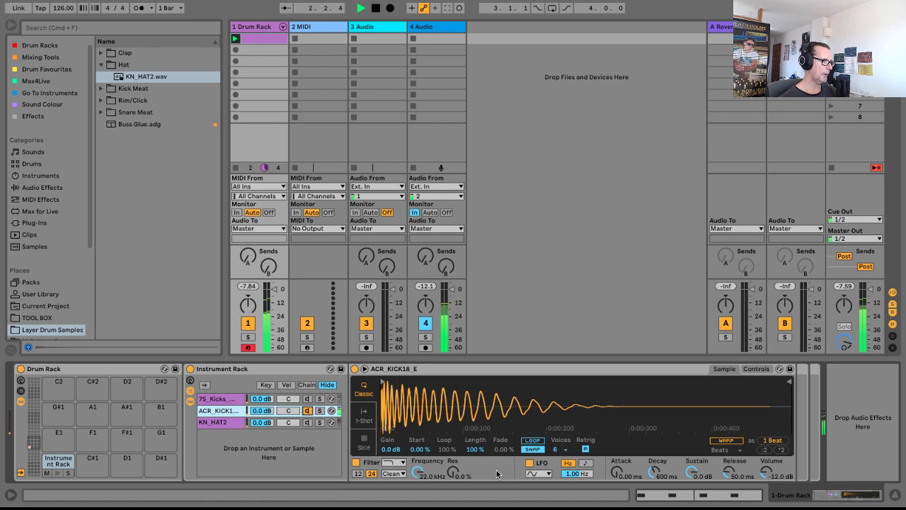
Switch the ACR_KICK18_E filter to high-pass and set its frequency to 271 Hz.
click(755, 369)
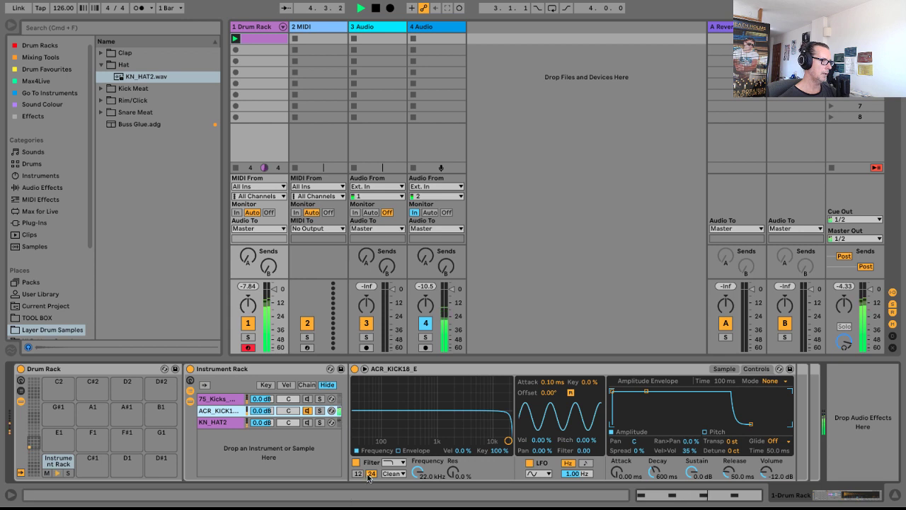
click(398, 464)
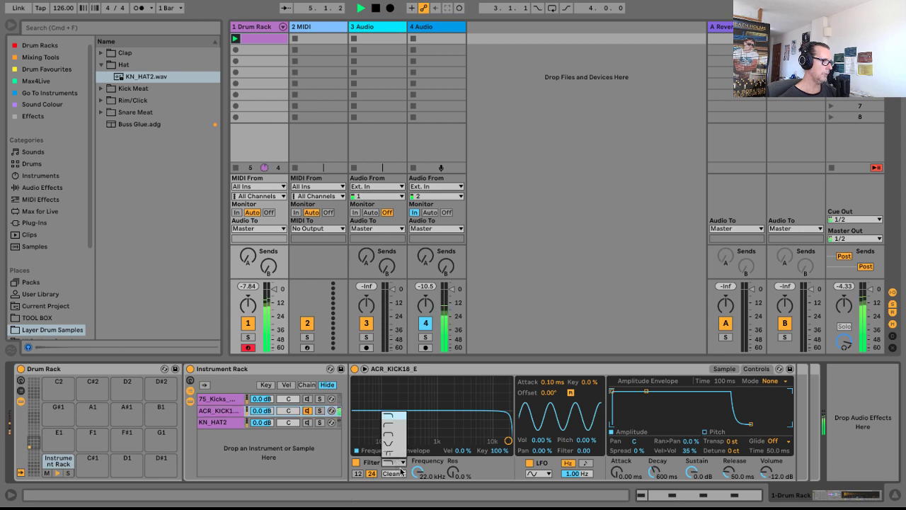
click(391, 427)
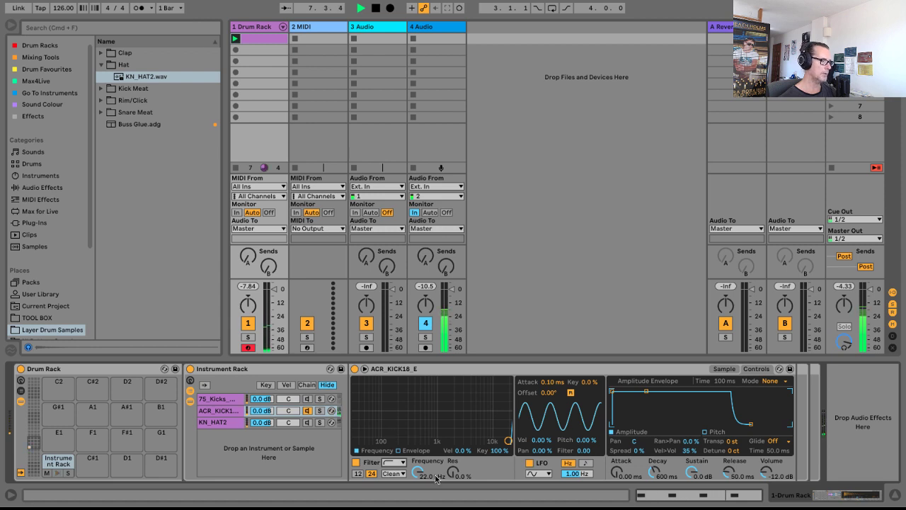
drag(418, 473, 418, 509)
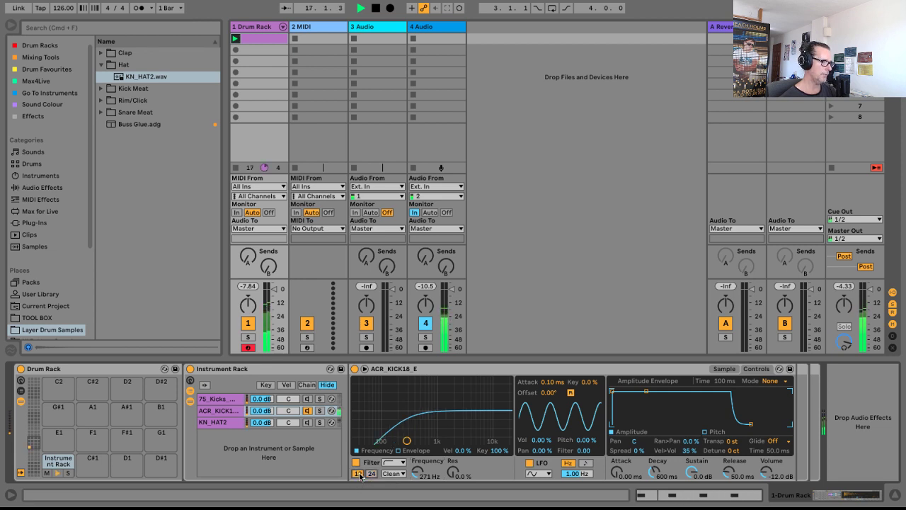
Give the ACR_KICK18_E filter the 24 dB slope, 11% resonance, the MS2 circuit type and 3.05 dB drive.
mouse_move(421, 474)
mouse_down()
mouse_move(421, 466)
mouse_move(421, 474)
mouse_move(477, 472)
mouse_up()
click(393, 473)
click(390, 445)
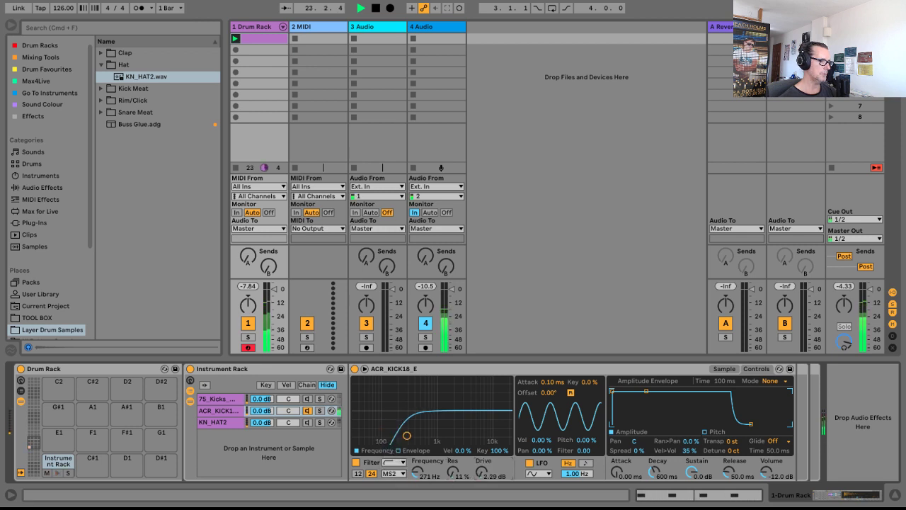
Disable the LFO on ACR_KICK18_E and set its amplitude envelope to 3.08 s decay, -inf sustain and 12.6 ms release.
click(529, 462)
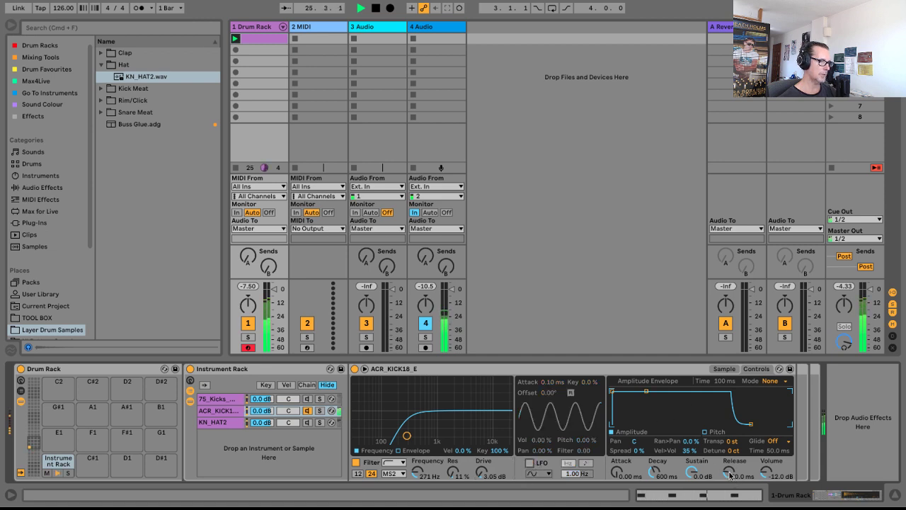
click(729, 473)
drag(729, 472, 728, 481)
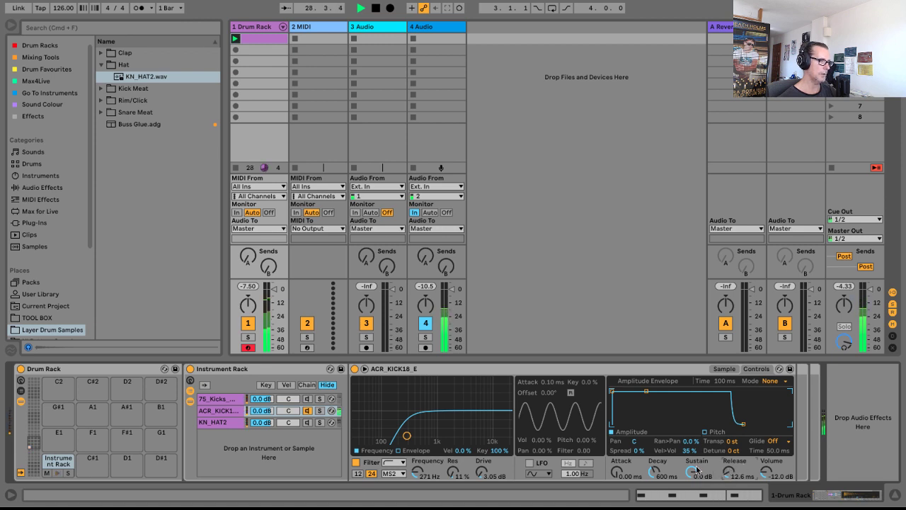
drag(694, 471, 693, 503)
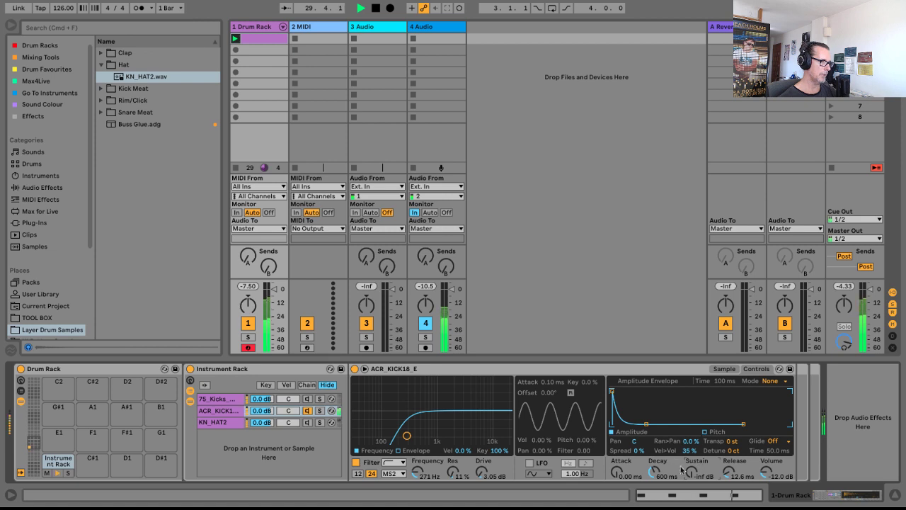
mouse_move(654, 469)
mouse_down()
mouse_move(655, 499)
mouse_move(655, 457)
mouse_up()
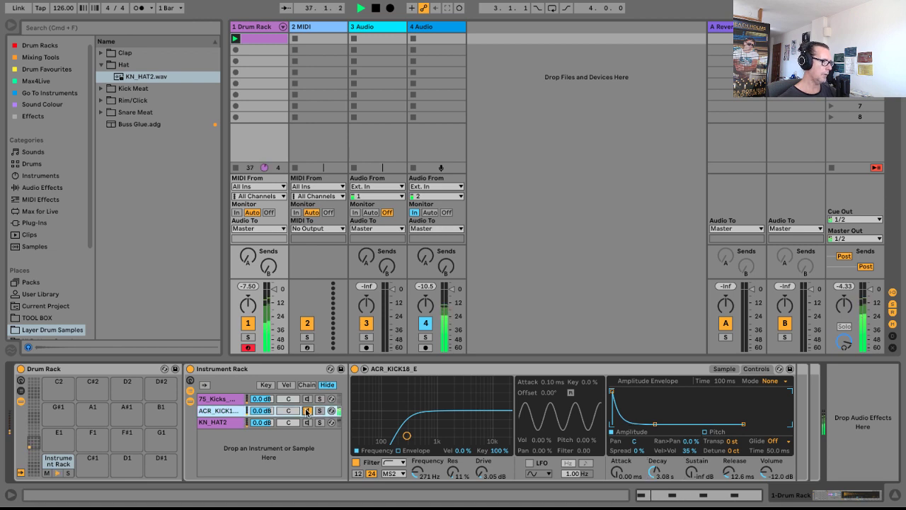
Make KN_HAT2 the only active chain, select it and check its waveform before returning to its detailed controls.
click(305, 423)
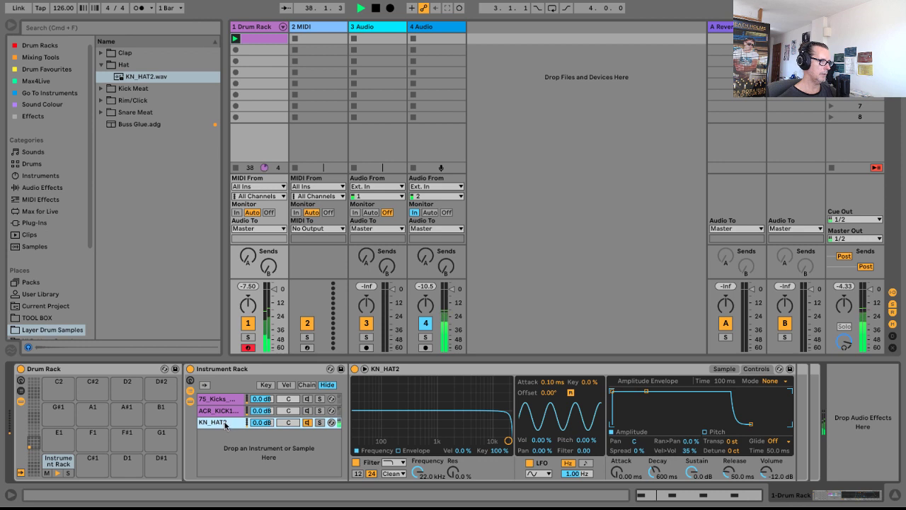
click(731, 368)
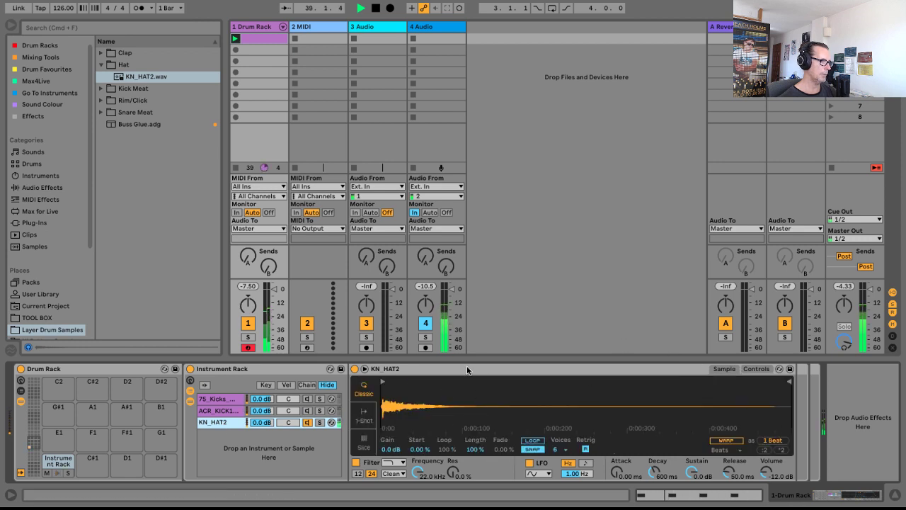
click(755, 369)
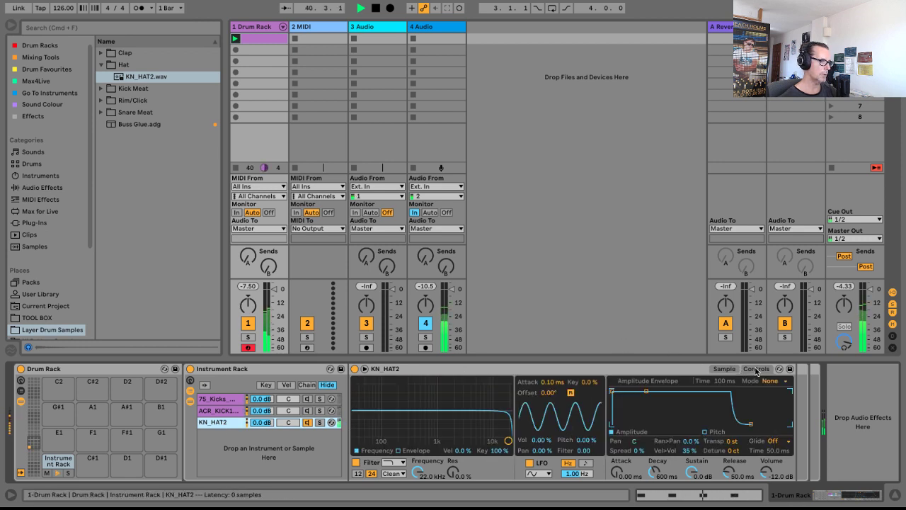
Switch the KN_HAT2 filter to high-pass at 433 Hz, compare the 12 and 24 dB slopes and keep 24.
click(395, 462)
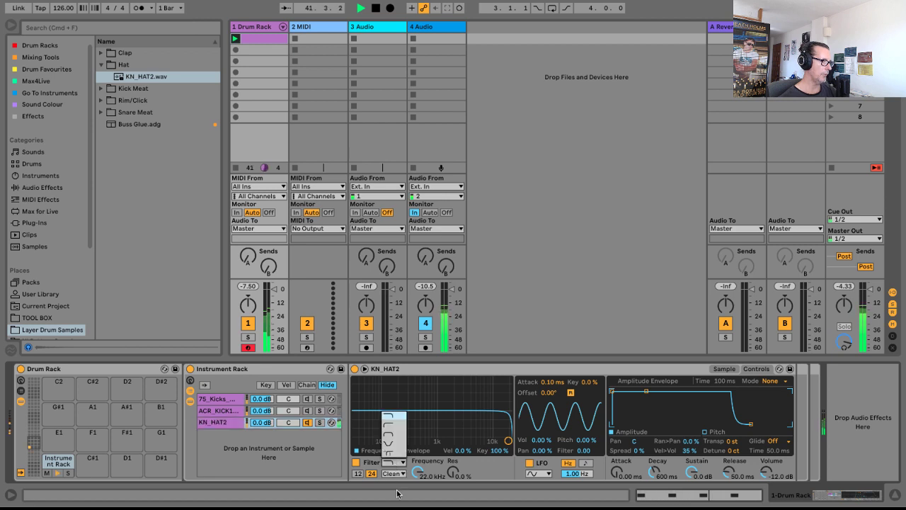
click(390, 427)
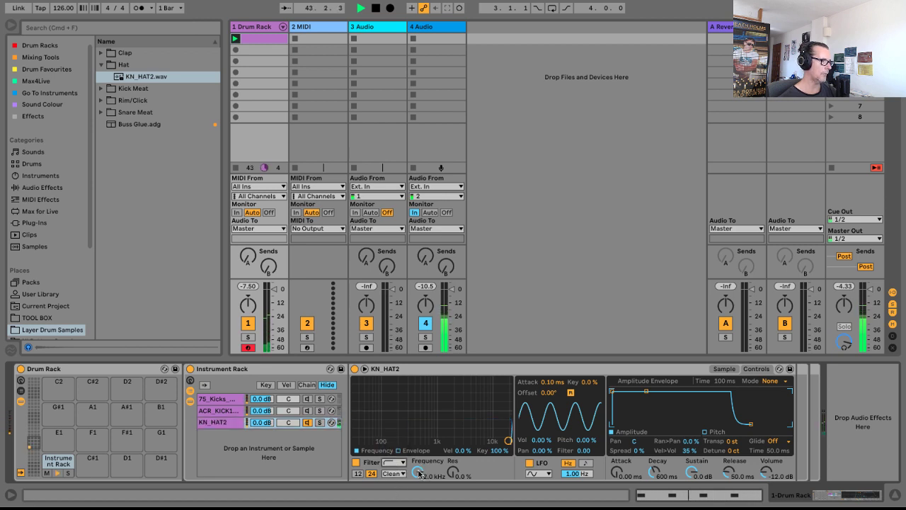
drag(422, 473, 422, 509)
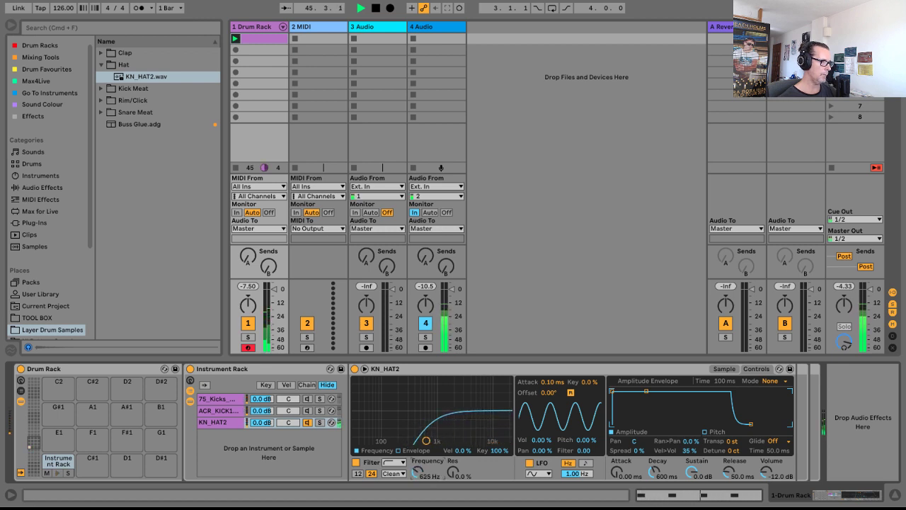
drag(382, 440, 417, 440)
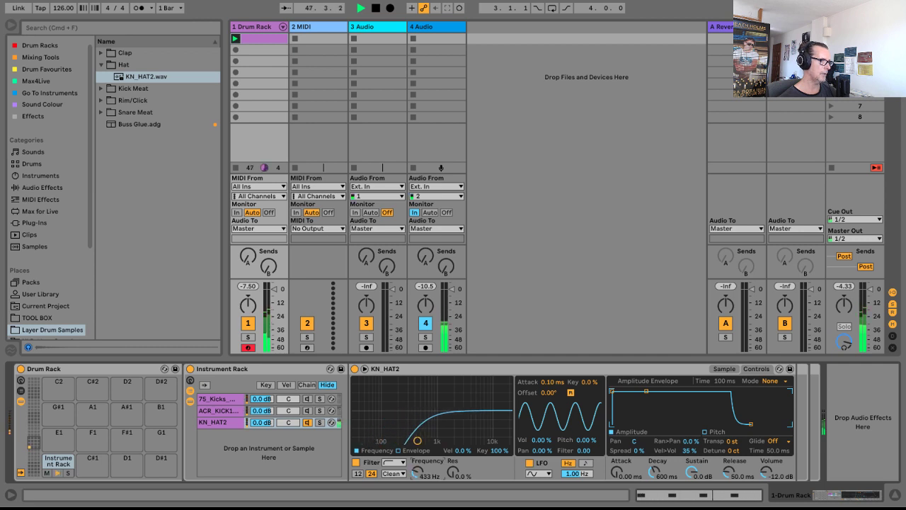
click(359, 473)
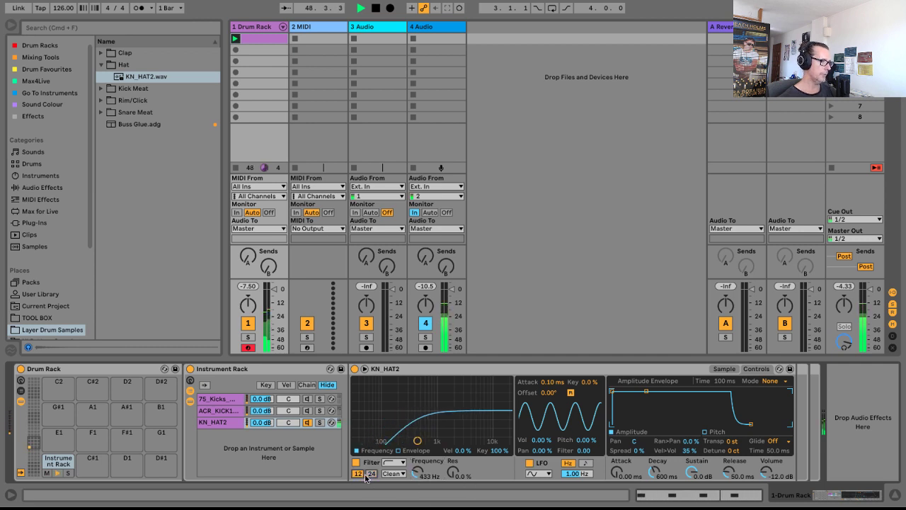
click(369, 476)
Set the KN_HAT2 filter to 11% resonance, the MS2 circuit type and 3.05 dB drive.
drag(452, 472, 481, 466)
click(395, 473)
click(391, 446)
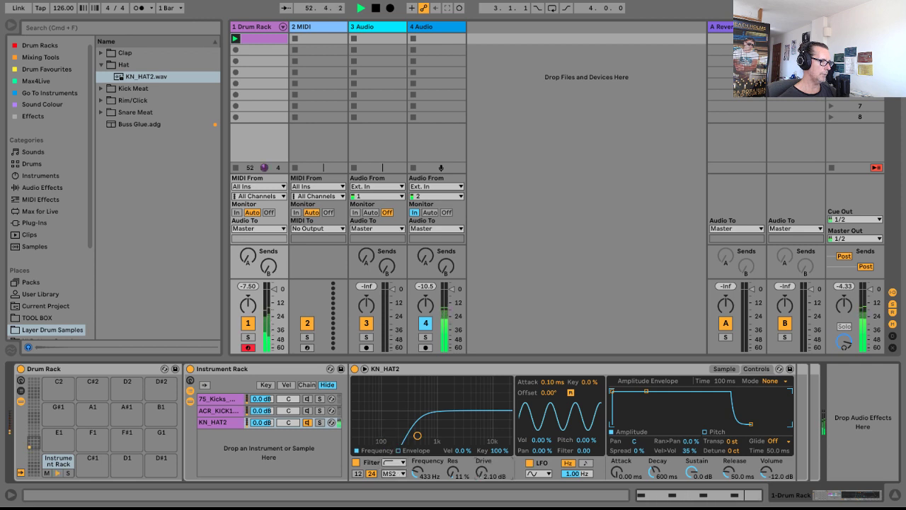
Disable the LFO on KN_HAT2 and set its amplitude envelope to 1.53 s decay, -inf sustain and 13.7 ms release.
click(529, 462)
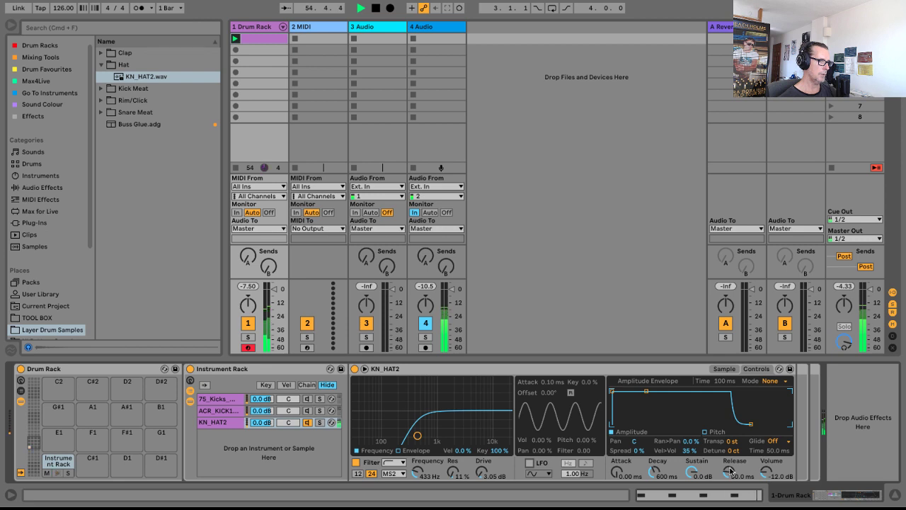
drag(729, 473, 729, 487)
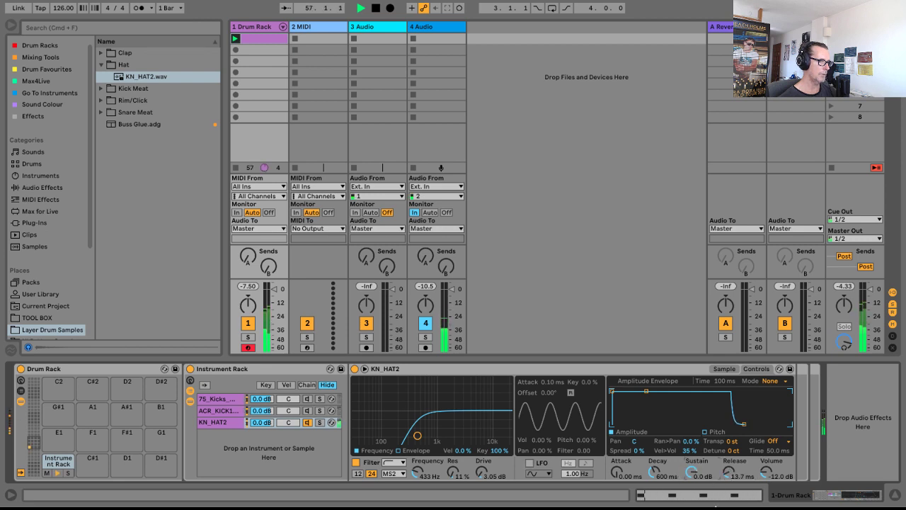
drag(692, 472, 692, 496)
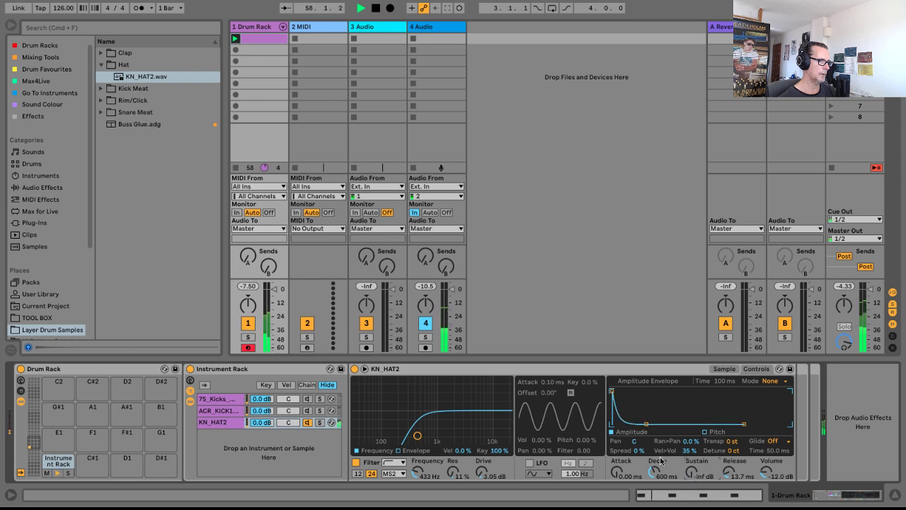
drag(661, 461, 660, 439)
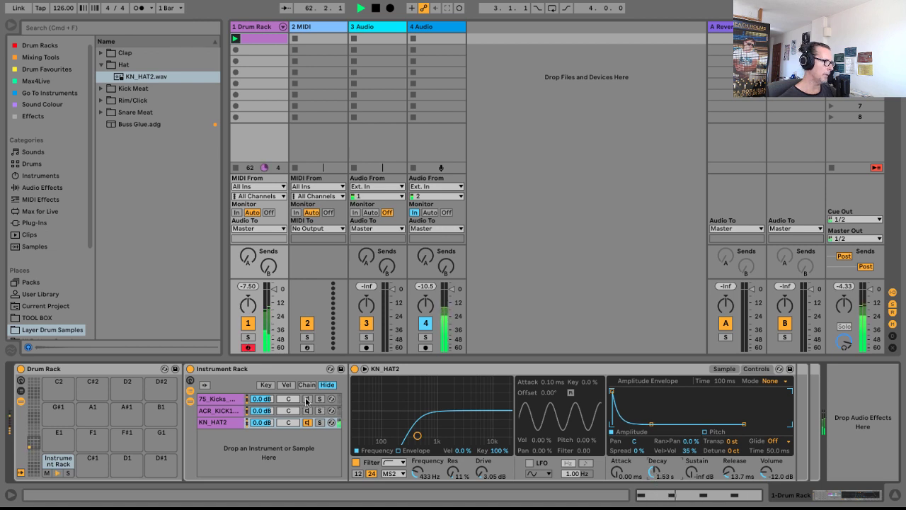
Reactivate the 75_Kicks_07_SP and ACR_KICK18_E chains so all three layers play together.
click(307, 398)
click(307, 410)
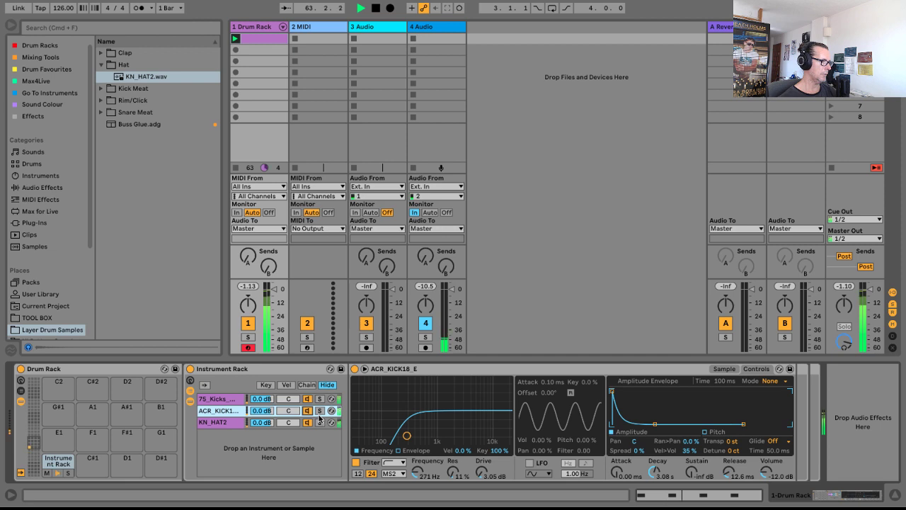
Stop playback, deactivate the KN_HAT2 chain and select the ACR_KICK18_E chain.
key(space)
click(307, 410)
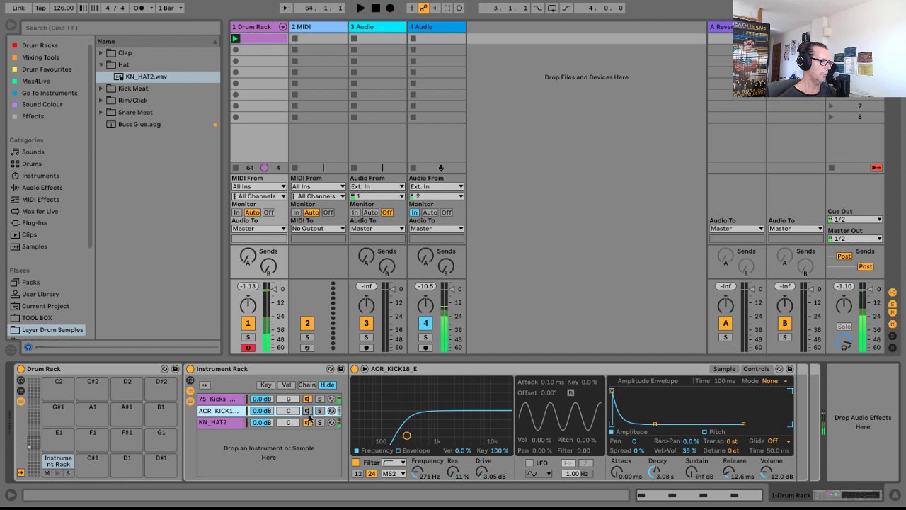
click(307, 423)
click(230, 412)
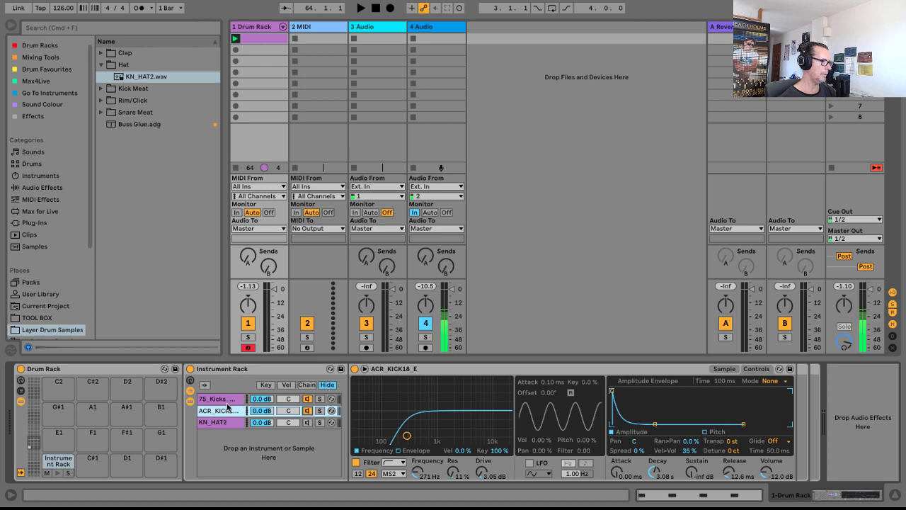
Pull the ACR_KICK18_E chain volume fully down, raise it to -12.0 dB during playback, and toggle the chain to compare.
drag(263, 412, 264, 467)
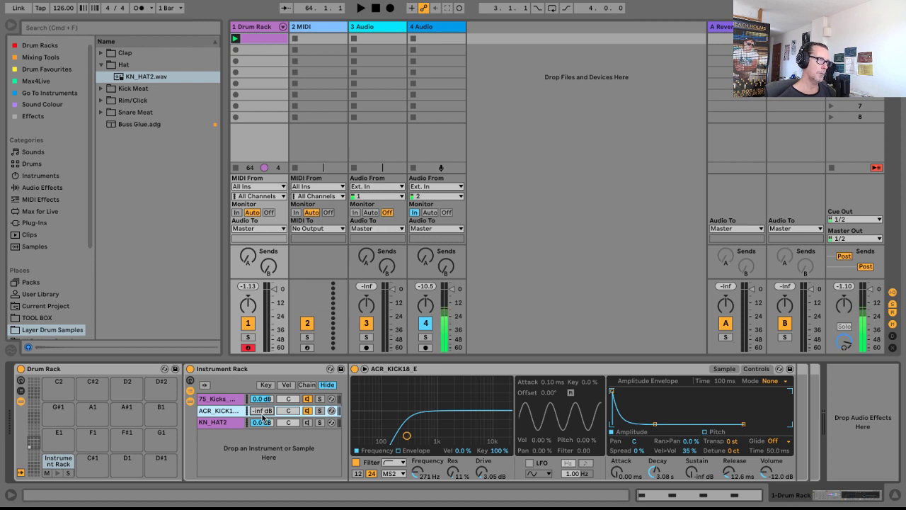
key(space)
drag(263, 418, 263, 391)
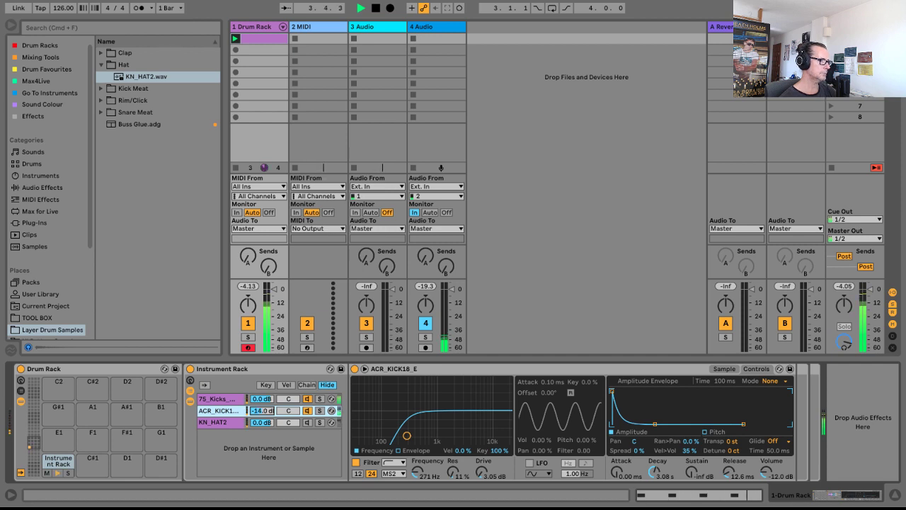
click(306, 411)
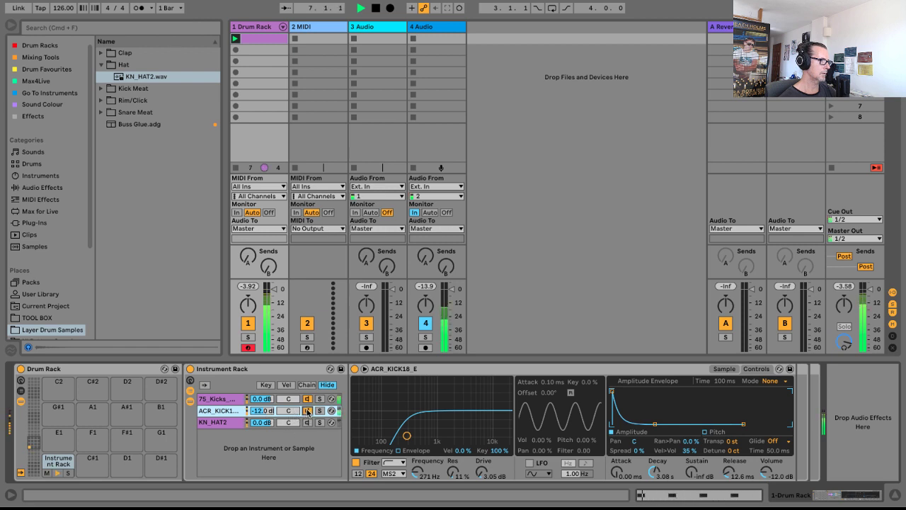
click(307, 410)
Reactivate the KN_HAT2 chain and set its volume to -18.4 dB against the other playing layers, then stop playback.
click(308, 423)
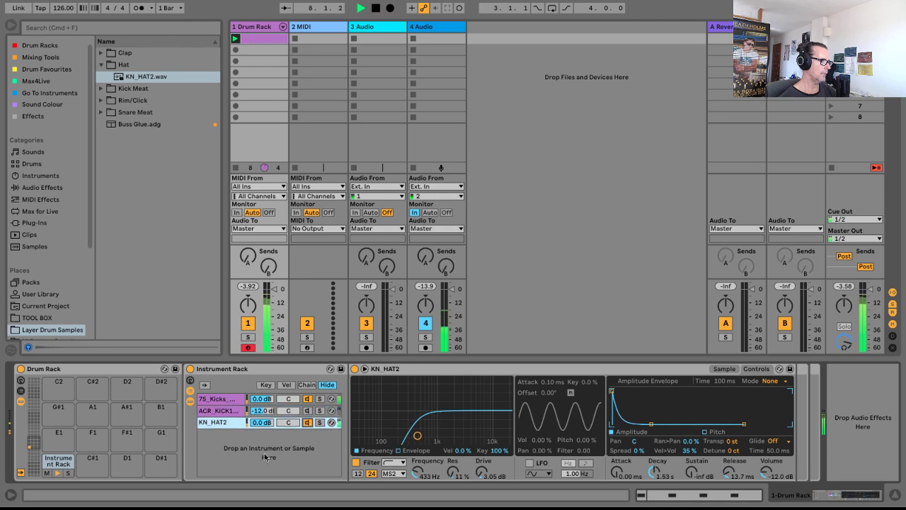
drag(256, 423, 255, 485)
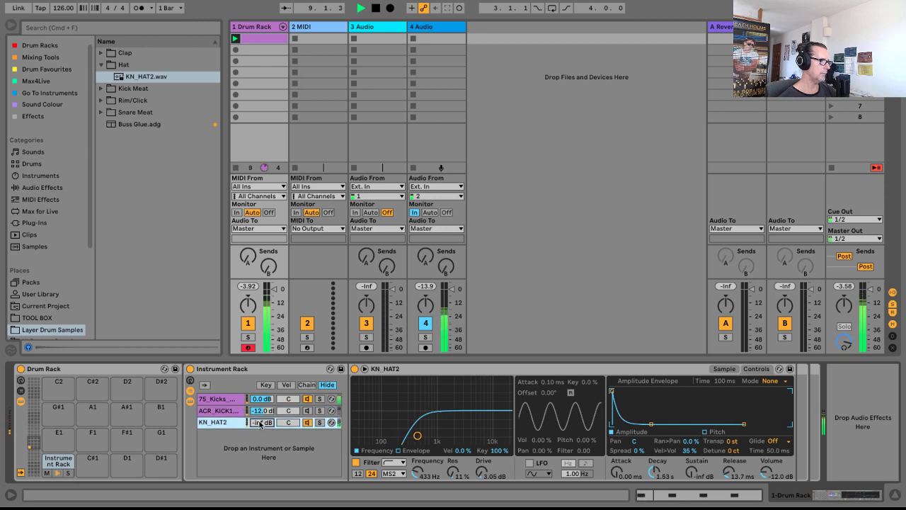
drag(256, 422, 256, 415)
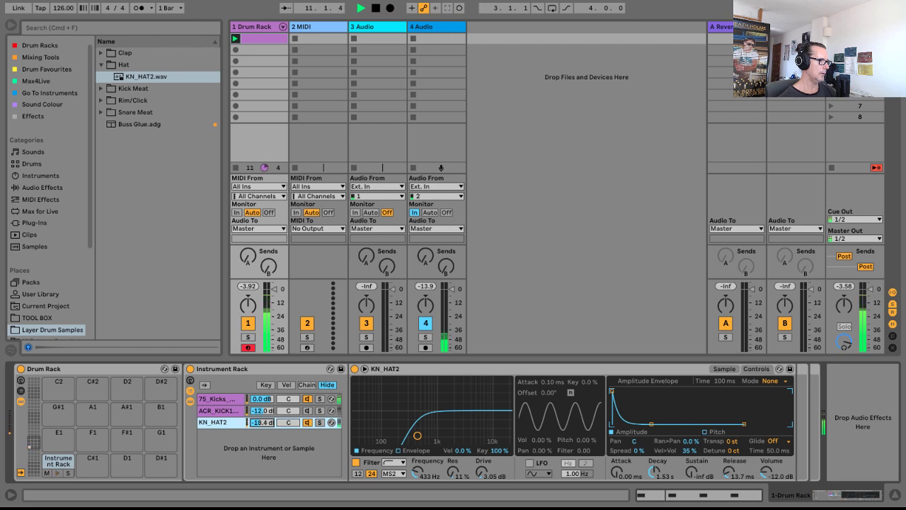
click(308, 410)
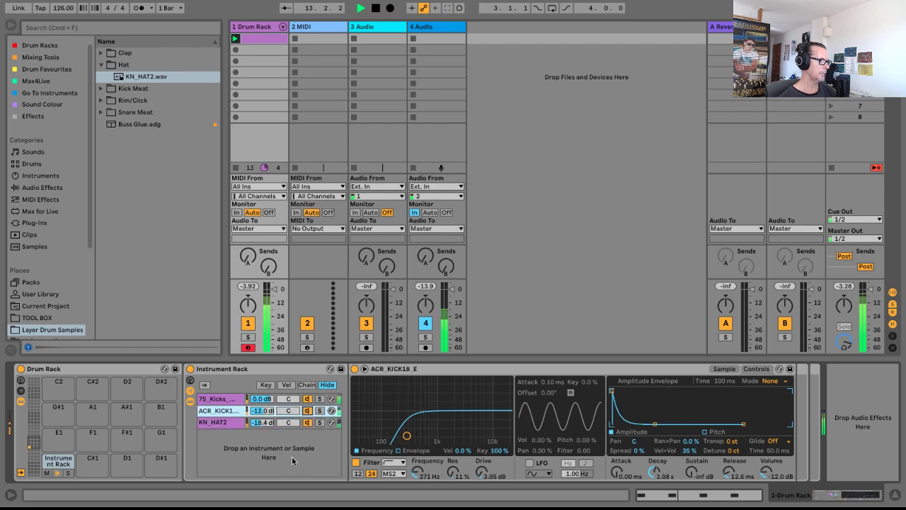
key(space)
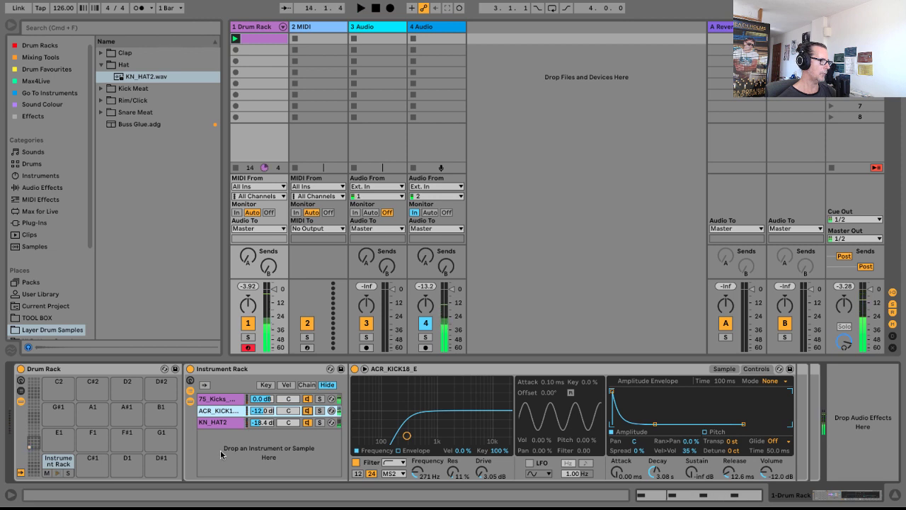
Trim the 75_Kicks_07_SP sample during playback, moving its end marker just before 0:00:200 and its start marker slightly inward.
click(221, 401)
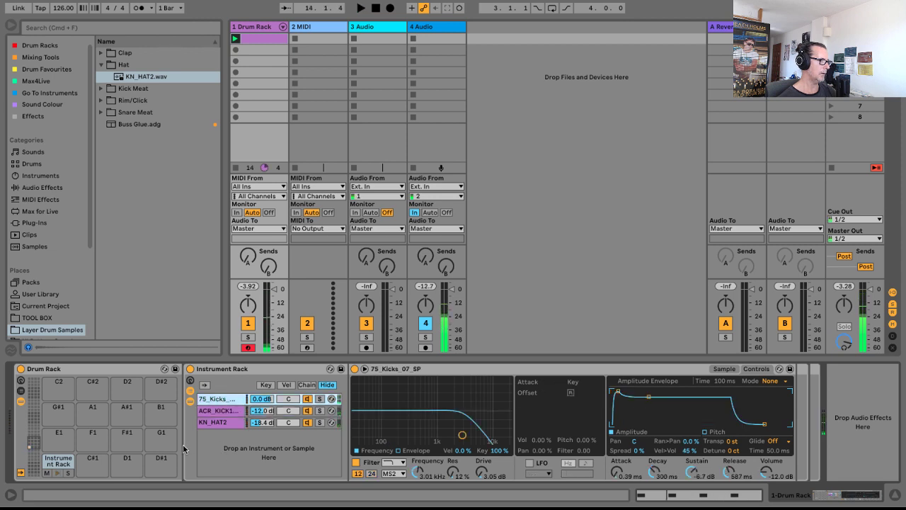
click(718, 369)
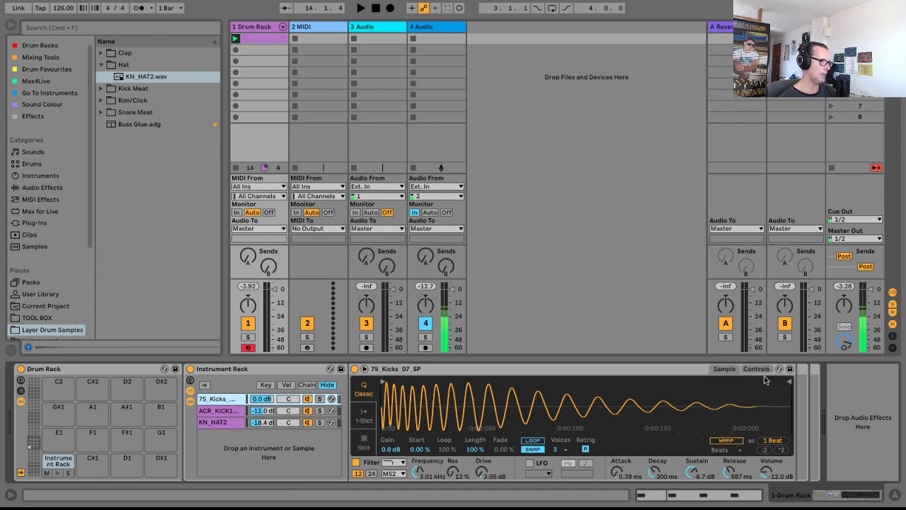
key(space)
mouse_move(785, 382)
mouse_down()
mouse_move(649, 386)
mouse_move(734, 382)
mouse_up()
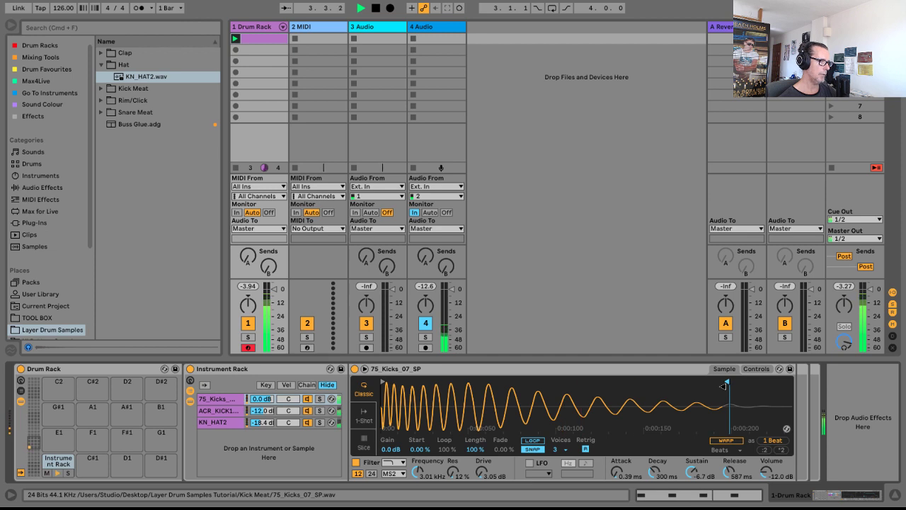
drag(383, 383, 383, 418)
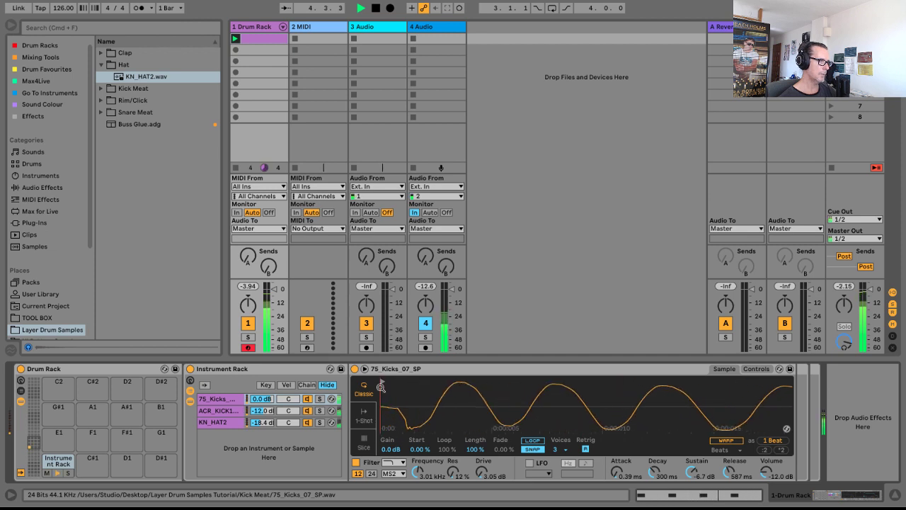
mouse_move(380, 382)
mouse_down()
mouse_move(443, 381)
mouse_move(377, 381)
mouse_move(408, 381)
mouse_up()
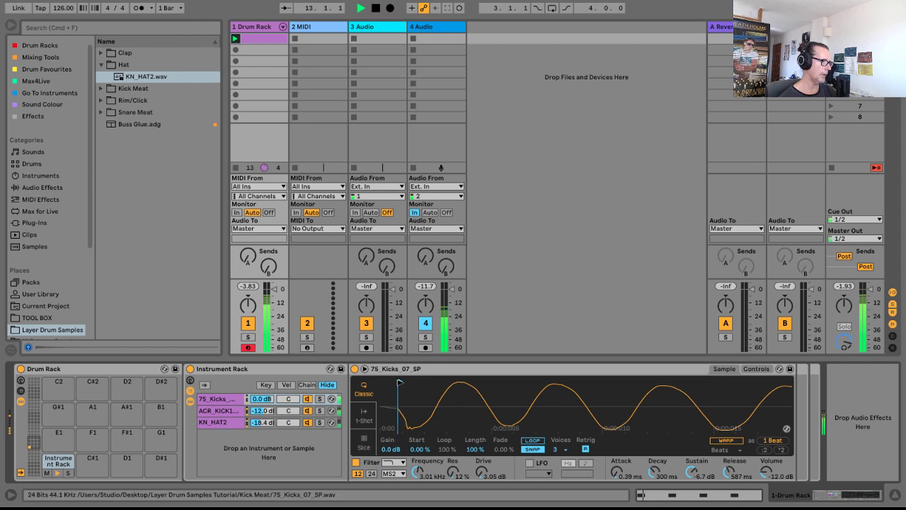
drag(385, 399, 380, 398)
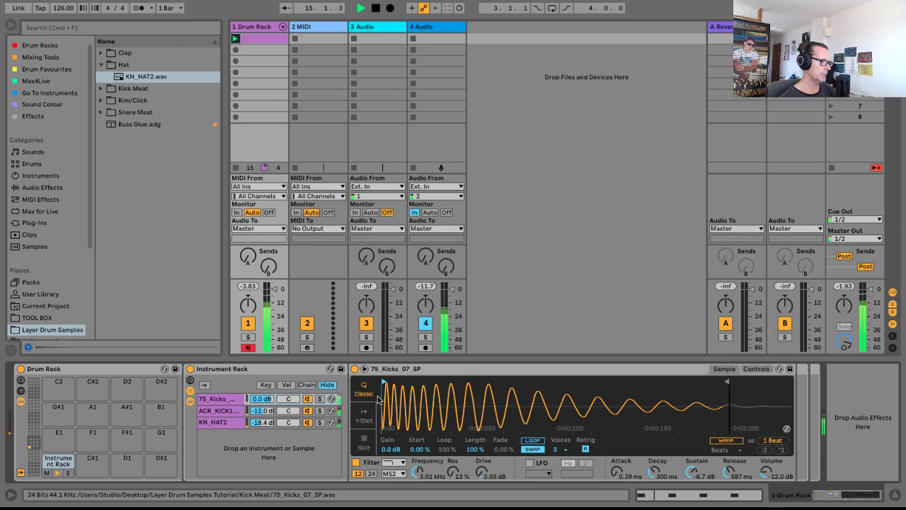
Shorten the ACR_KICK18_E sample to where its tail fades out and the KN_HAT2 sample to just past 0:00:100.
click(214, 411)
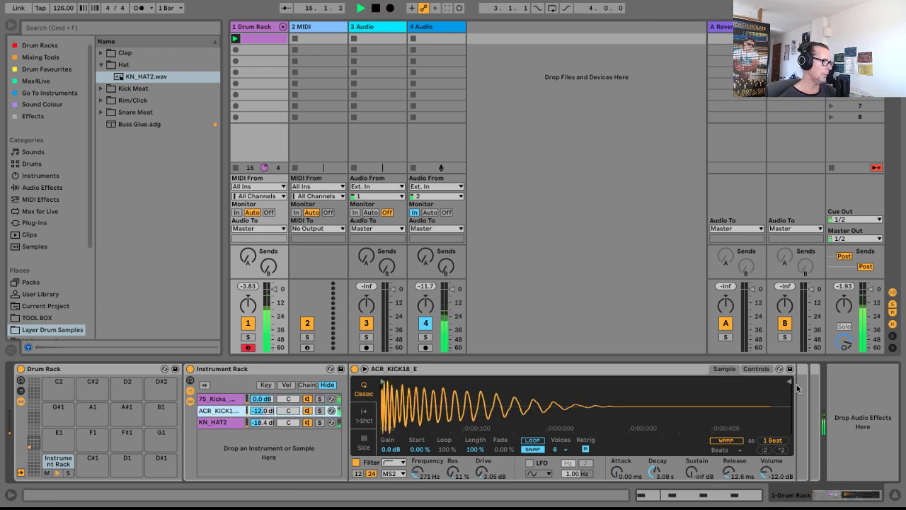
mouse_move(789, 381)
mouse_down()
mouse_move(510, 382)
mouse_move(596, 383)
mouse_up()
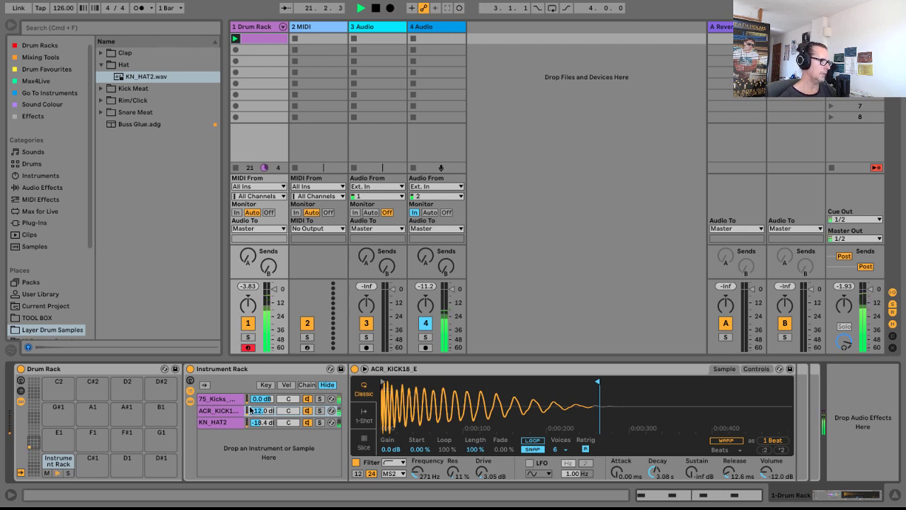
click(231, 422)
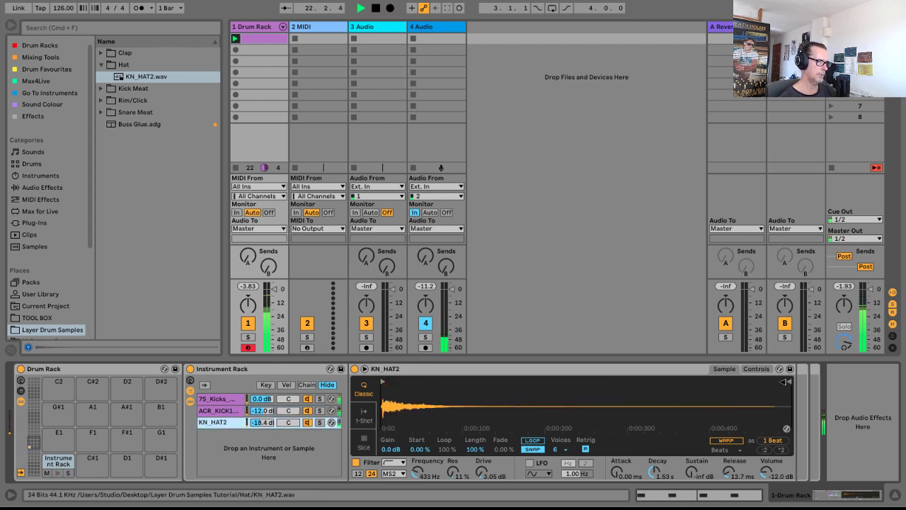
mouse_move(783, 382)
mouse_down()
mouse_move(437, 386)
mouse_move(477, 387)
mouse_up()
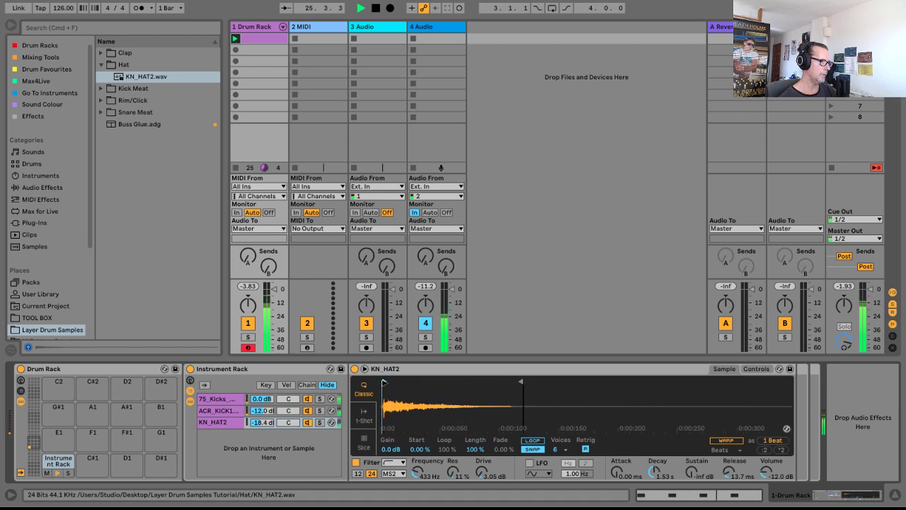
drag(392, 394, 392, 379)
key(space)
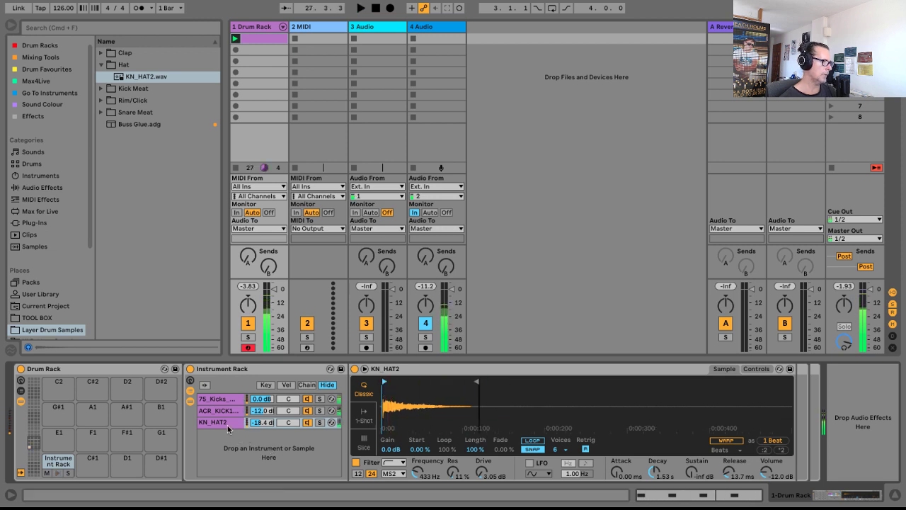
Transpose the ACR_KICK18_E layer to -5 st, trying -3 st first while the loop plays.
click(216, 415)
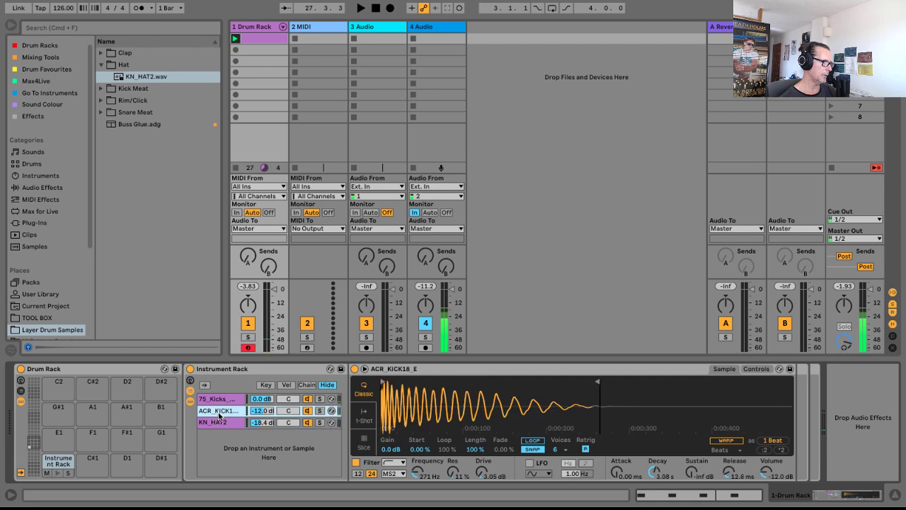
click(303, 423)
click(224, 412)
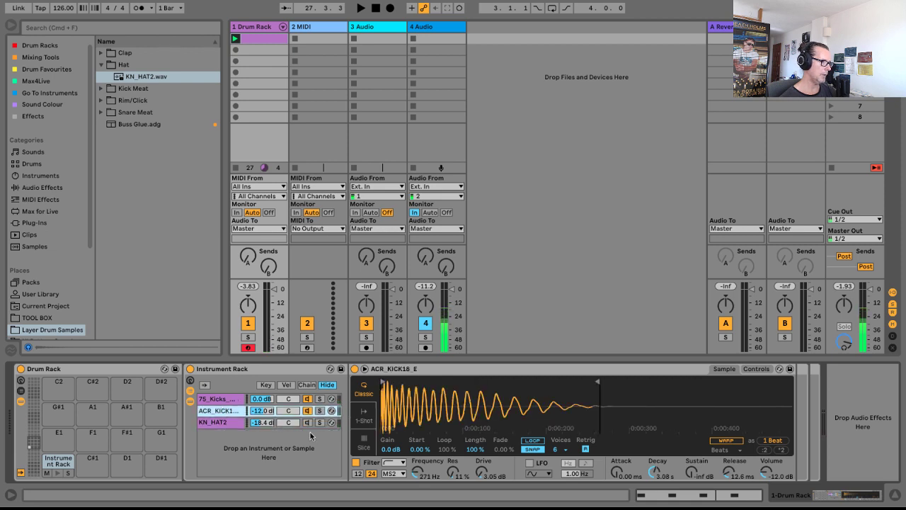
click(756, 369)
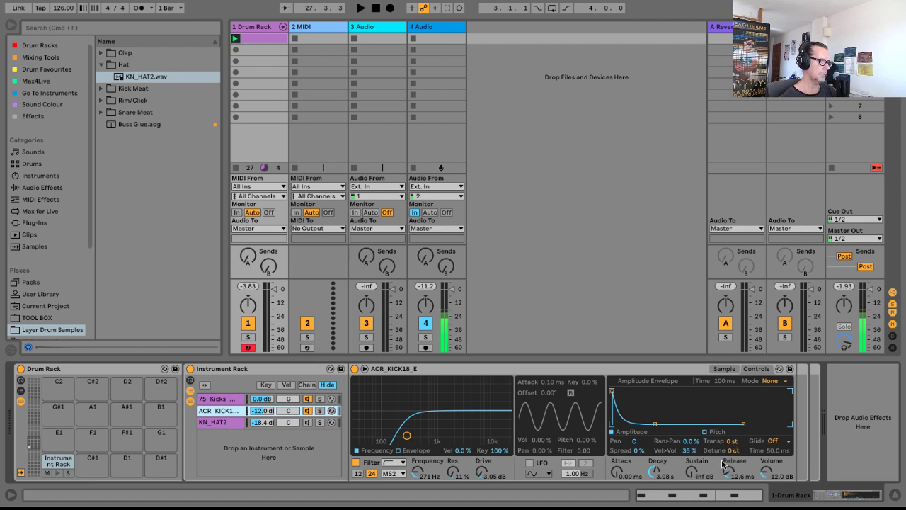
mouse_move(732, 444)
mouse_down()
mouse_move(733, 463)
mouse_move(734, 428)
mouse_up()
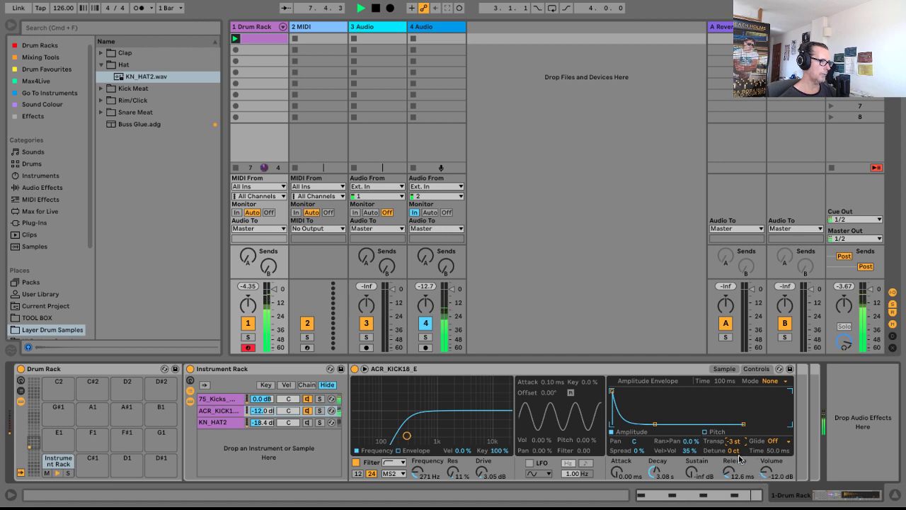
drag(734, 441, 734, 446)
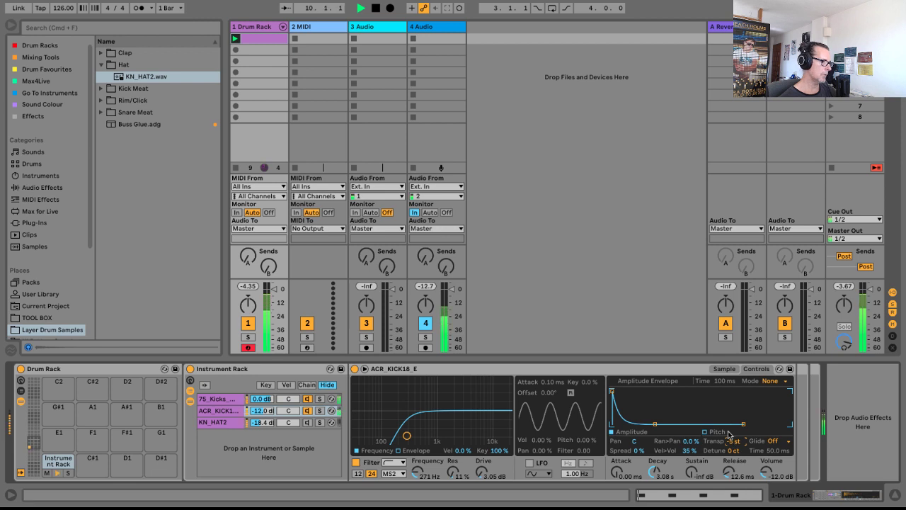
Transpose the KN_HAT2 layer to -3 st after trying -6 st, and return to the layers' sample waveform view.
click(220, 423)
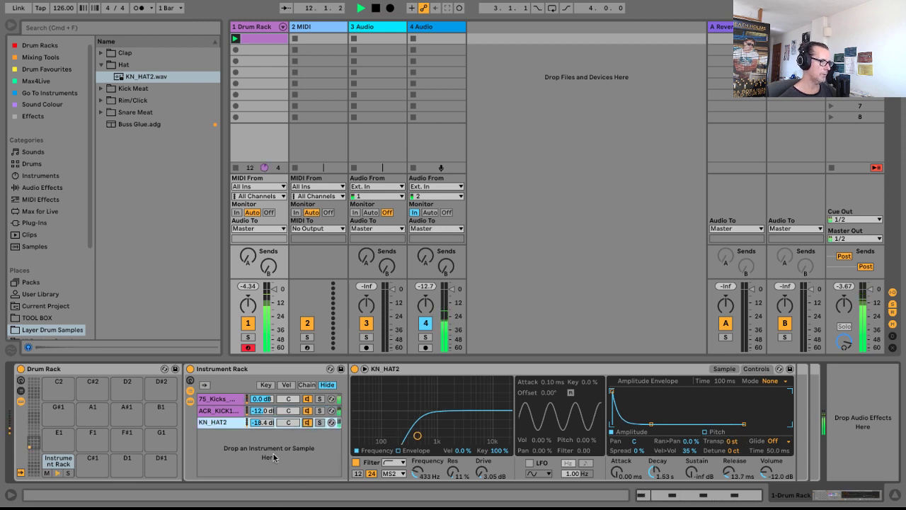
click(731, 442)
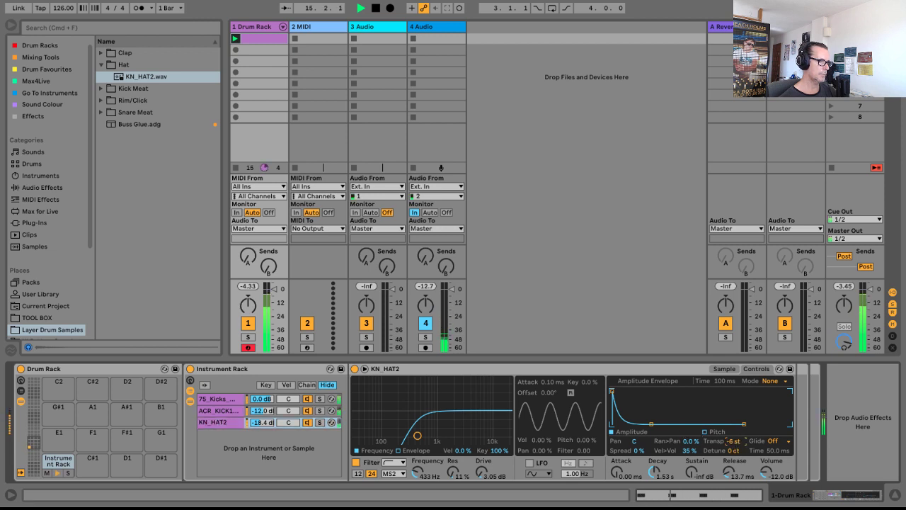
drag(732, 442, 732, 434)
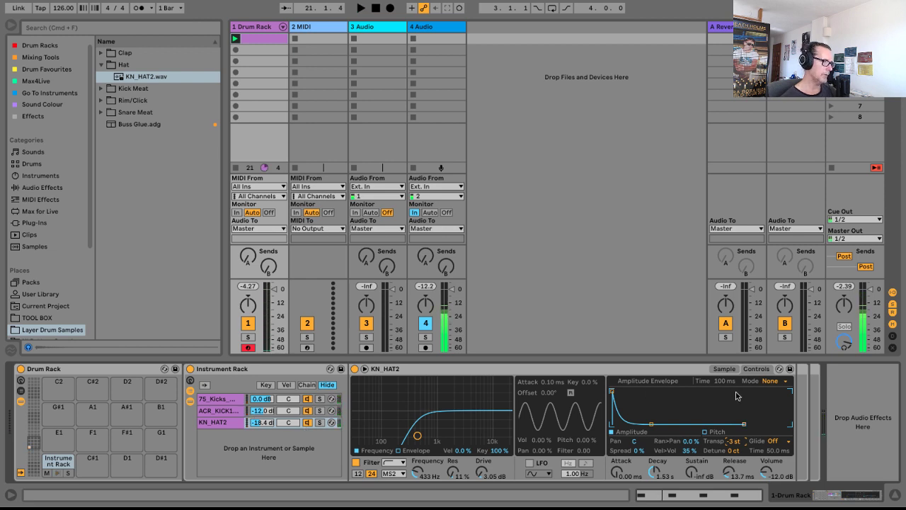
click(724, 369)
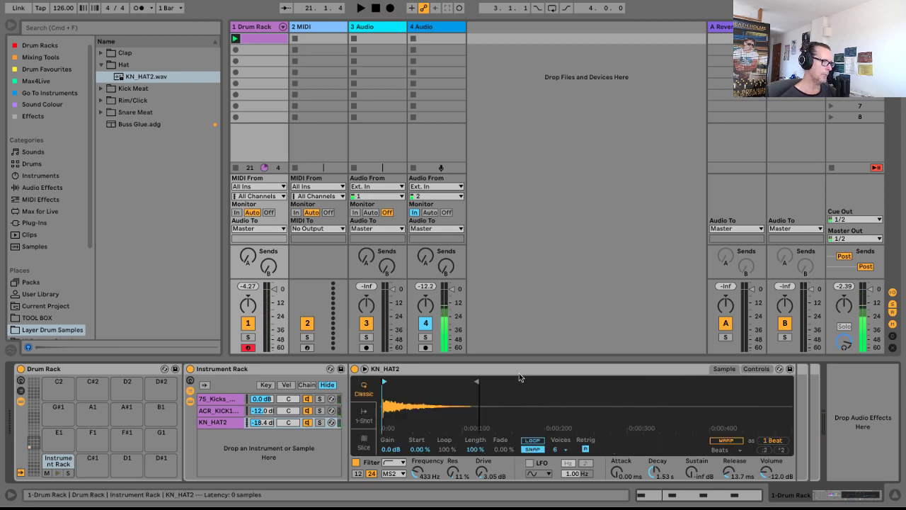
click(232, 410)
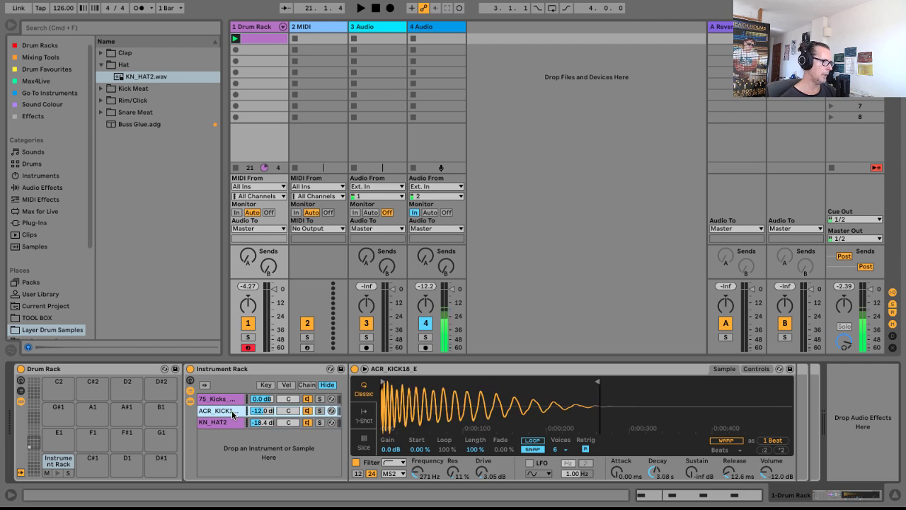
Add a Saturator audio effect after the drum rack, and move it into the KN_HAT2 layer's device chain.
click(100, 65)
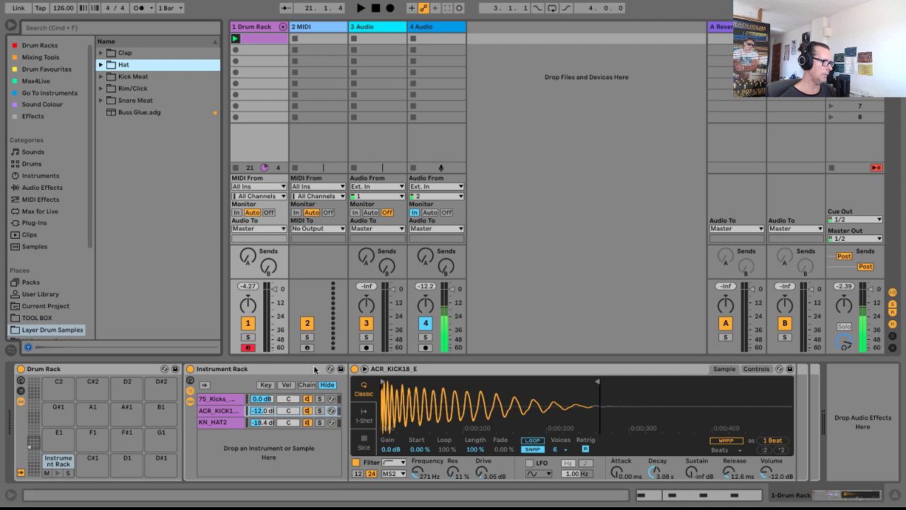
click(41, 188)
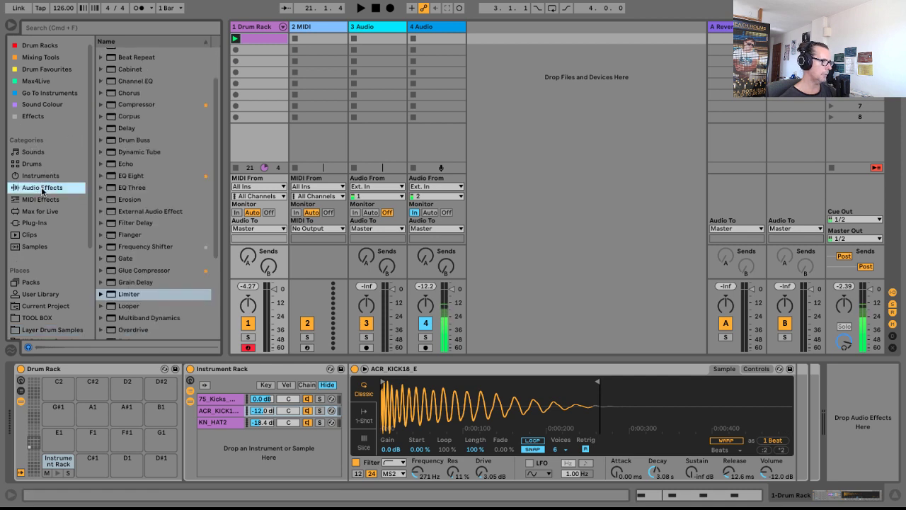
scroll(170, 199, down, 4)
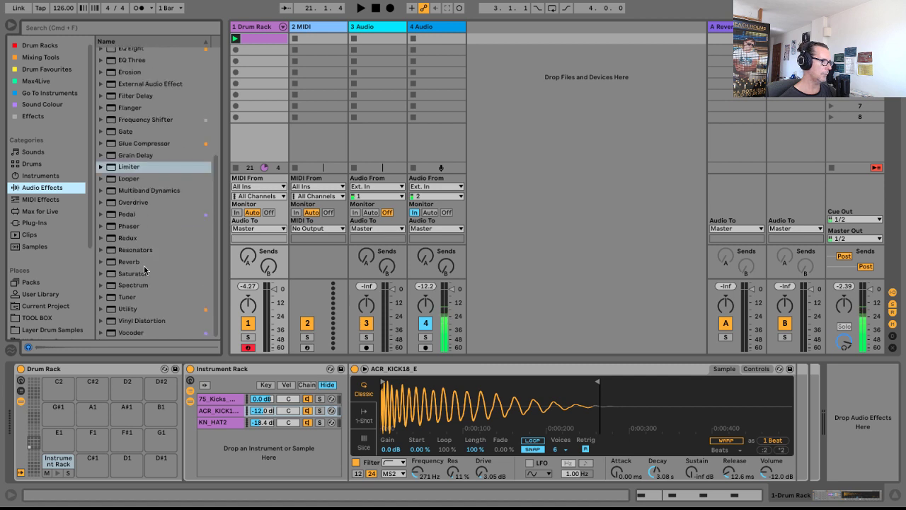
click(217, 422)
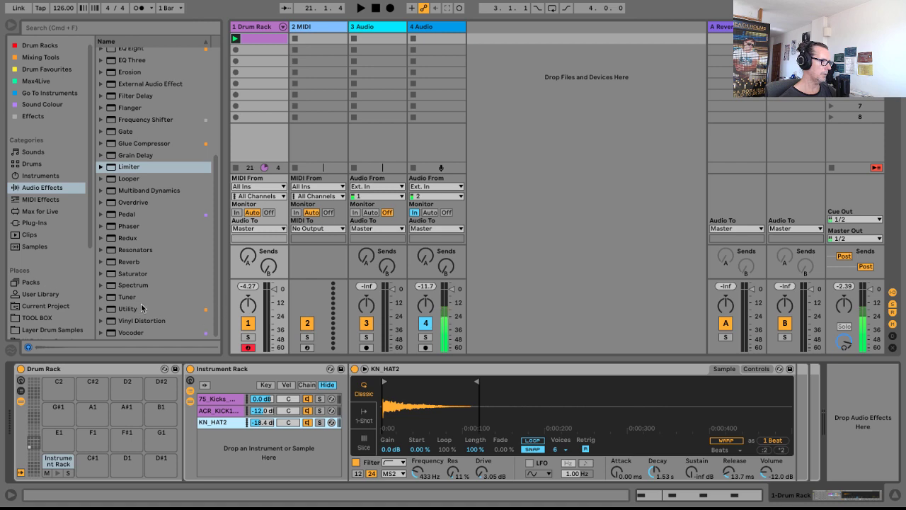
drag(121, 273, 844, 402)
drag(827, 493, 811, 492)
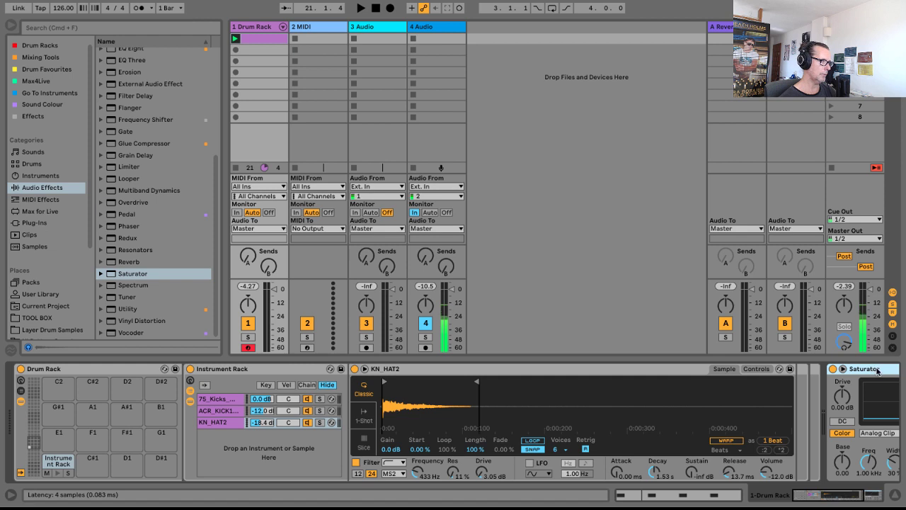
drag(877, 371, 794, 382)
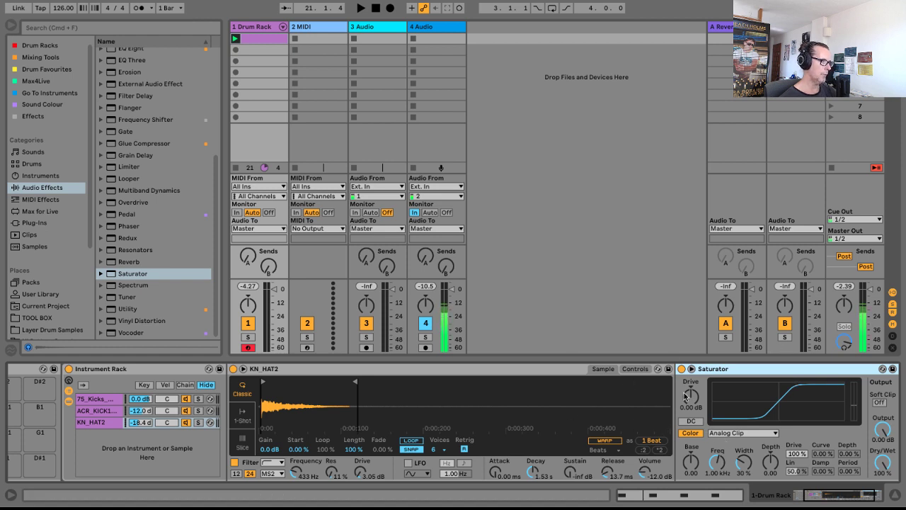
Solo the KN_HAT2 layer during playback and set its Saturator's drive to 5.71 dB and output to -4.57 dB.
key(space)
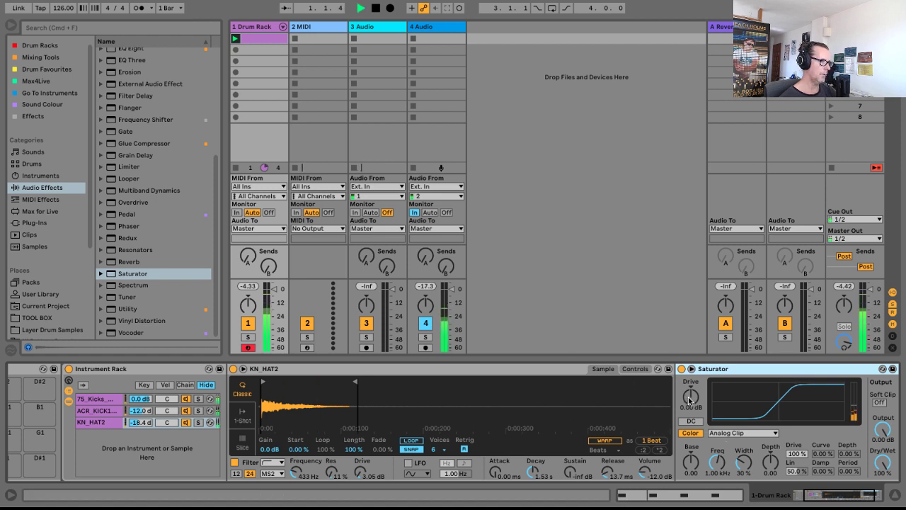
click(200, 423)
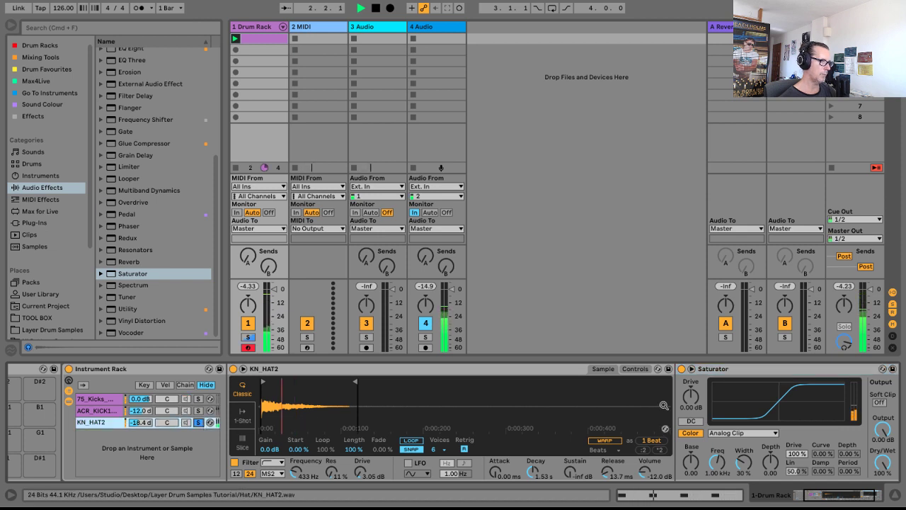
drag(690, 397, 690, 375)
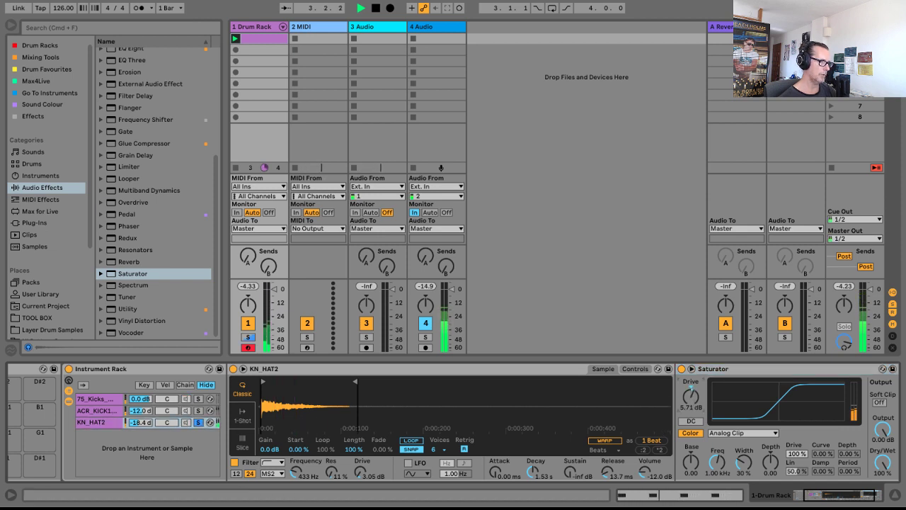
drag(883, 429, 883, 441)
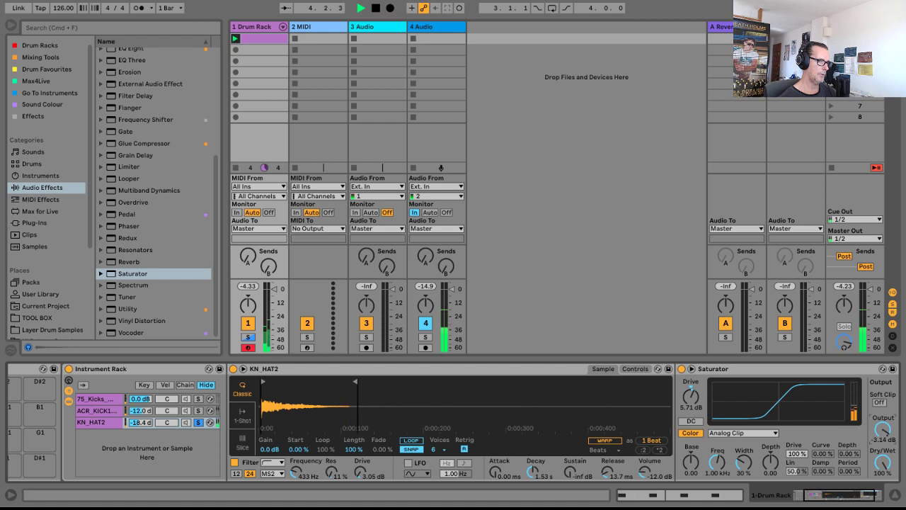
Set the Saturator's curve type to Medium Curve, trying Soft Sine first.
click(743, 433)
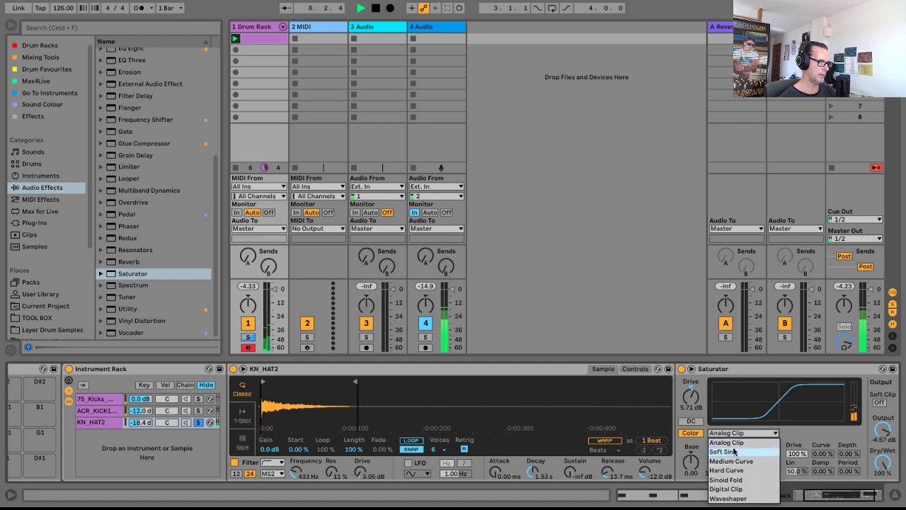
click(729, 451)
click(739, 432)
click(732, 461)
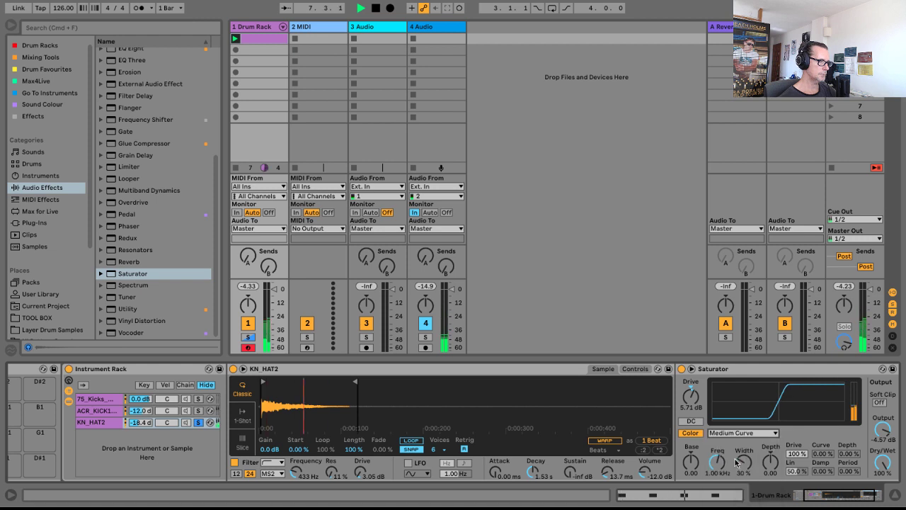
Compare the hat with the Saturator bypassed and active, and set the unsoloed KN_HAT2 layer's volume to -20.0 dB.
click(681, 369)
click(680, 369)
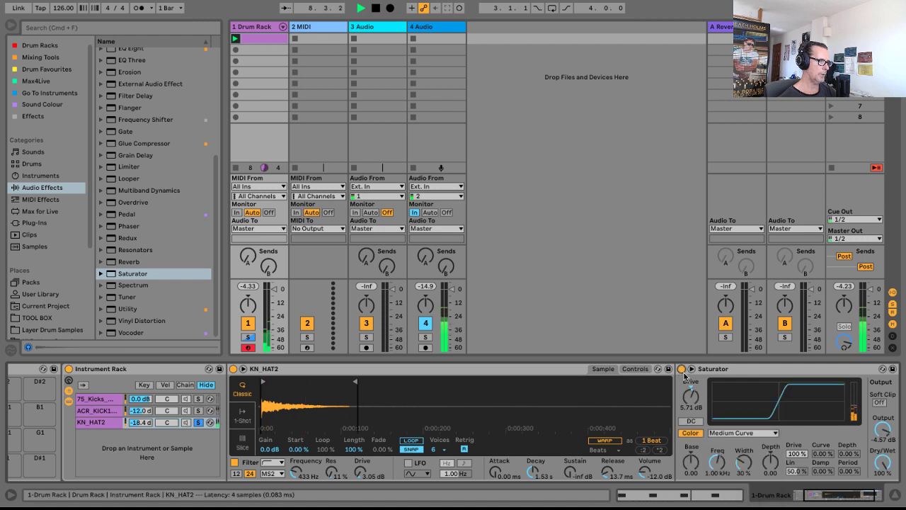
click(681, 368)
click(681, 368)
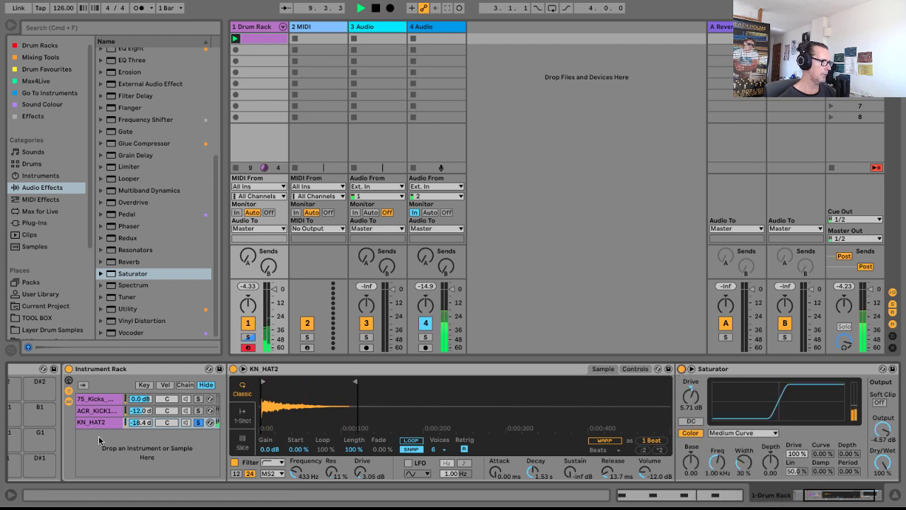
click(198, 423)
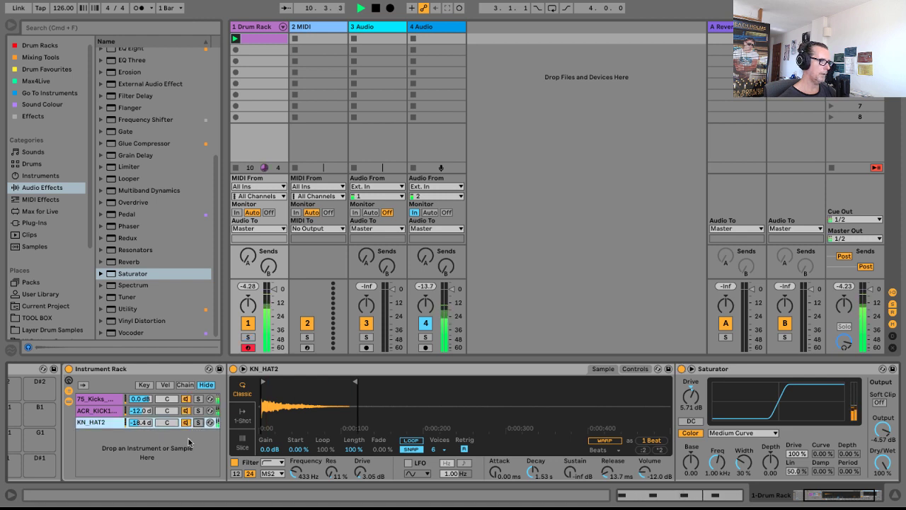
drag(142, 423, 142, 431)
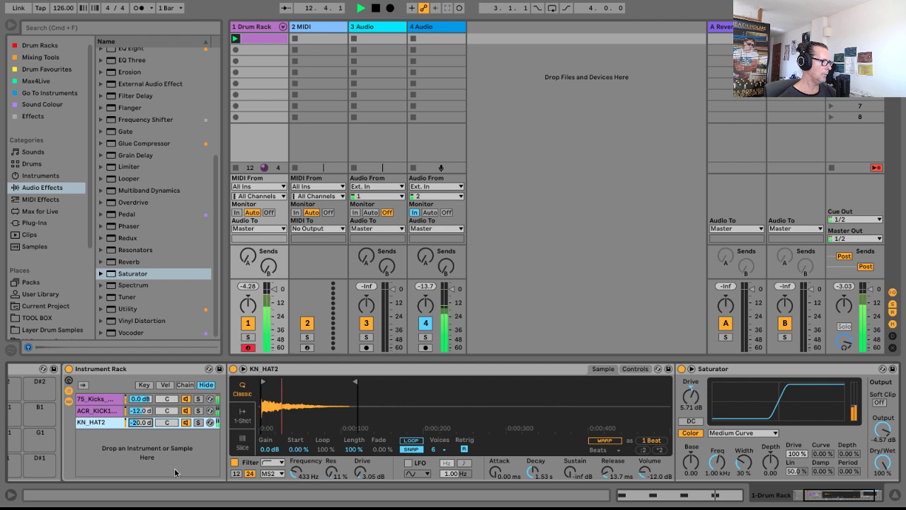
Add an Overdrive effect to the soloed ACR_KICK18_E layer and compare the sound with it bypassed and active.
click(104, 413)
click(199, 410)
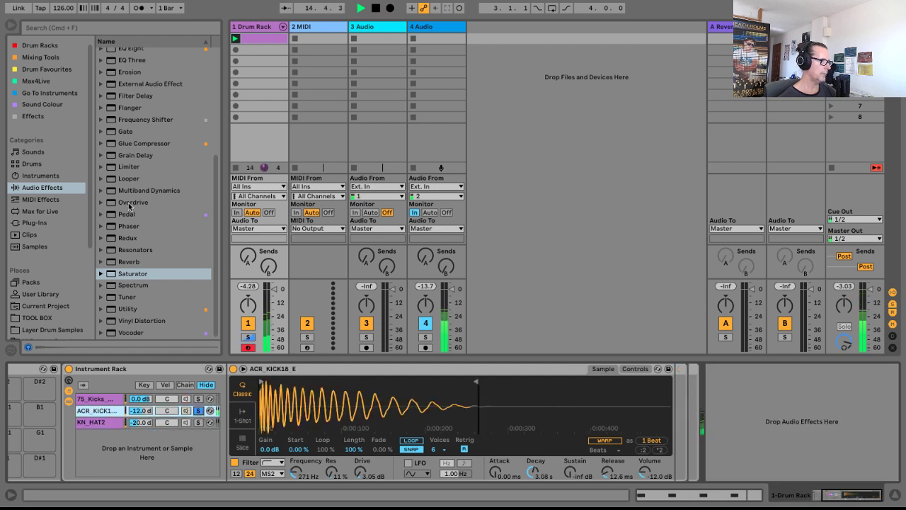
drag(132, 203, 676, 391)
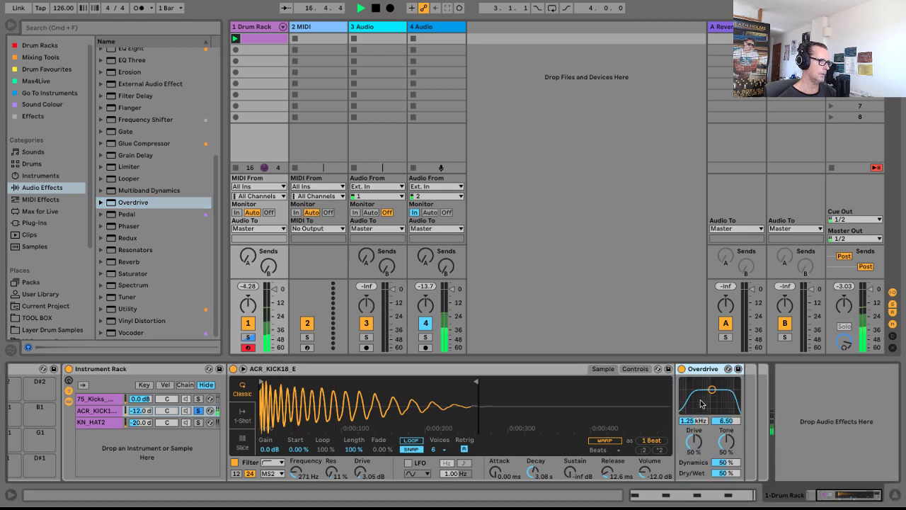
click(682, 369)
click(682, 368)
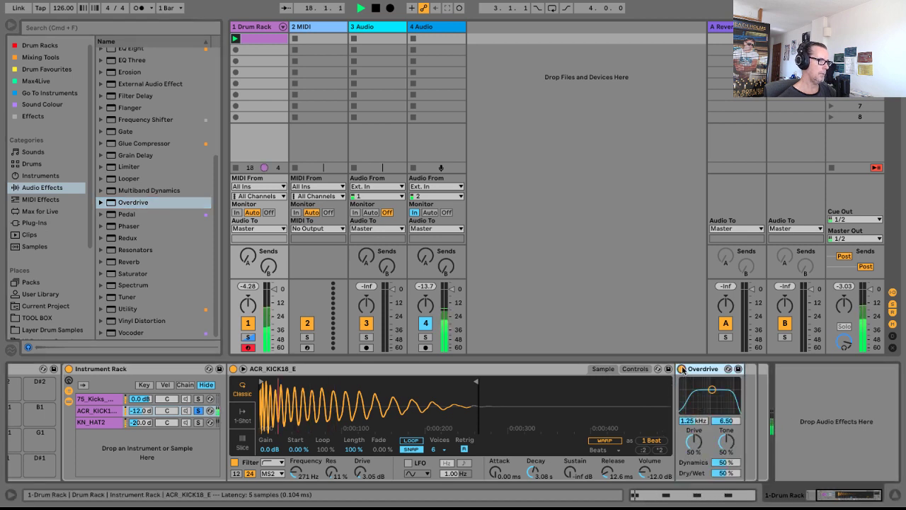
click(681, 368)
click(681, 368)
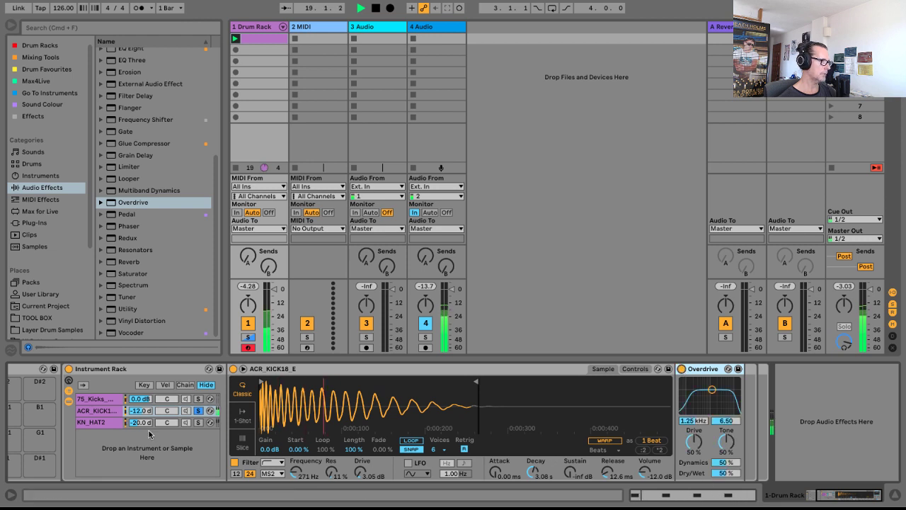
Unsolo the ACR_KICK18_E layer, lower the KN_HAT2 layer to -21.0 dB against the full kick, and stop playback.
click(198, 410)
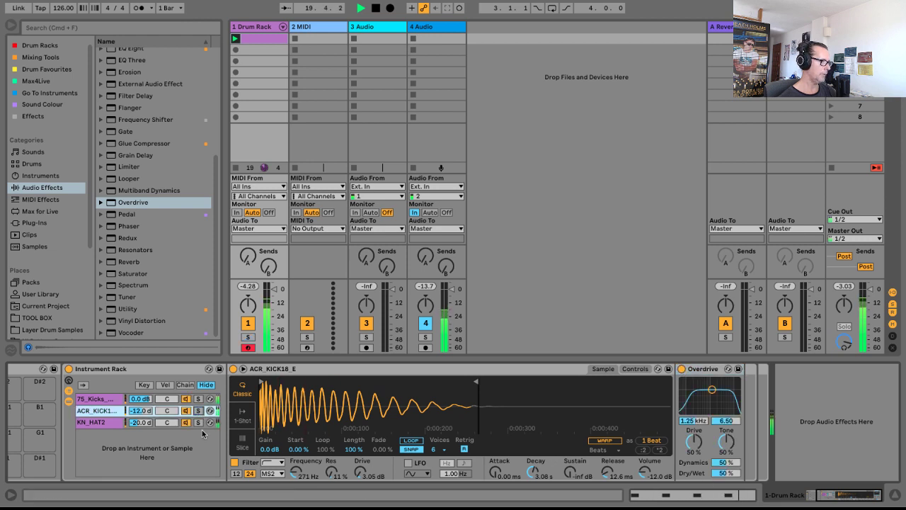
click(137, 423)
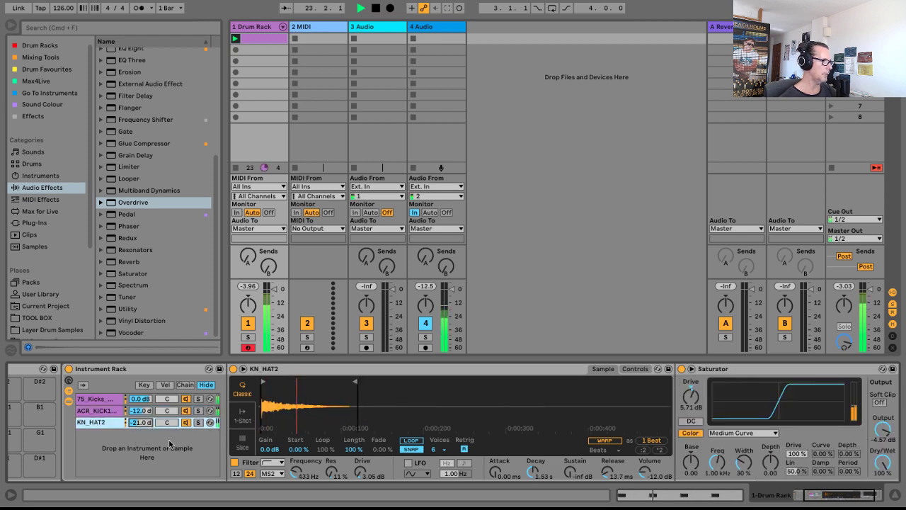
key(space)
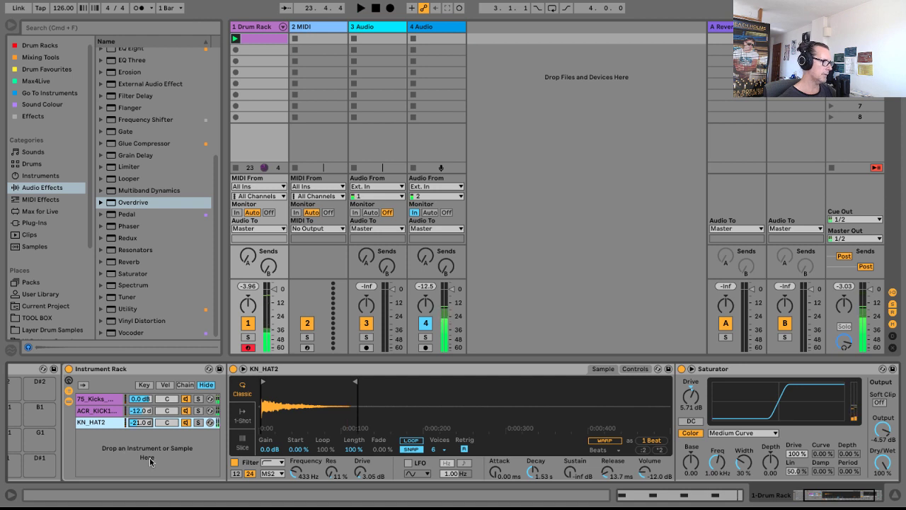
Group the Drum Rack track and show the new group track's empty device chain.
click(814, 499)
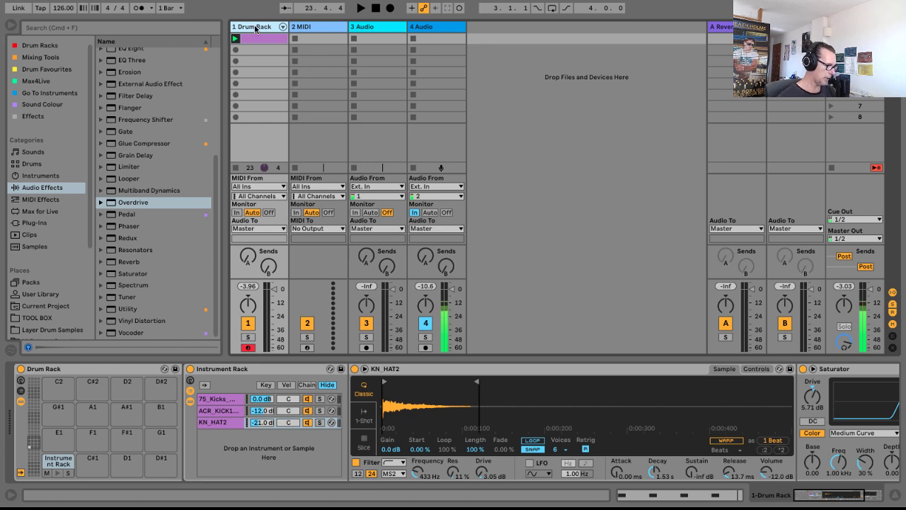
key(super+g)
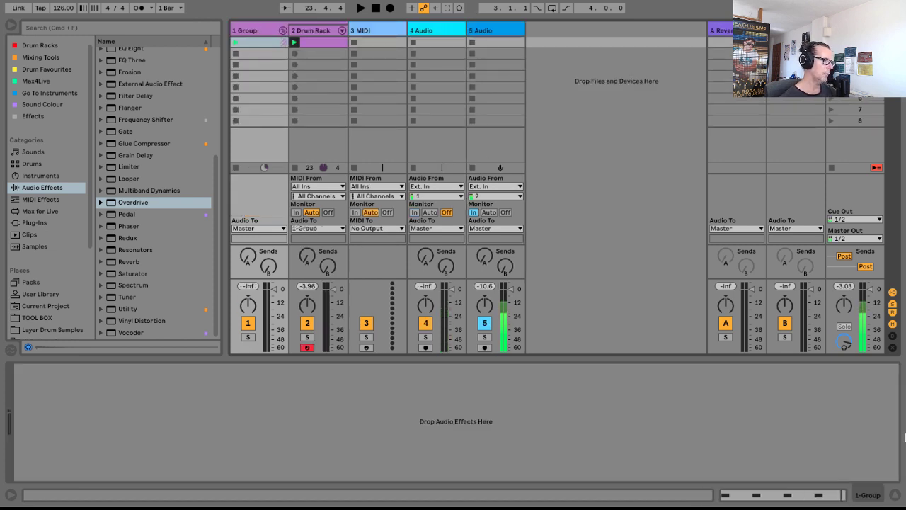
click(894, 494)
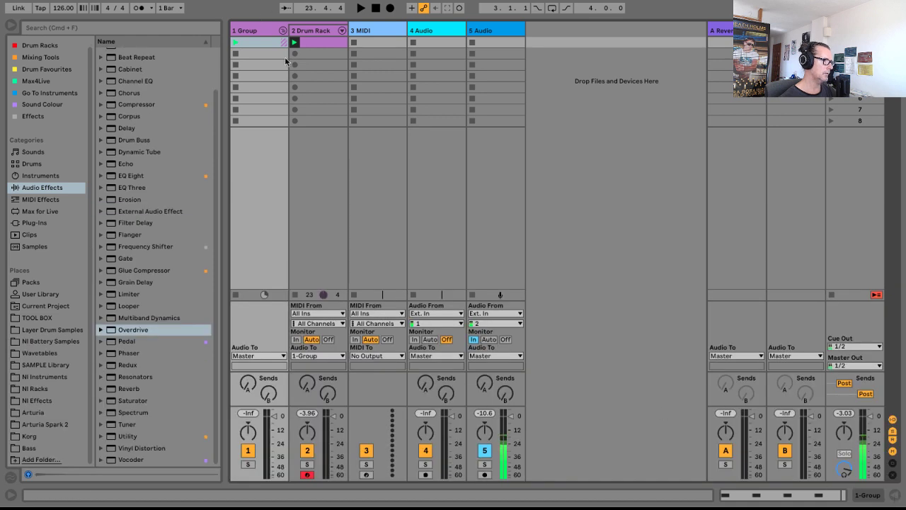
double_click(246, 29)
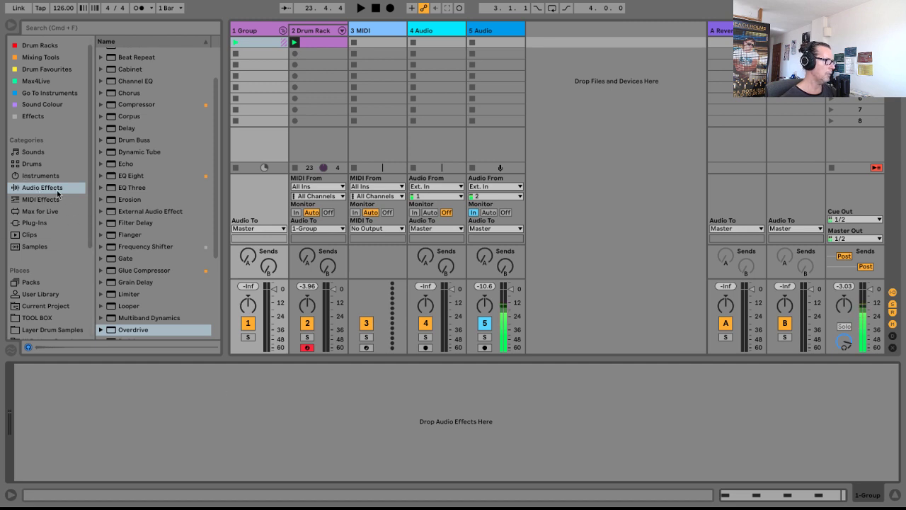
Load the Buss Glue.adg rack from the Layer Drum Samples folder onto the group track and switch off its Glue Compressor.
scroll(62, 228, down, 5)
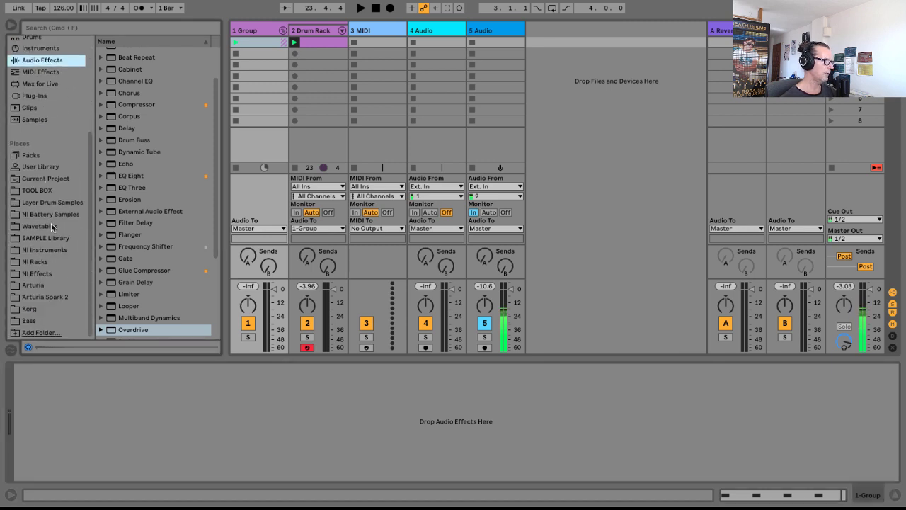
click(46, 202)
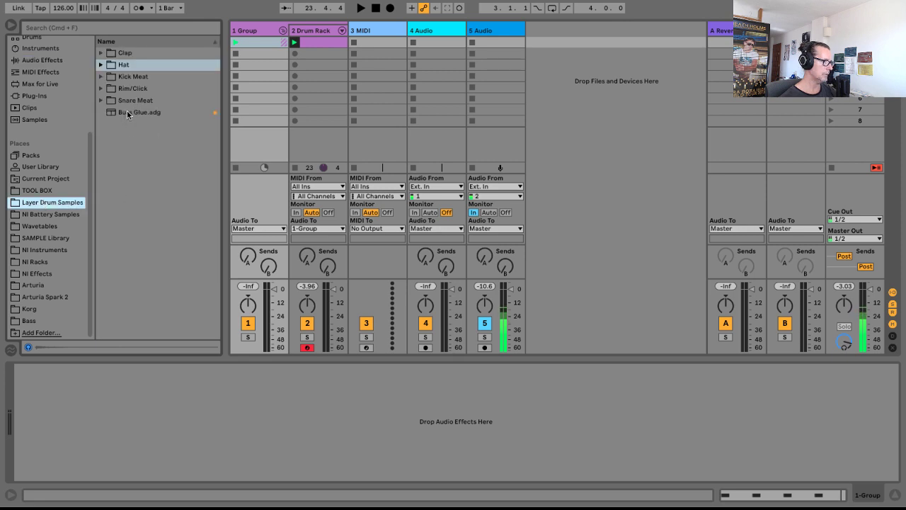
drag(127, 114, 189, 378)
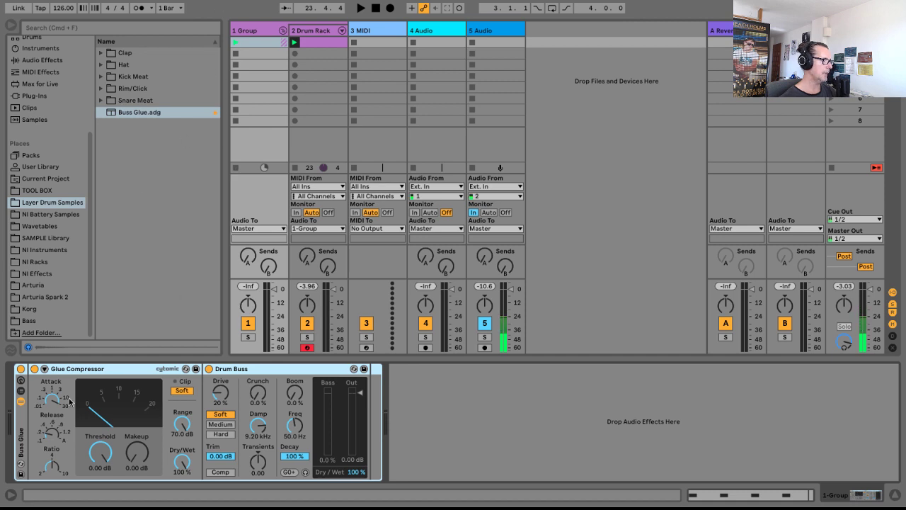
click(34, 369)
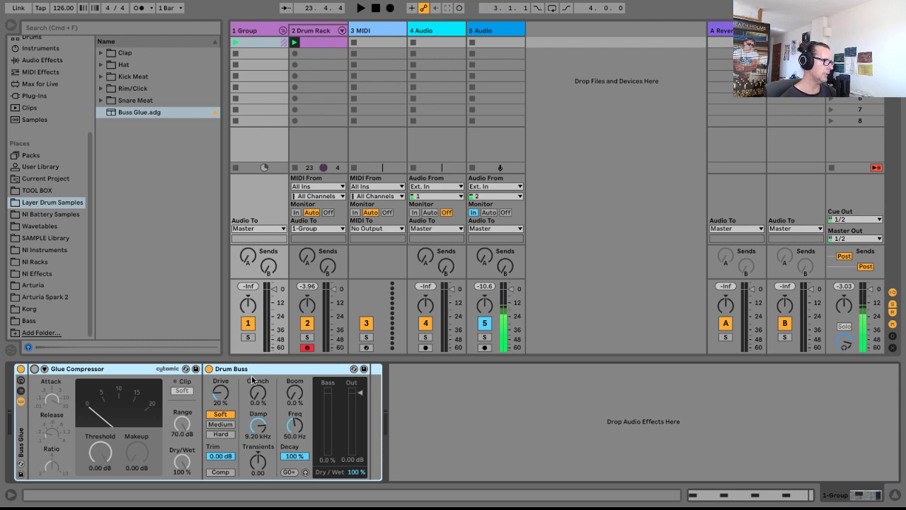
Audition the Drum Buss during playback by bypassing and re-enabling it, and try the Medium drive type before returning to Soft.
key(space)
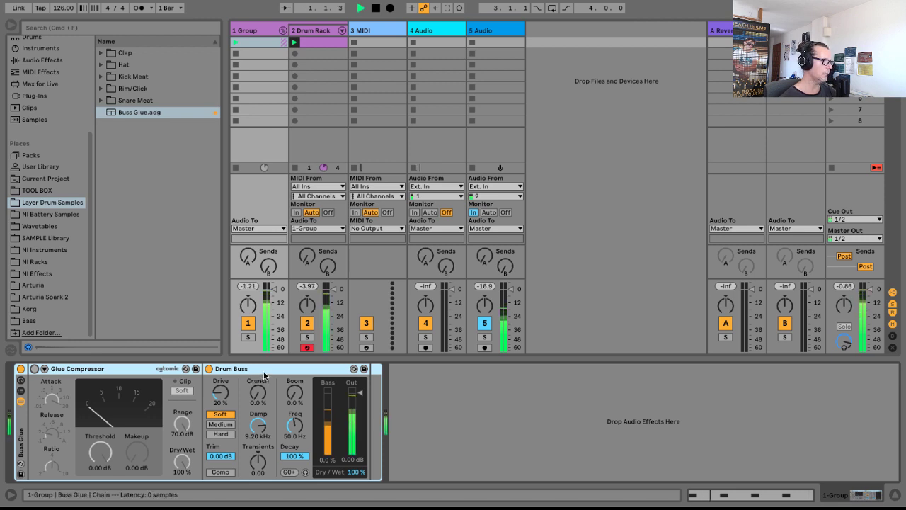
click(209, 369)
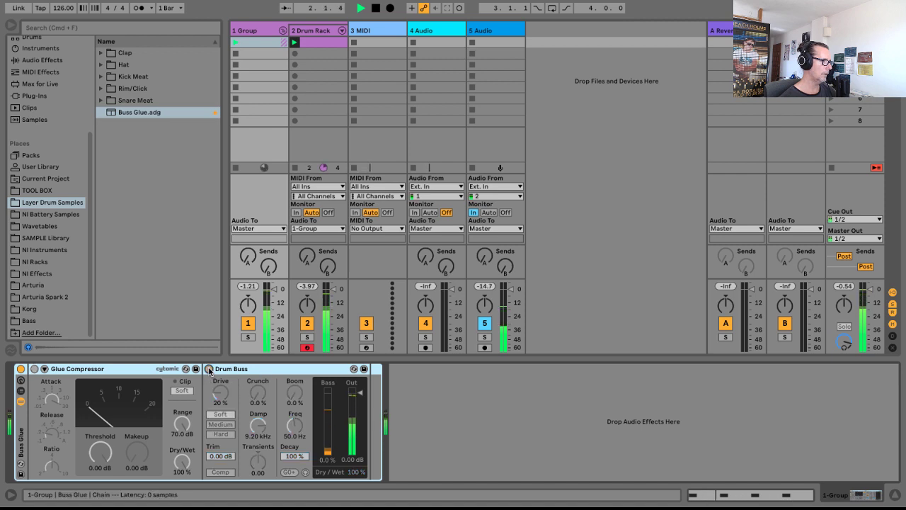
click(209, 369)
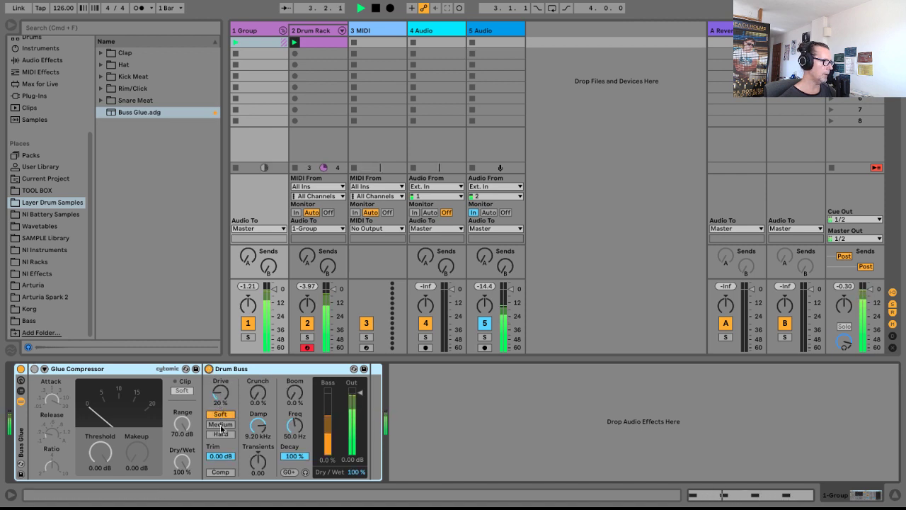
click(220, 423)
click(220, 415)
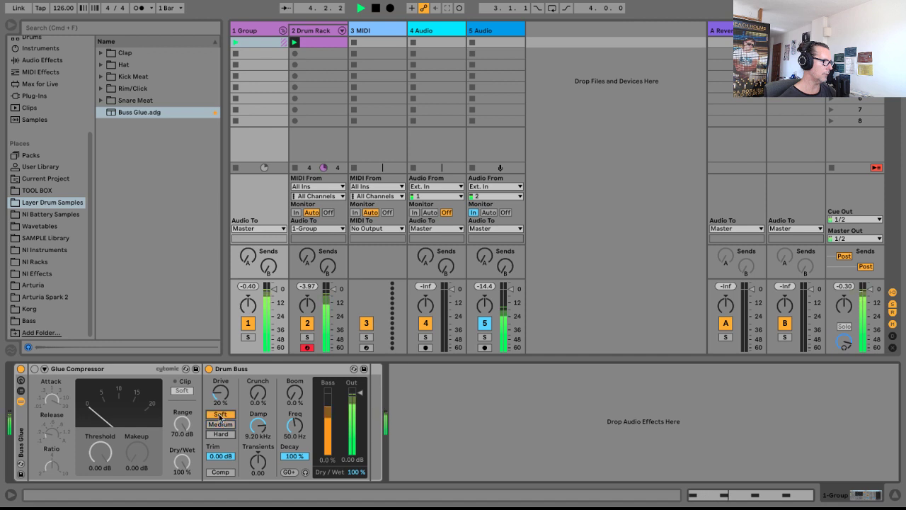
Set the Drum Buss drive to 17%, transients to -0.08 and dry/wet to 38%, and compare it bypassed and enabled.
drag(216, 399, 215, 397)
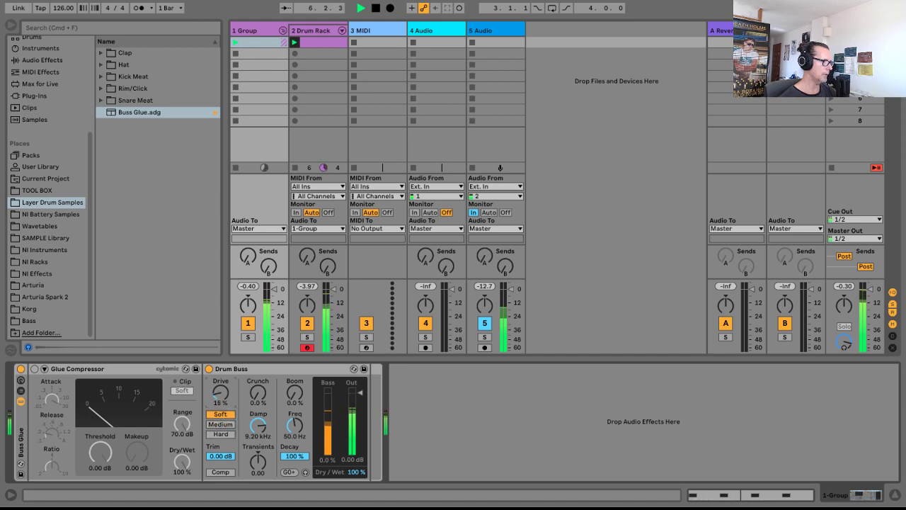
drag(259, 427, 262, 433)
mouse_move(257, 394)
mouse_down()
mouse_move(258, 385)
mouse_move(257, 398)
mouse_up()
mouse_move(258, 463)
mouse_down()
mouse_move(258, 454)
mouse_move(259, 463)
mouse_up()
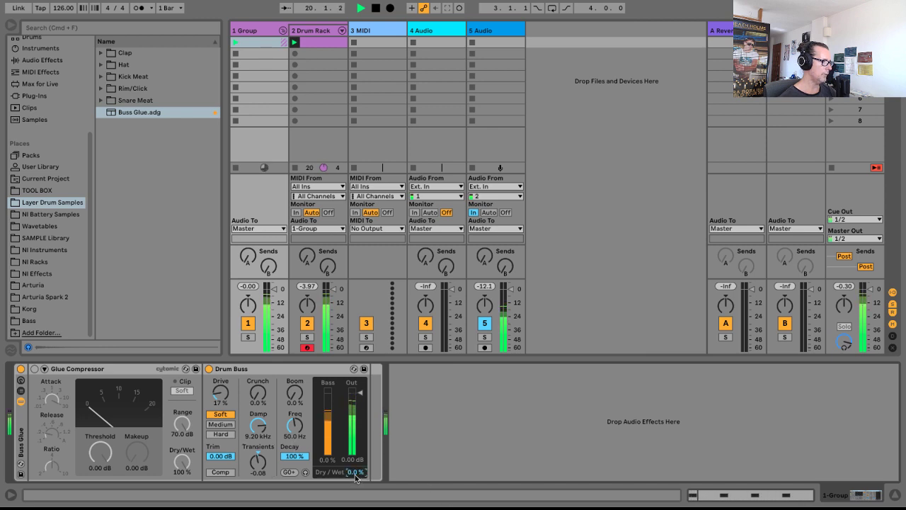
drag(352, 472, 352, 470)
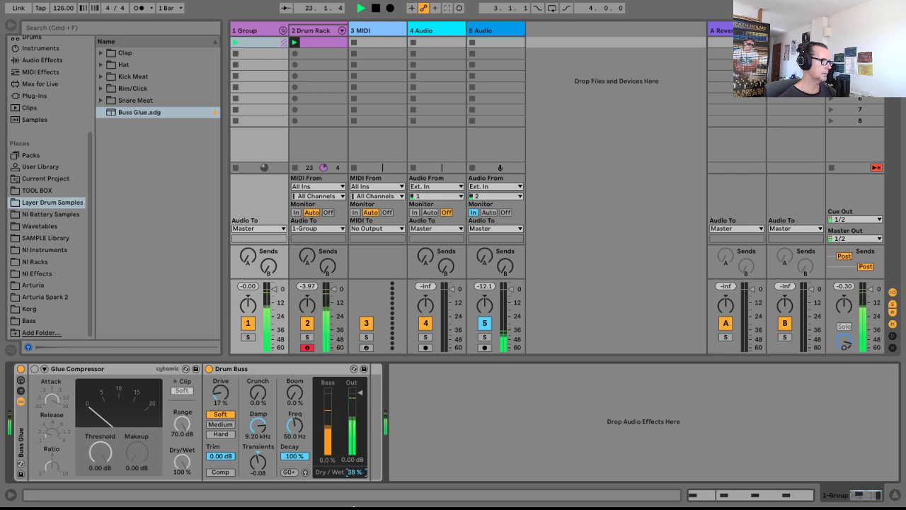
click(209, 369)
click(208, 370)
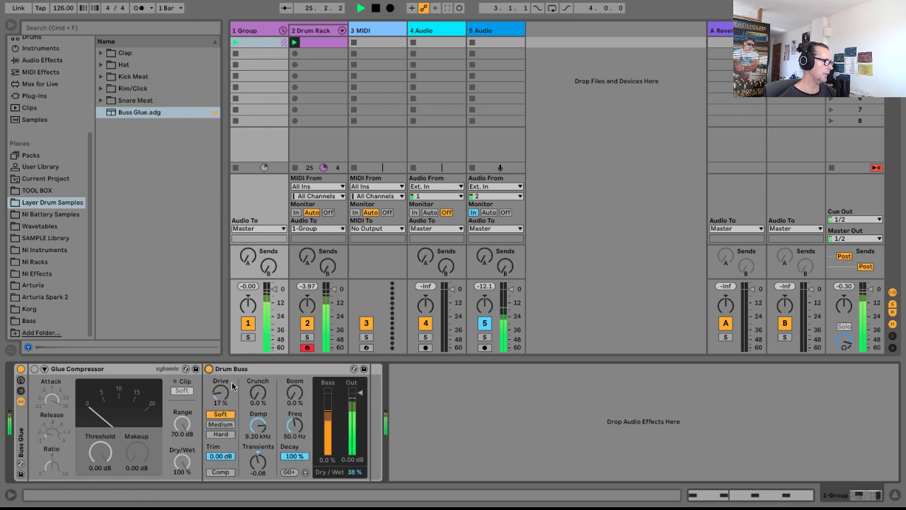
With the Drum Buss bypassed, enable the Glue Compressor, set its range to 5.02 dB and threshold to -35.9 dB, and compare it on and off.
click(209, 368)
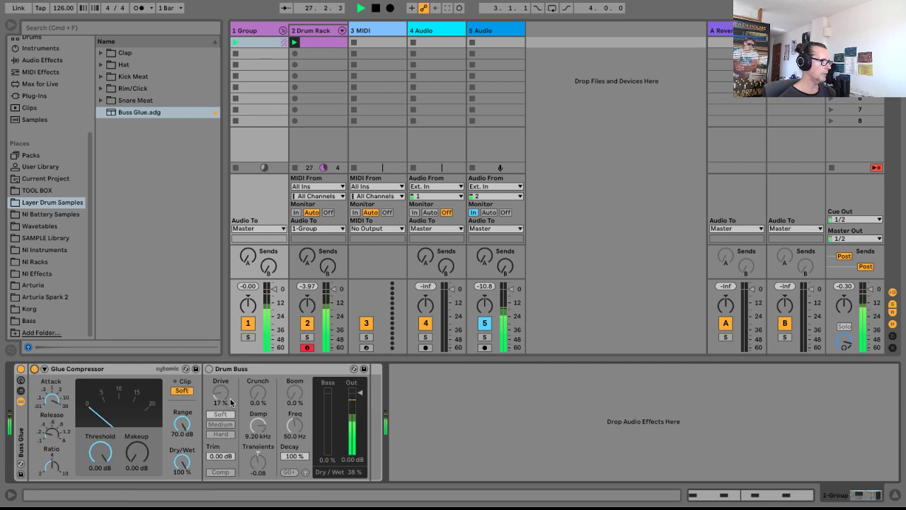
click(34, 369)
drag(181, 424, 182, 460)
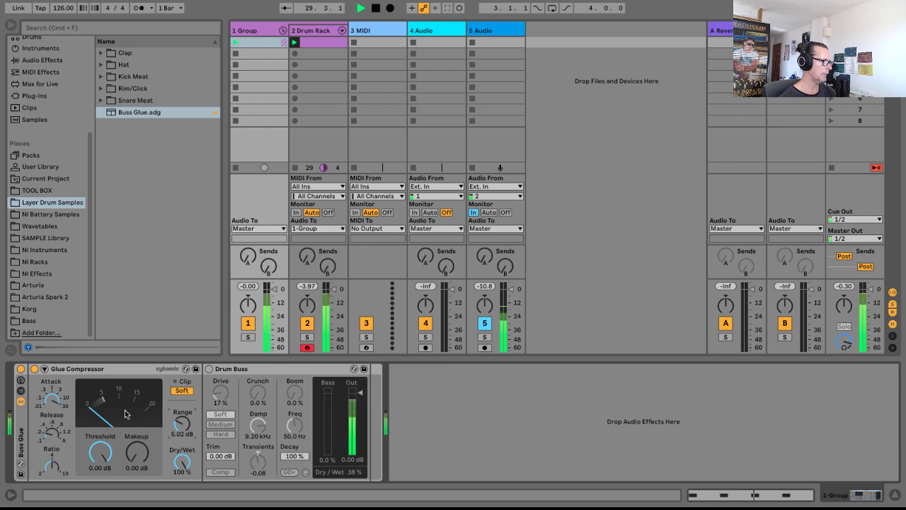
drag(124, 413, 125, 450)
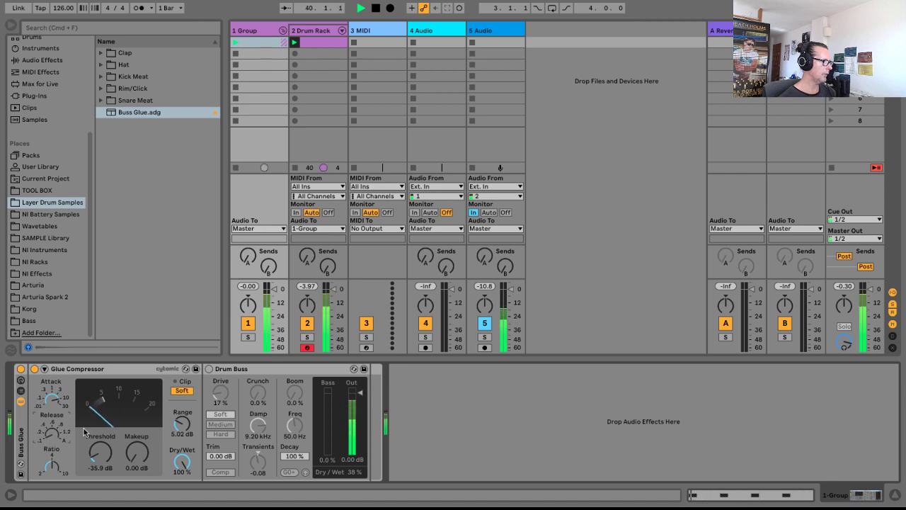
click(34, 368)
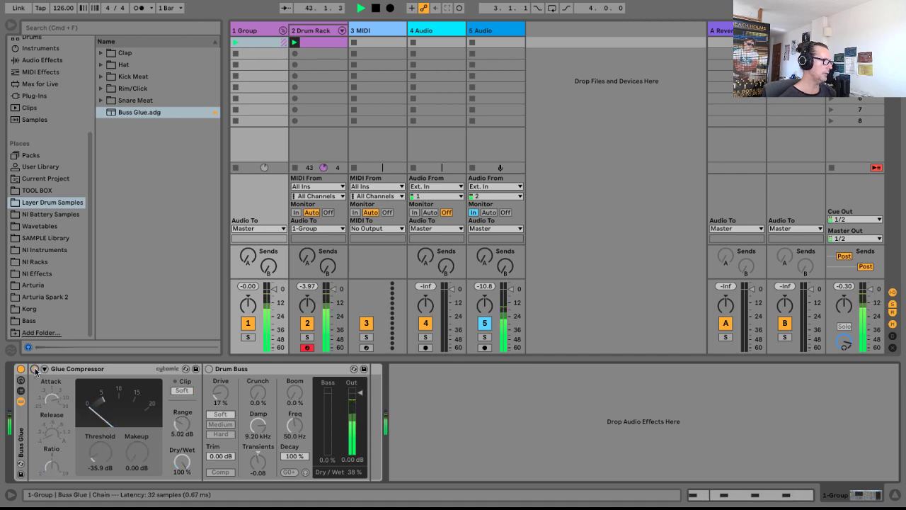
click(34, 368)
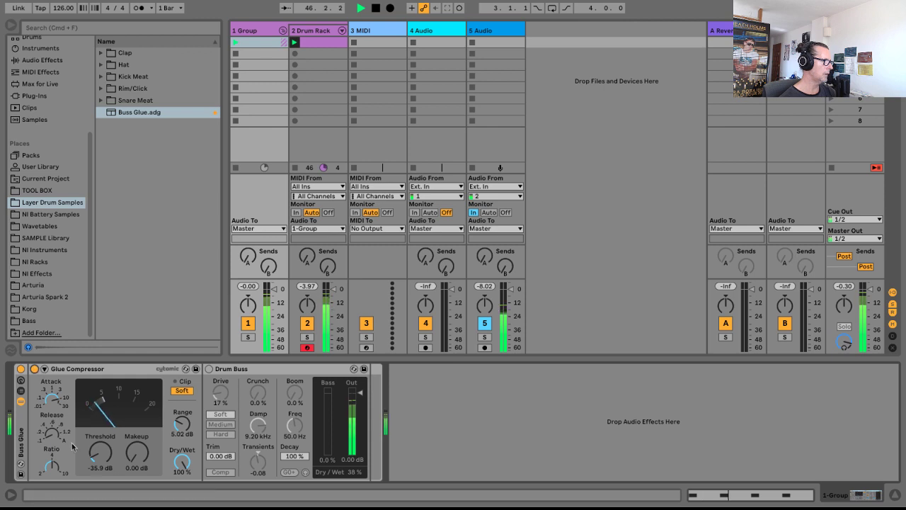
Raise the Glue Compressor's makeup gain to 2.38 dB, matching the level against the bypassed signal.
drag(133, 459, 133, 458)
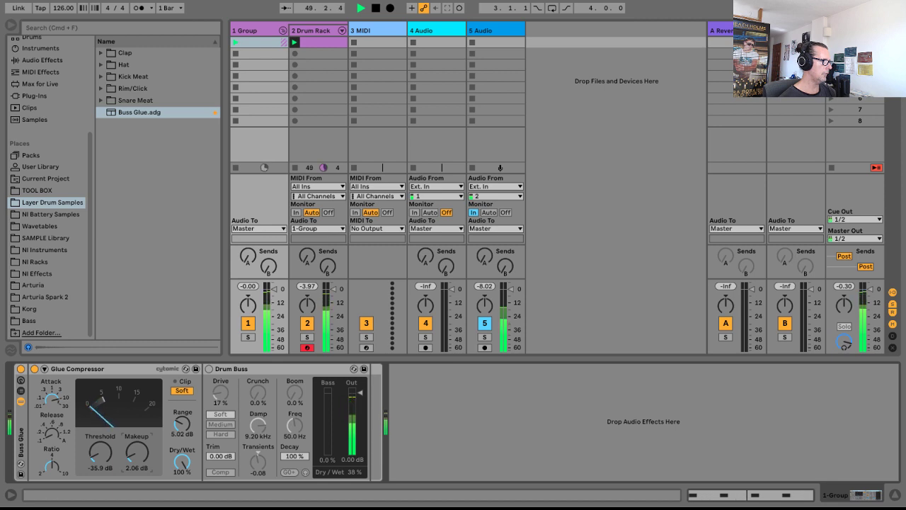
click(34, 369)
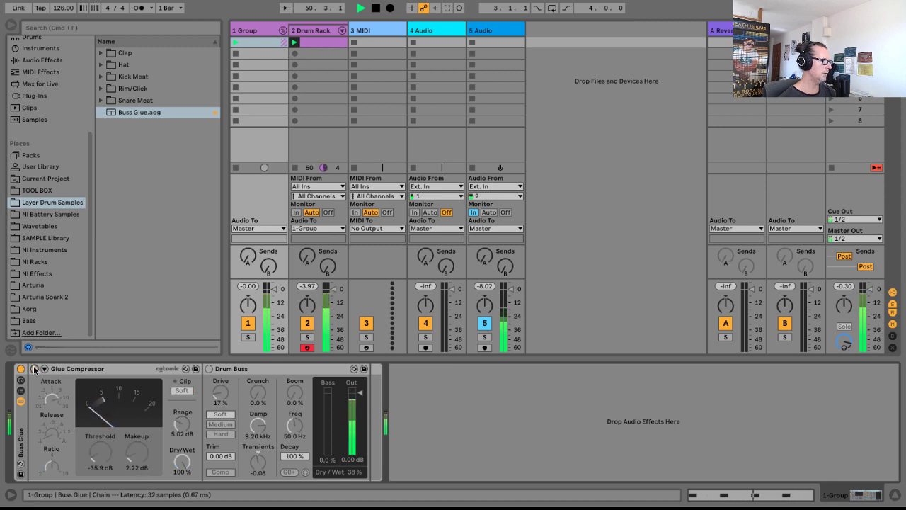
click(34, 368)
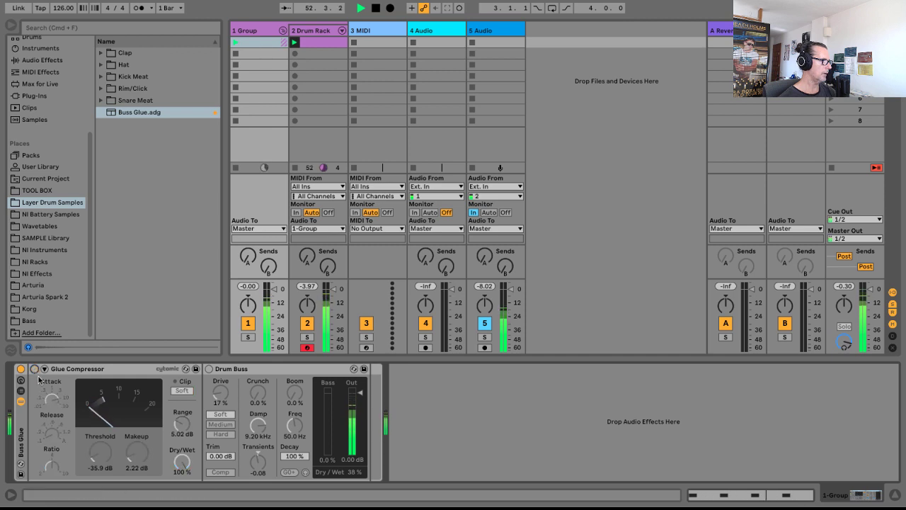
click(124, 464)
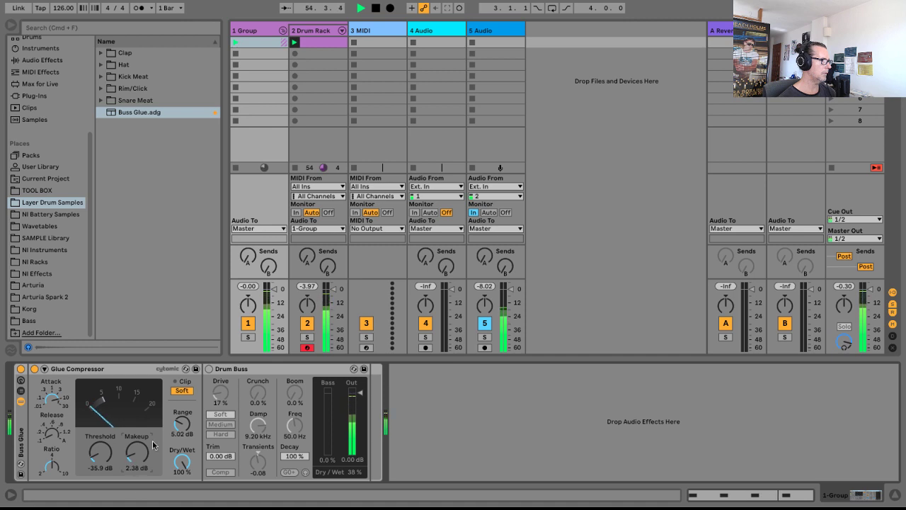
Re-enable the Drum Buss, compare the whole Buss Glue rack bypassed and enabled, and stop playback.
click(209, 369)
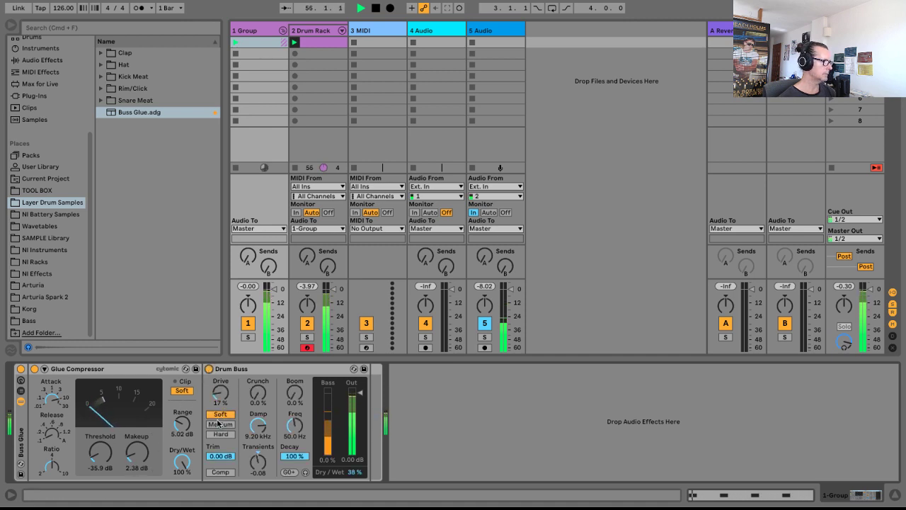
click(20, 368)
click(21, 369)
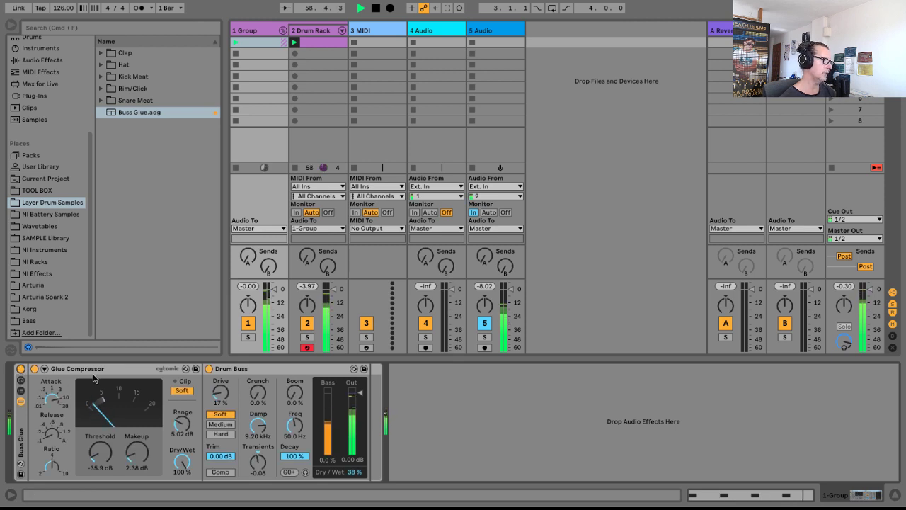
key(space)
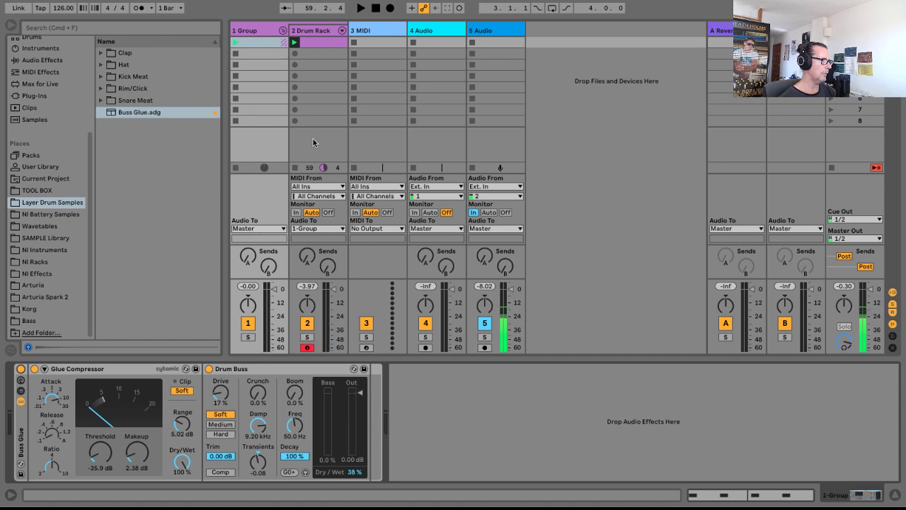
Move the 4 Audio track directly after the Drum Rack track and hide the device view.
click(428, 32)
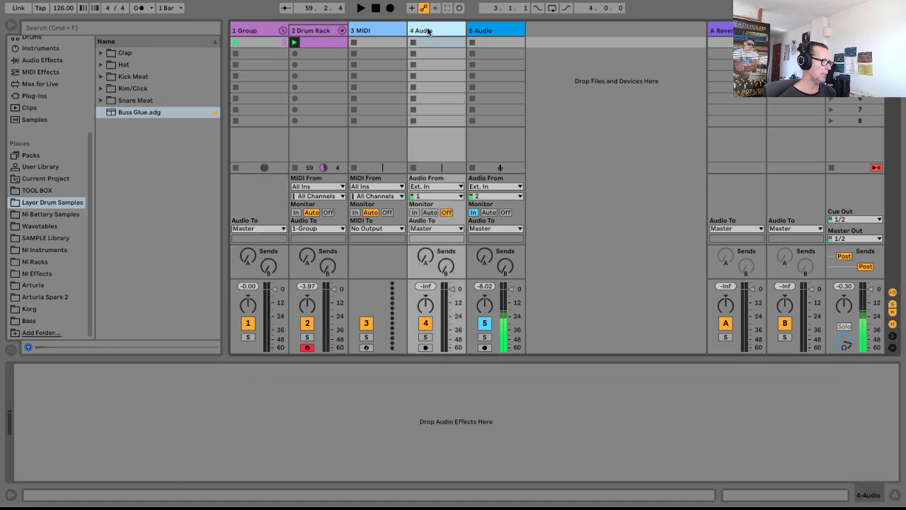
drag(365, 37, 364, 35)
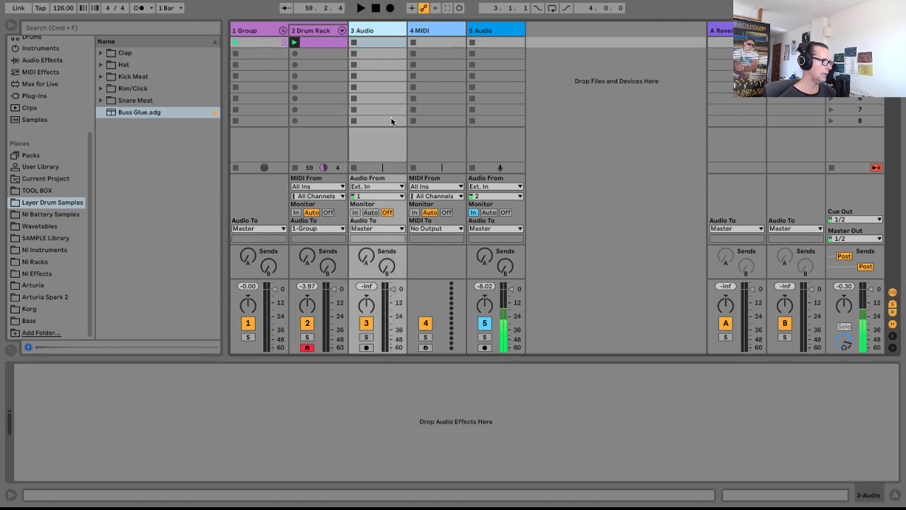
click(894, 495)
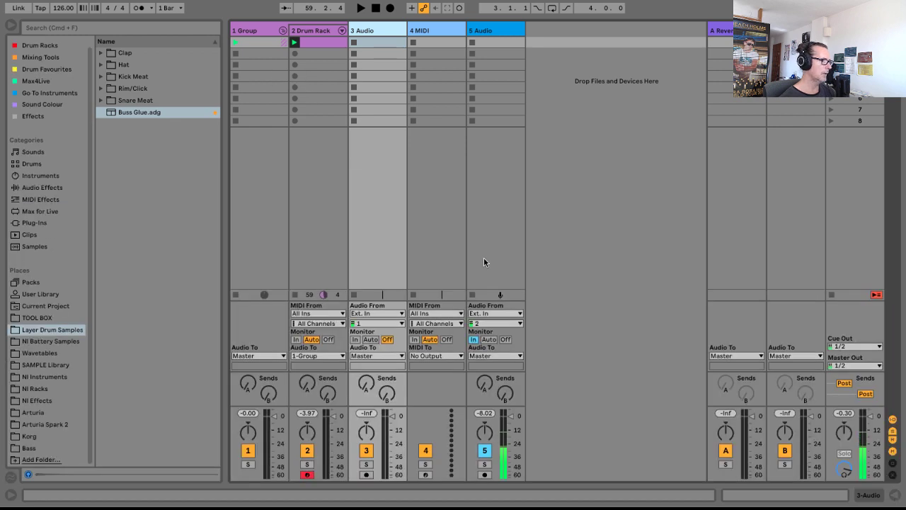
Set the 3 Audio track's input to 1-Group and arm the track for recording.
click(400, 313)
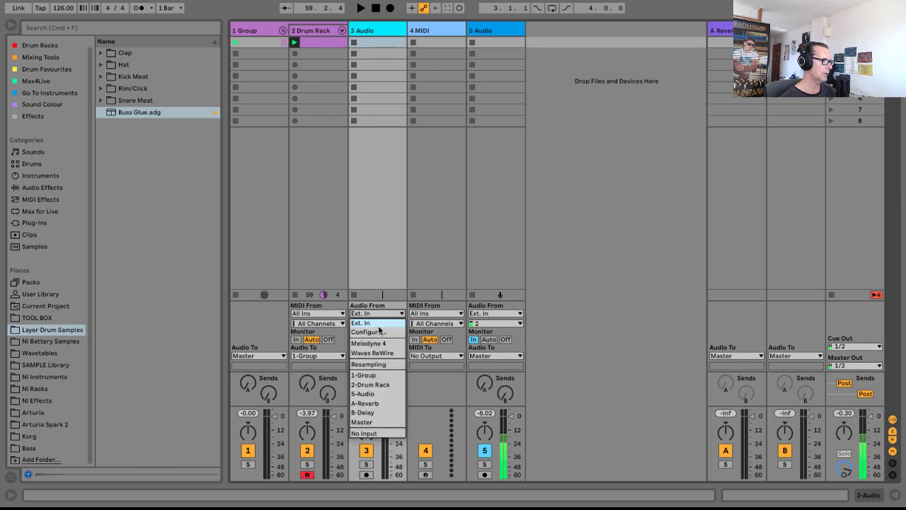
click(375, 375)
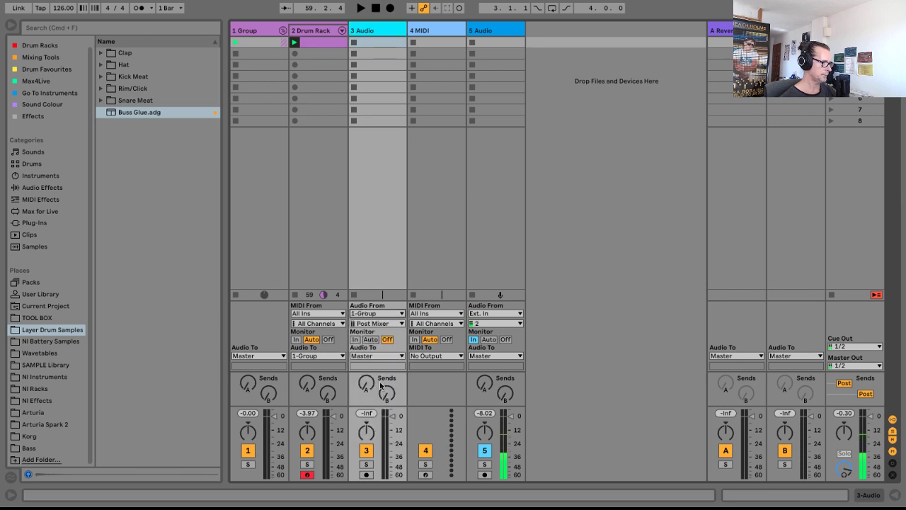
click(366, 474)
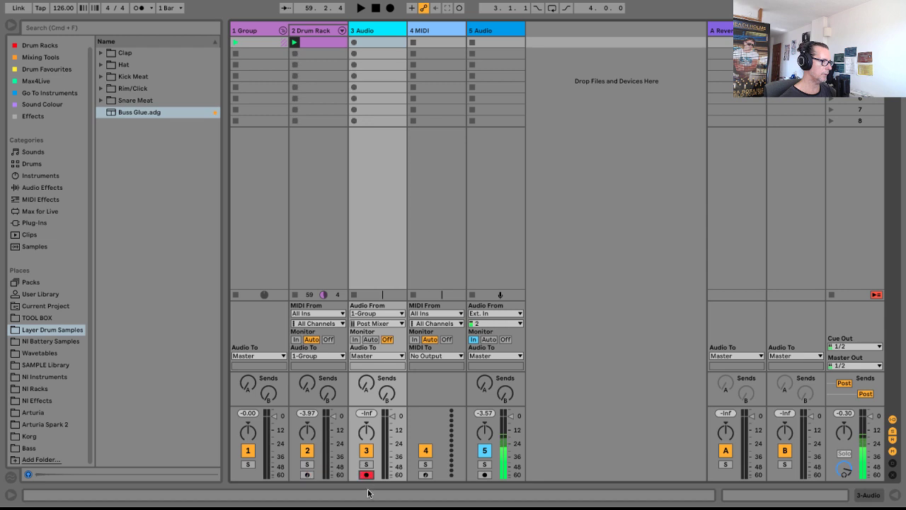
Record two bars of the kick into the first slot of the 3 Audio track and check the clip's waveform.
click(354, 43)
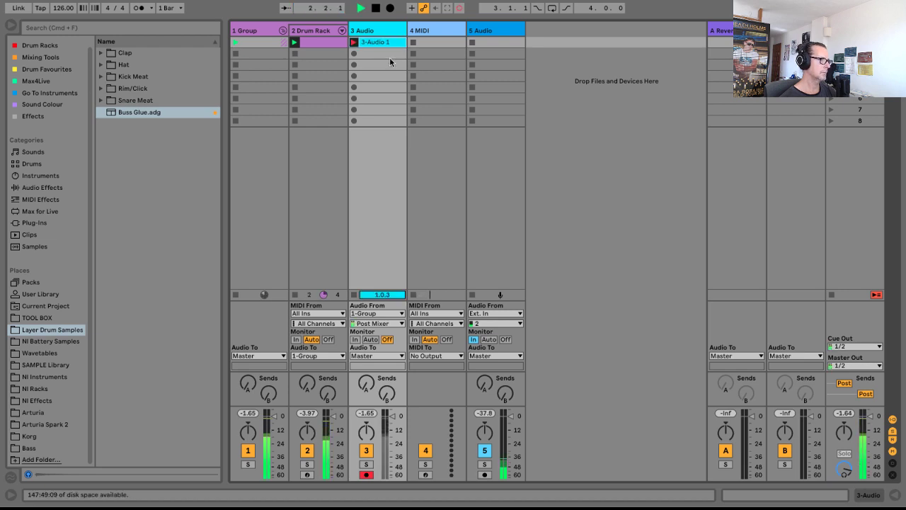
key(space)
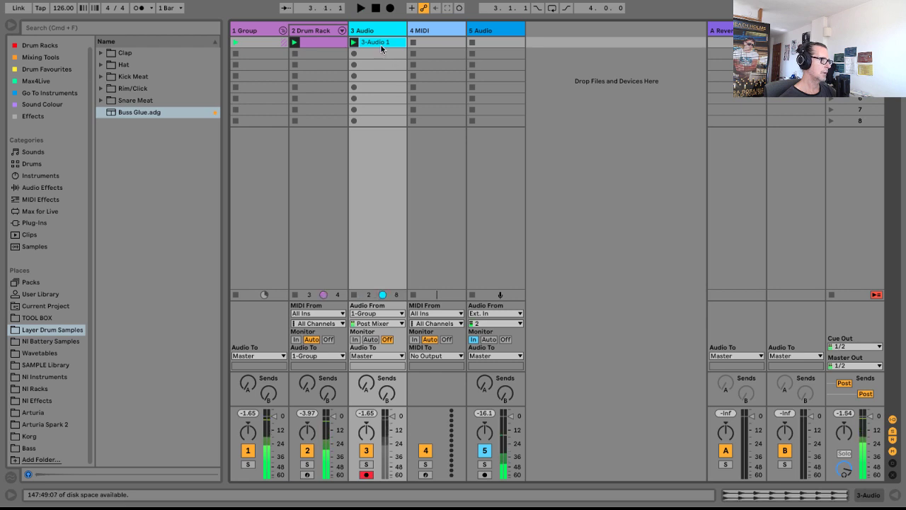
double_click(379, 42)
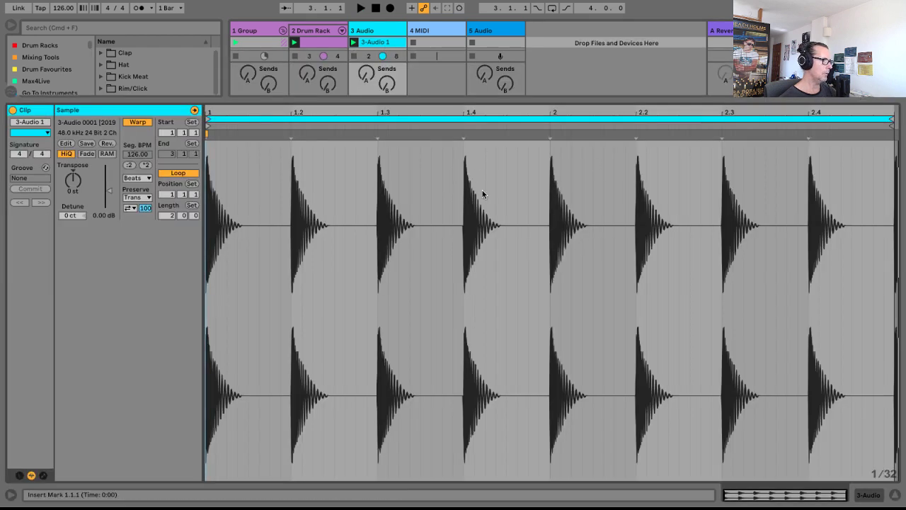
click(895, 494)
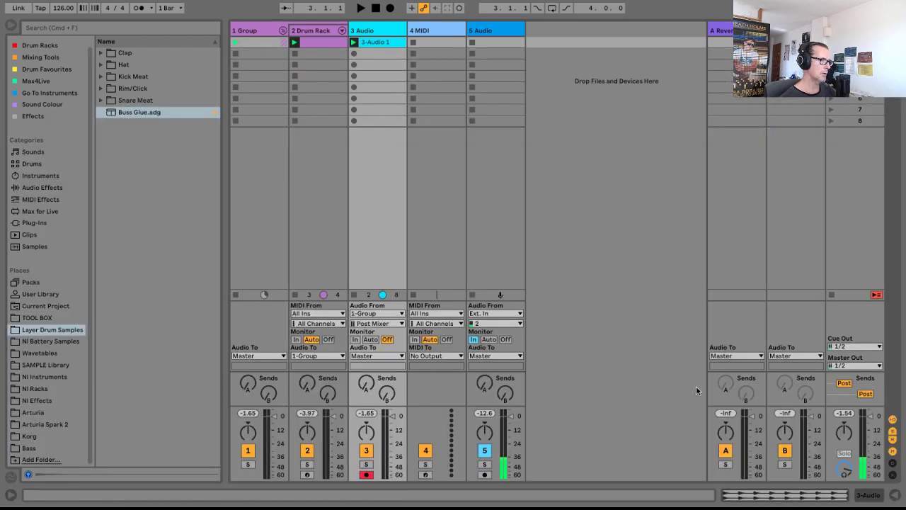
Rename the recorded kick clip as Orig.
click(372, 43)
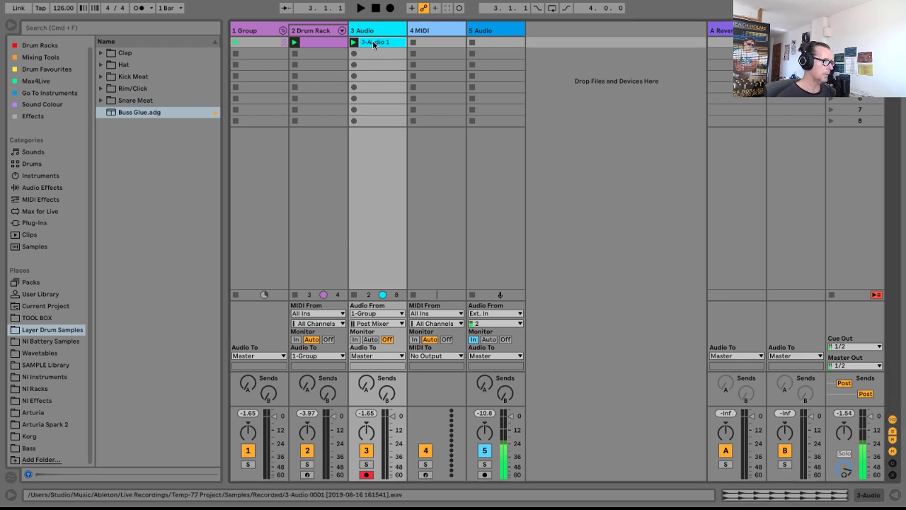
key(super+r)
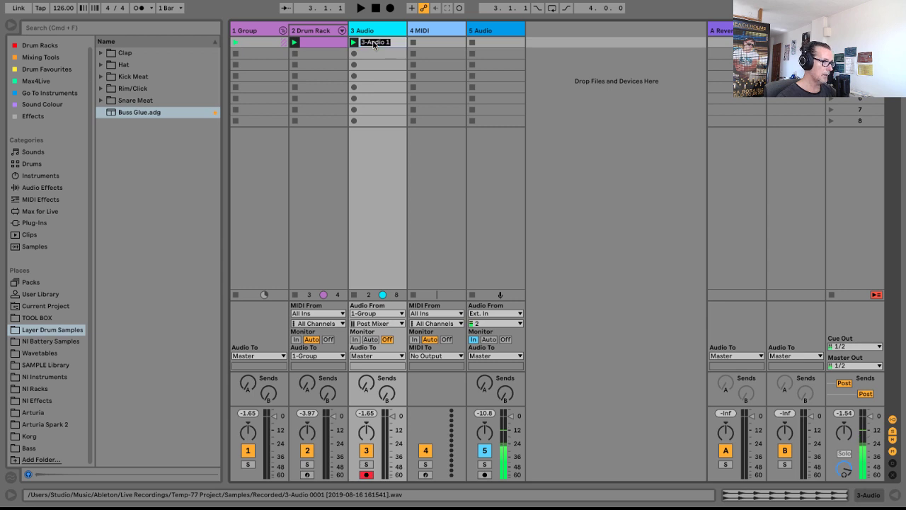
text(G)
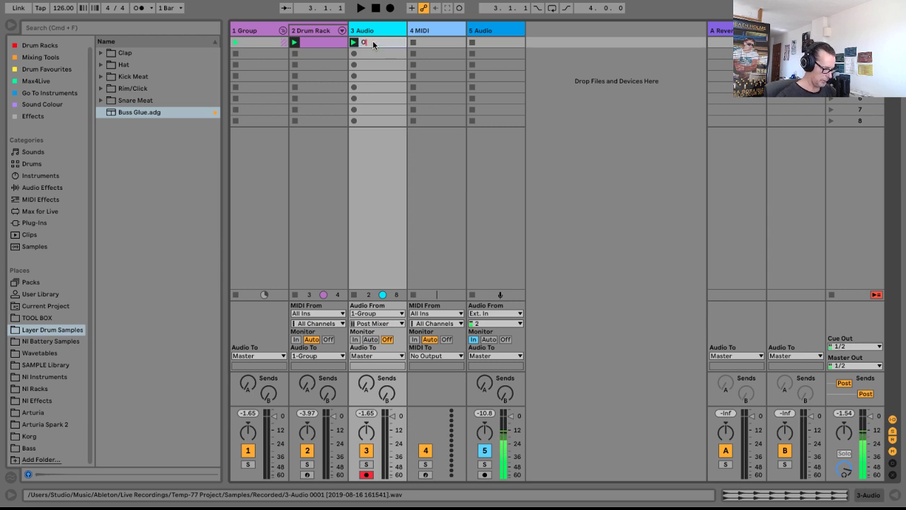
text(rig)
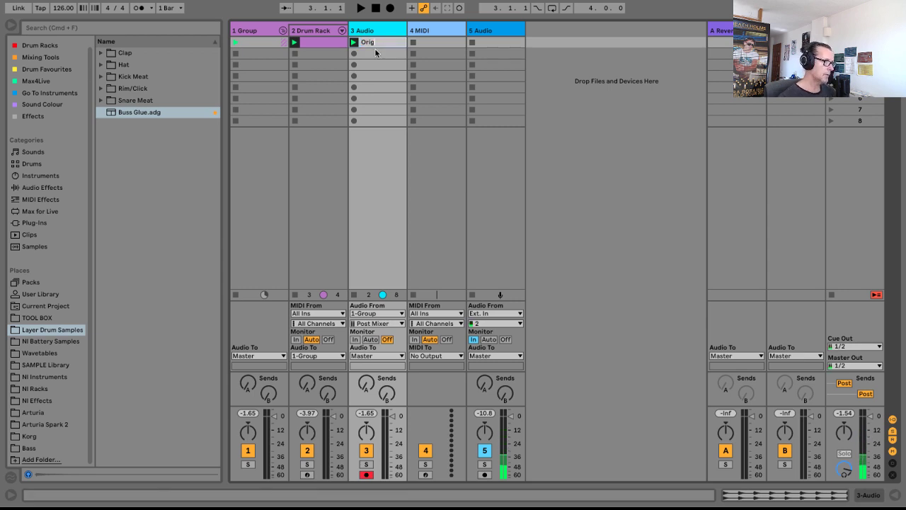
key(Return)
Duplicate the Orig clip and move the copy to the sixth slot of the same track.
right_click(374, 41)
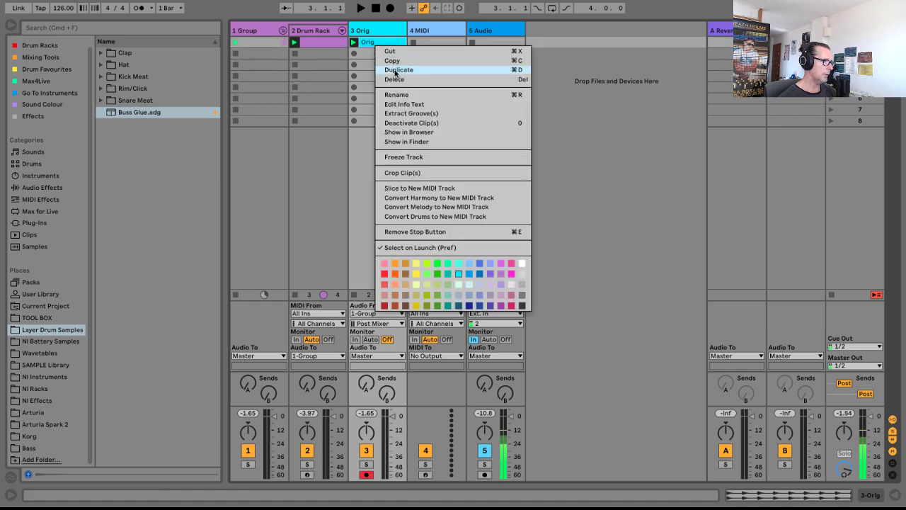
click(397, 70)
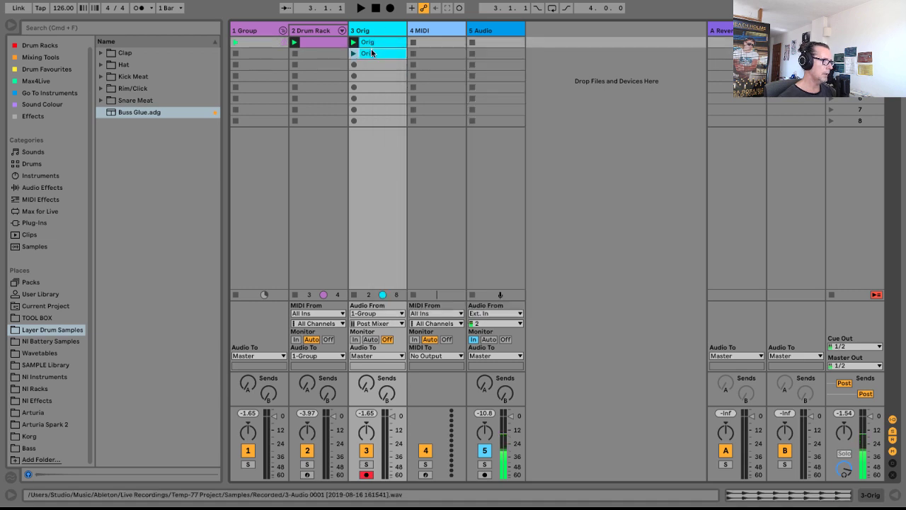
drag(371, 54, 369, 97)
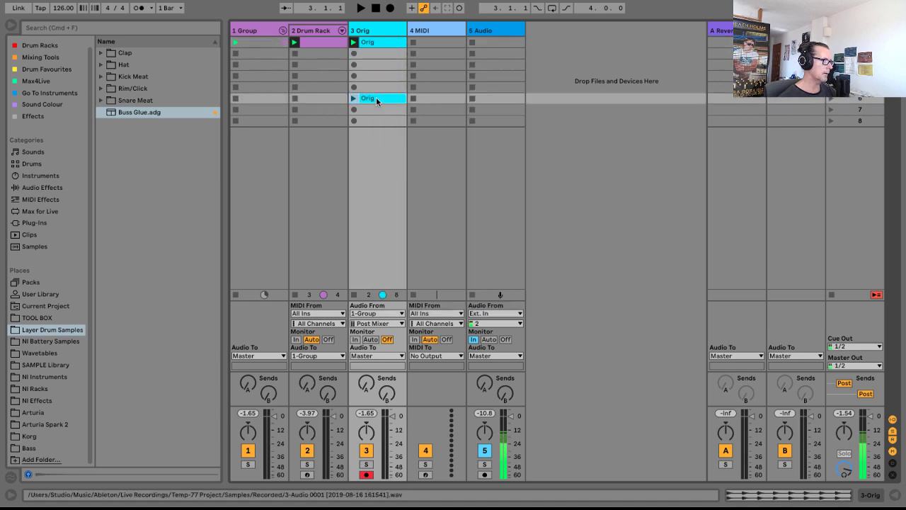
Shorten the loop of the first Orig clip to one beat so it covers only the first kick hit.
click(372, 44)
double_click(373, 44)
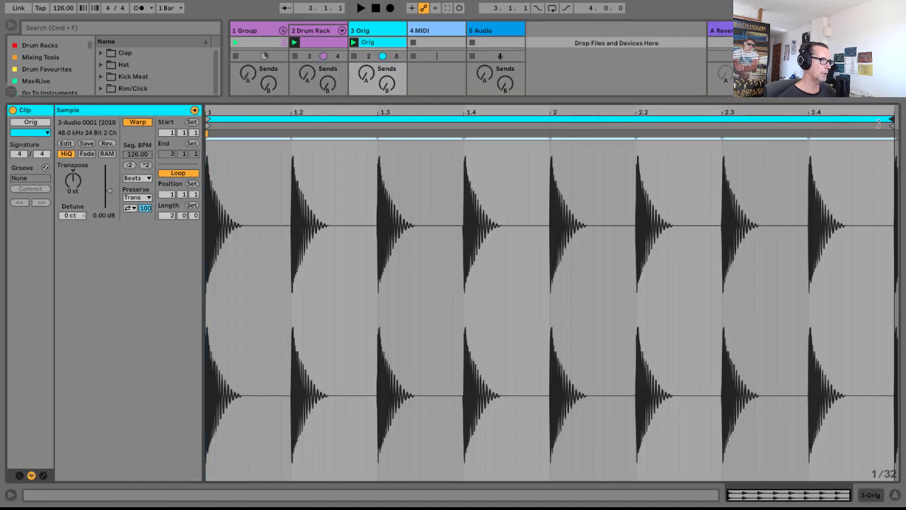
drag(891, 120, 290, 120)
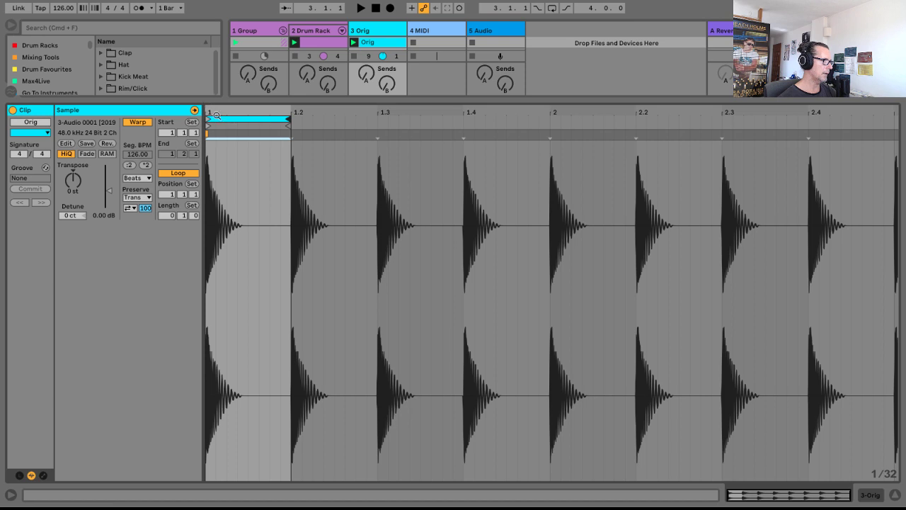
Crop the first Orig clip's sample to its looped first beat.
click(243, 171)
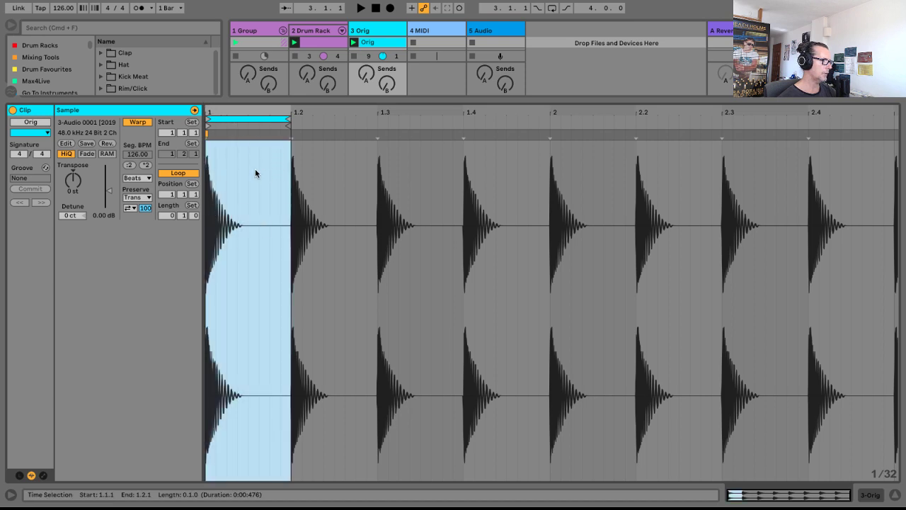
right_click(251, 186)
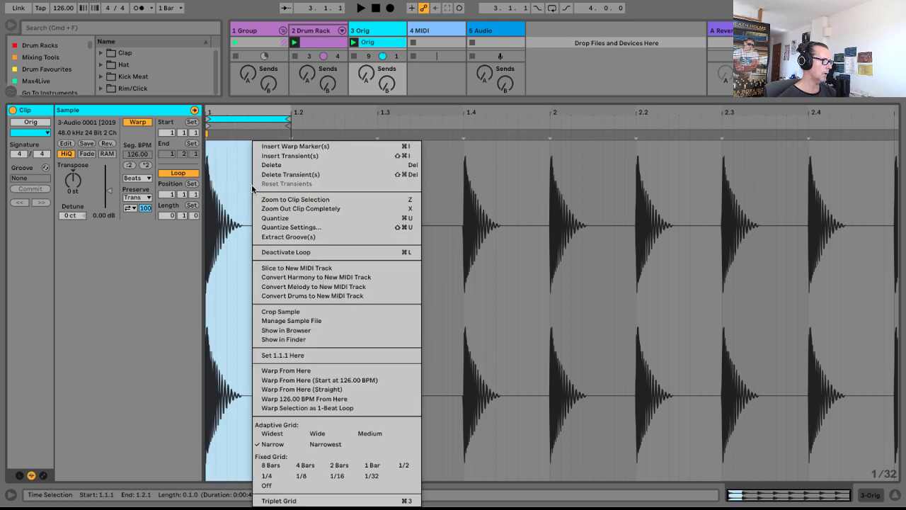
click(303, 313)
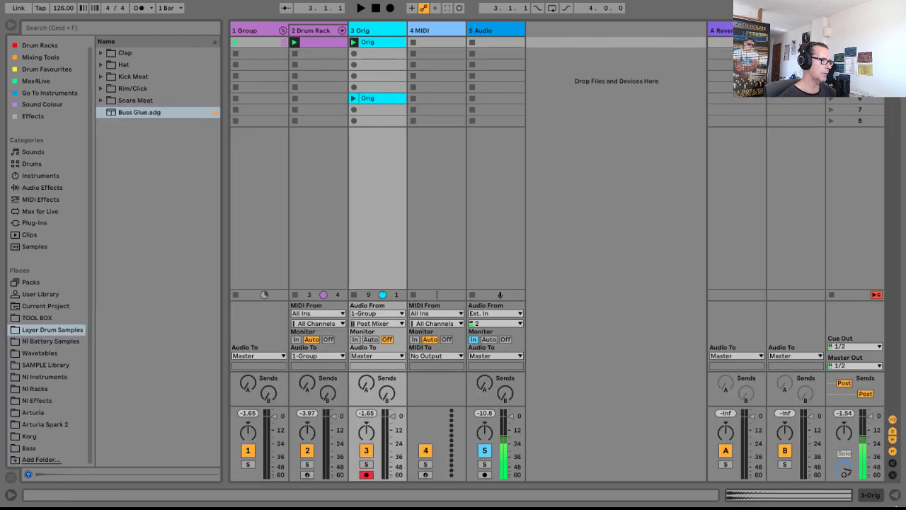
Rename the cropped clip in the first slot of track 3 as Kick HH.
click(894, 494)
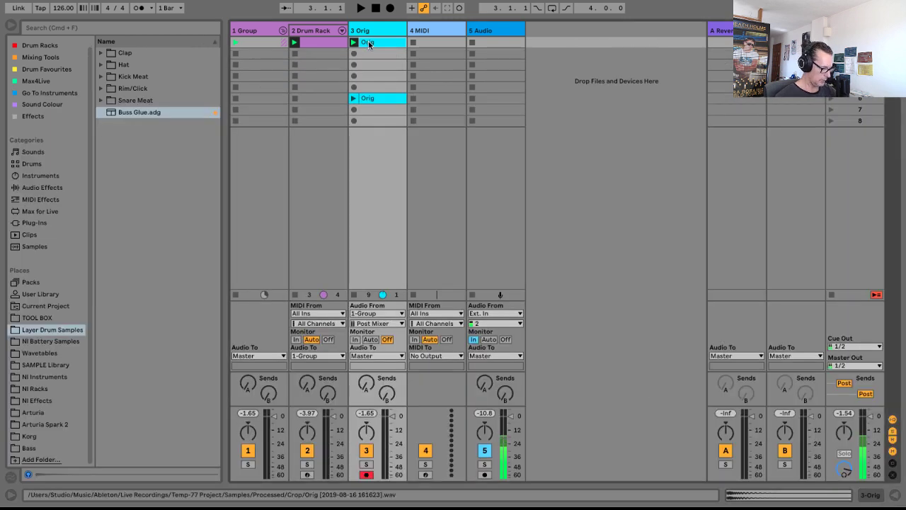
key(super+r)
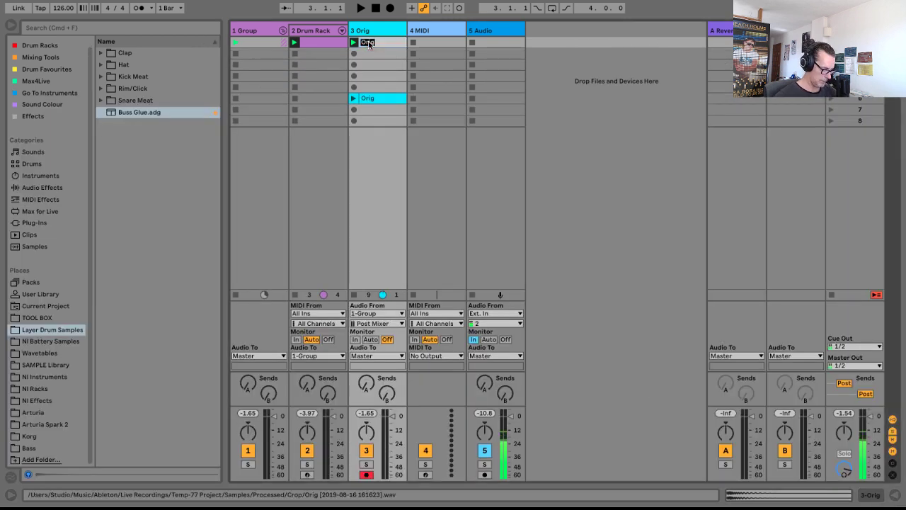
text(Kick)
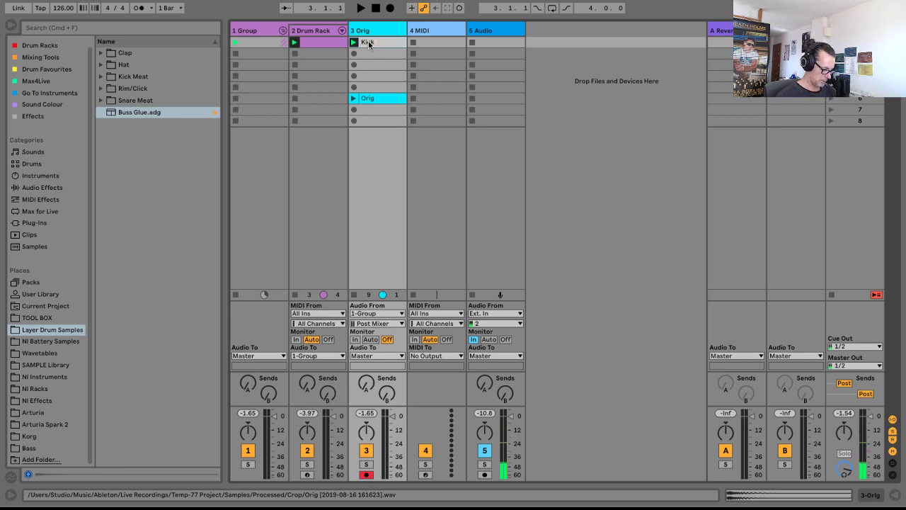
text( HH)
click(368, 54)
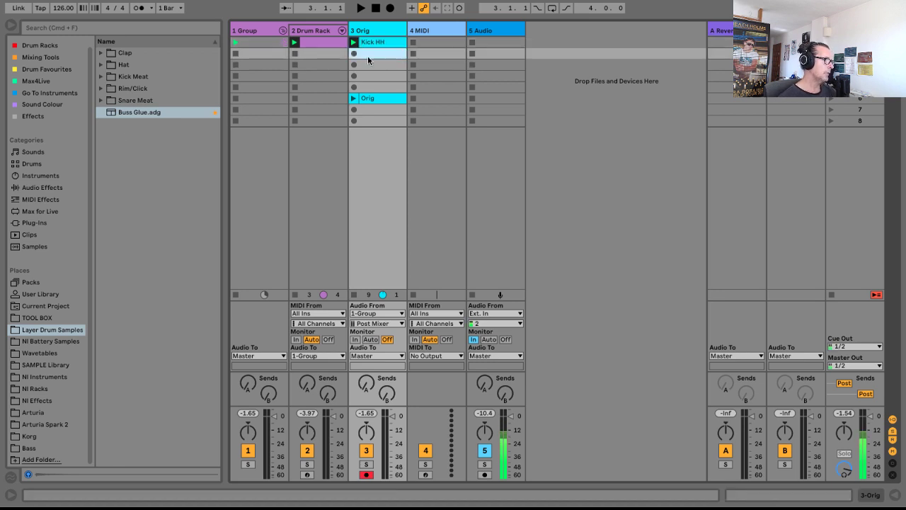
Load an empty Drum Rack onto the 4 MIDI track and place the Kick HH clip on its C1 pad.
click(29, 164)
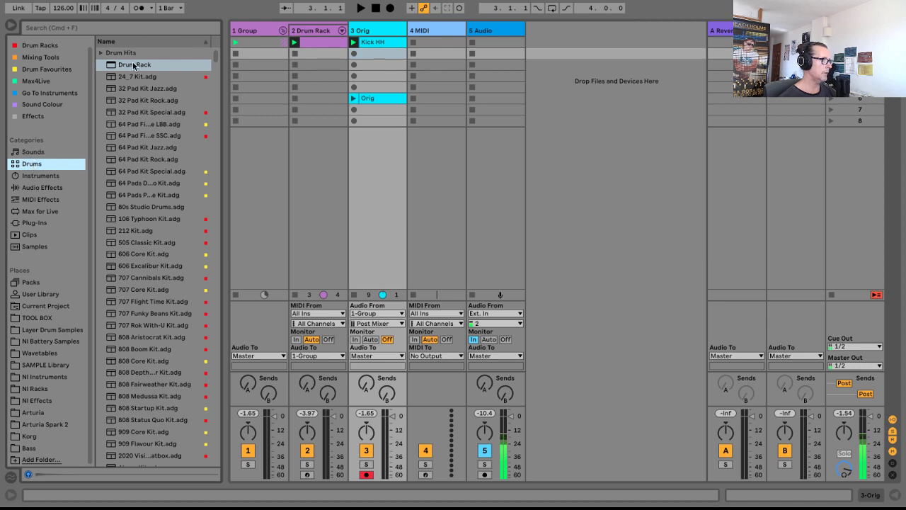
drag(134, 66, 435, 30)
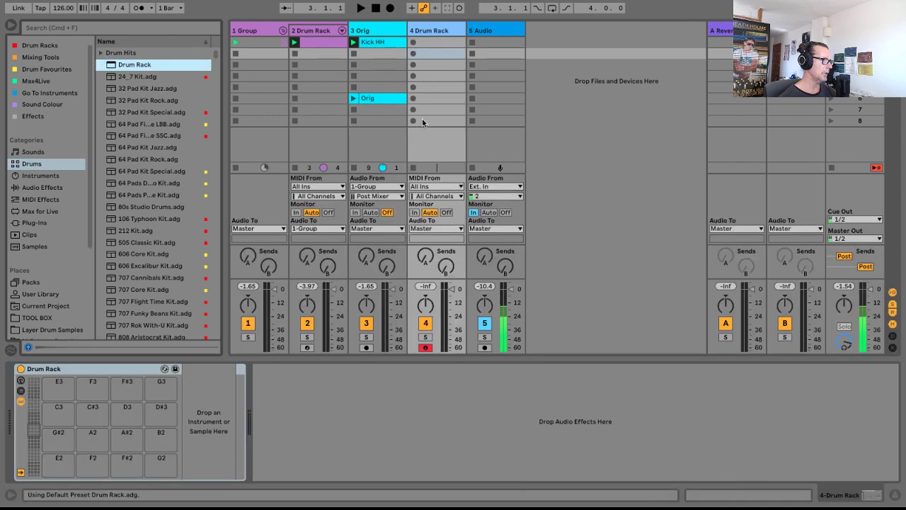
drag(372, 42, 71, 471)
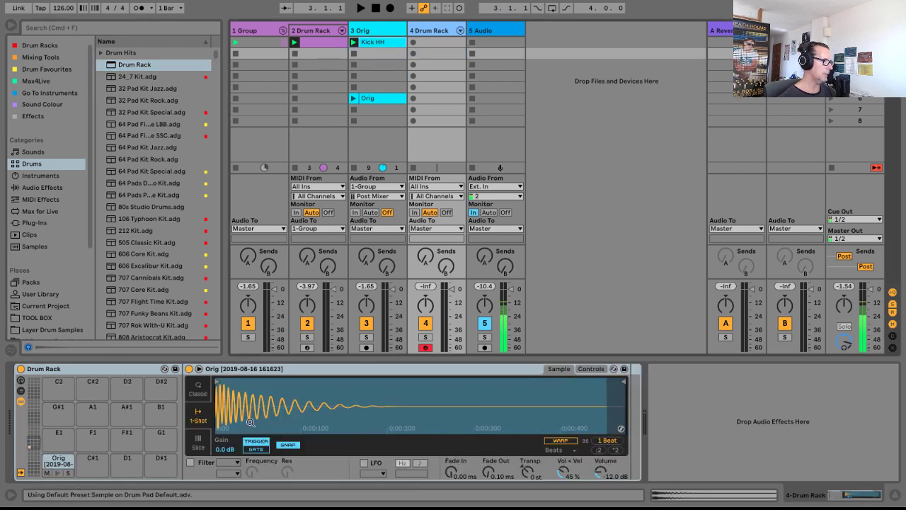
Switch the C1 kick's Simpler to Classic mode and normalize the sample's volume.
click(200, 389)
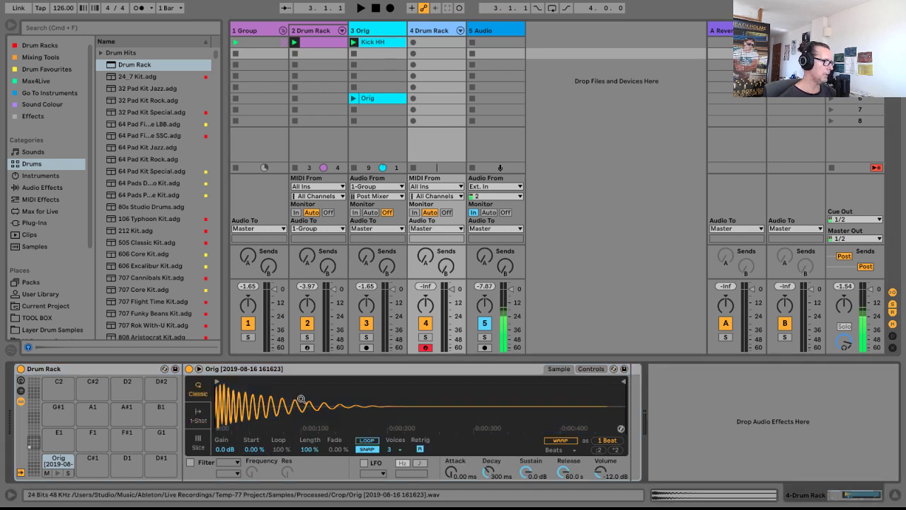
right_click(337, 405)
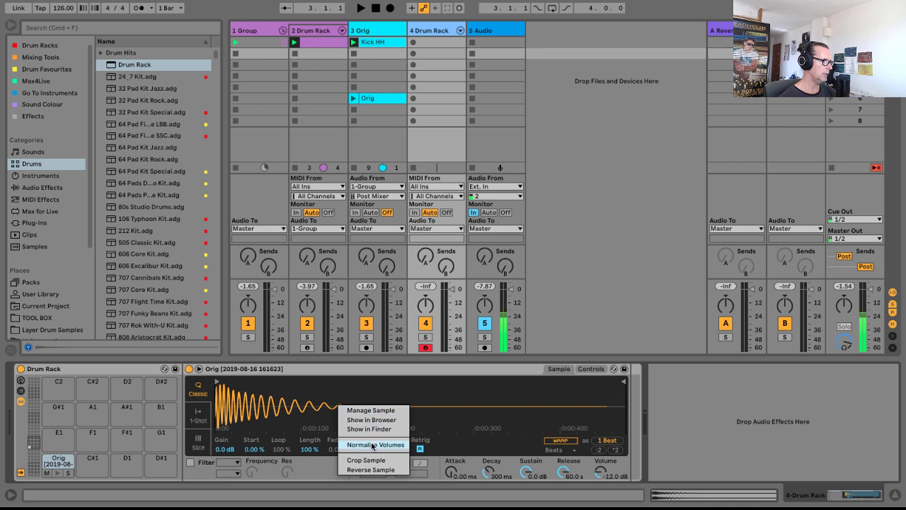
click(371, 445)
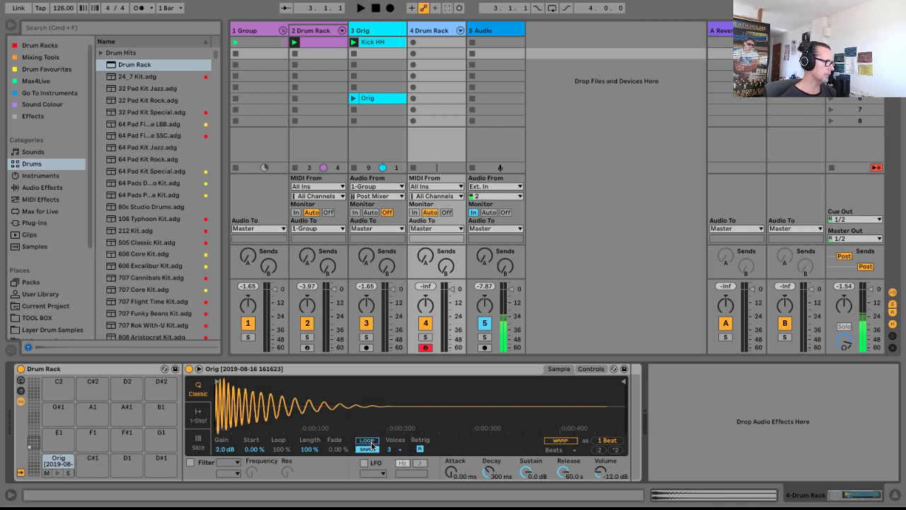
click(372, 444)
Add 75_Kicks_07_SP.wav from the Kick Meat folder of Layer Drum Samples to the rack's C#1 pad.
scroll(53, 249, down, 2)
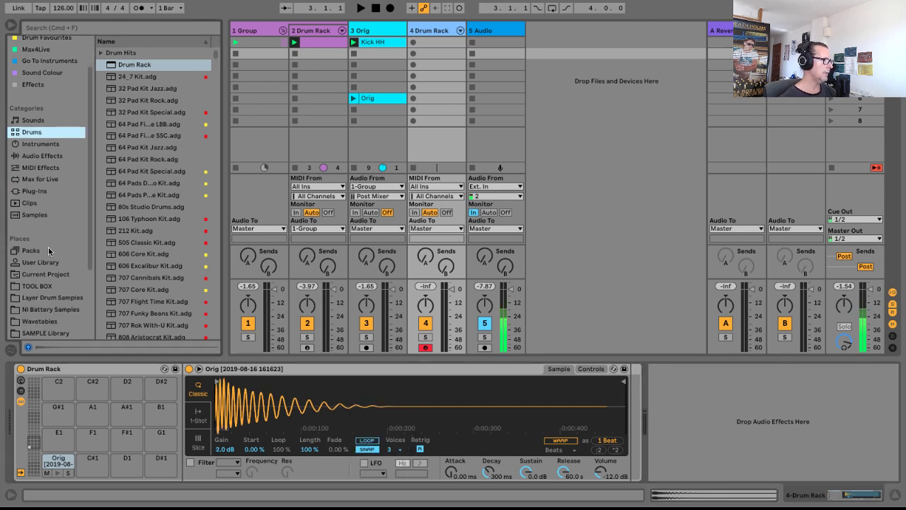
scroll(48, 248, down, 2)
click(51, 272)
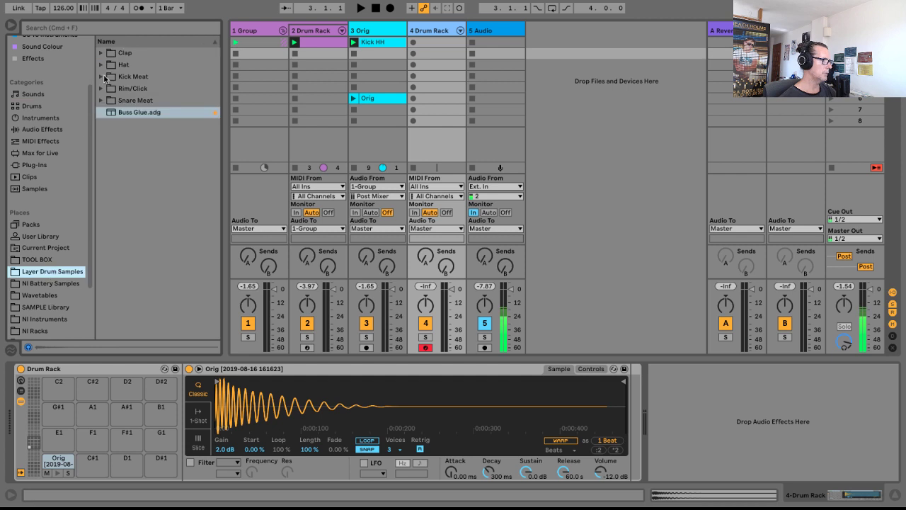
click(105, 78)
key(Down)
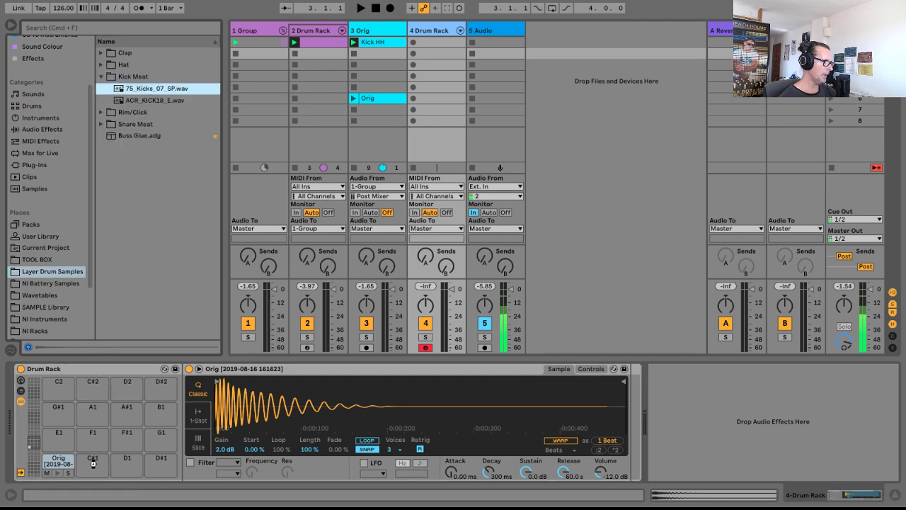
drag(93, 463, 93, 463)
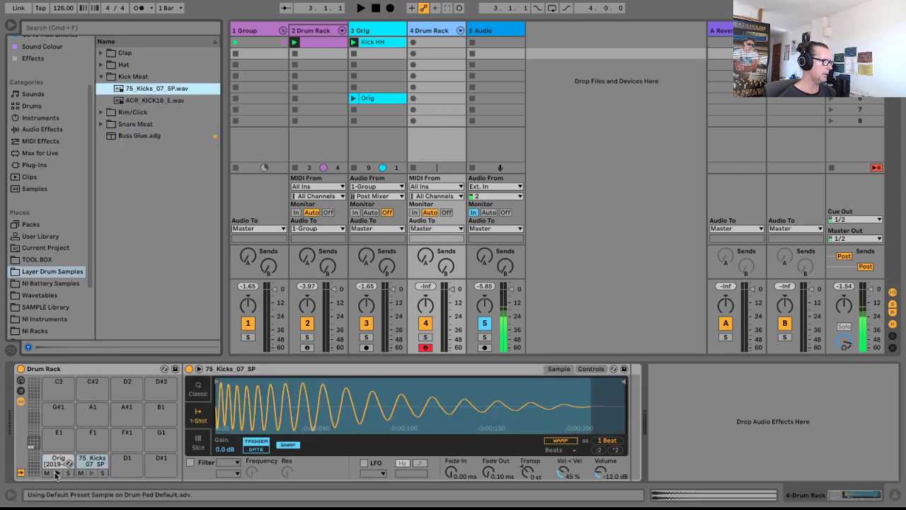
Audition the C1 and C#1 pads to compare the layered kick with the 75_Kicks_07_SP sample.
click(58, 472)
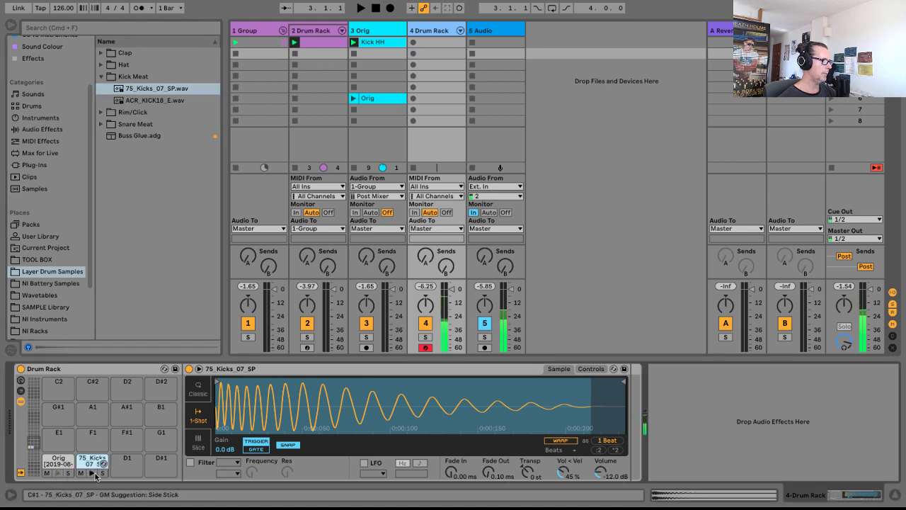
click(91, 473)
click(59, 472)
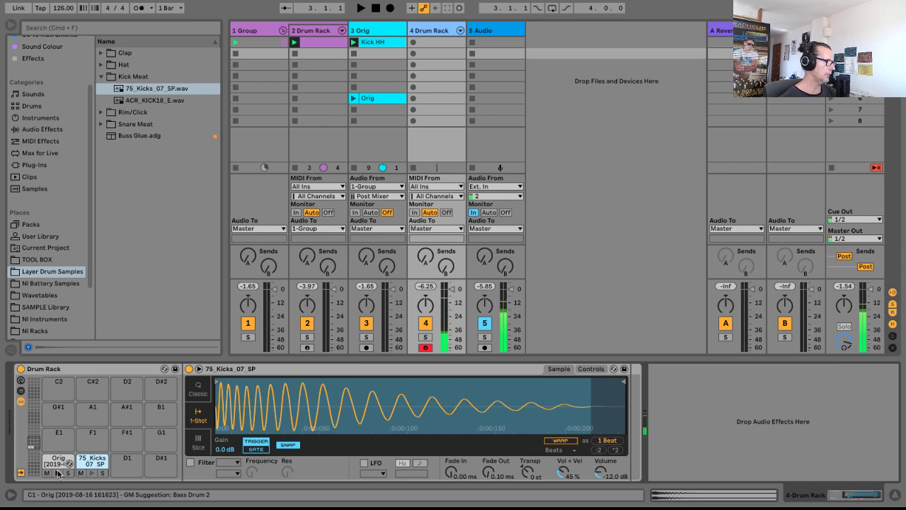
Create a new folder called Kicks in the User Library.
click(896, 495)
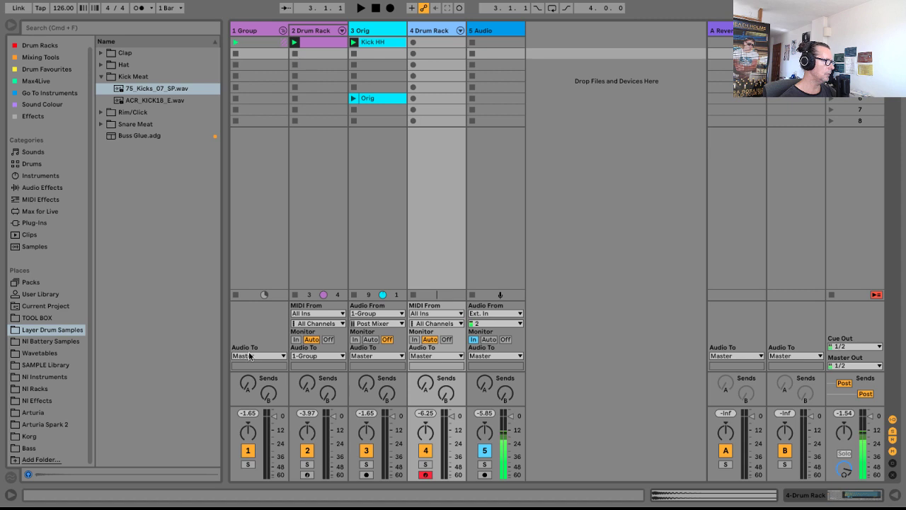
click(39, 293)
right_click(142, 357)
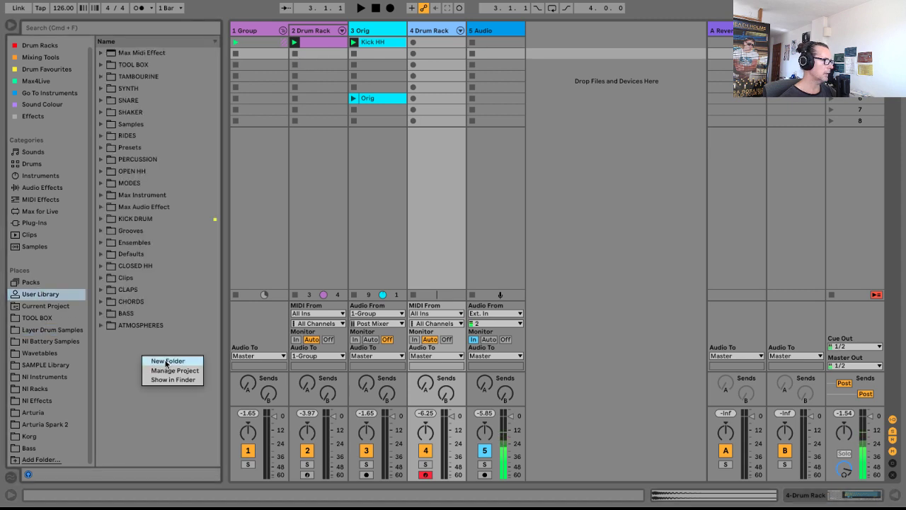
click(168, 361)
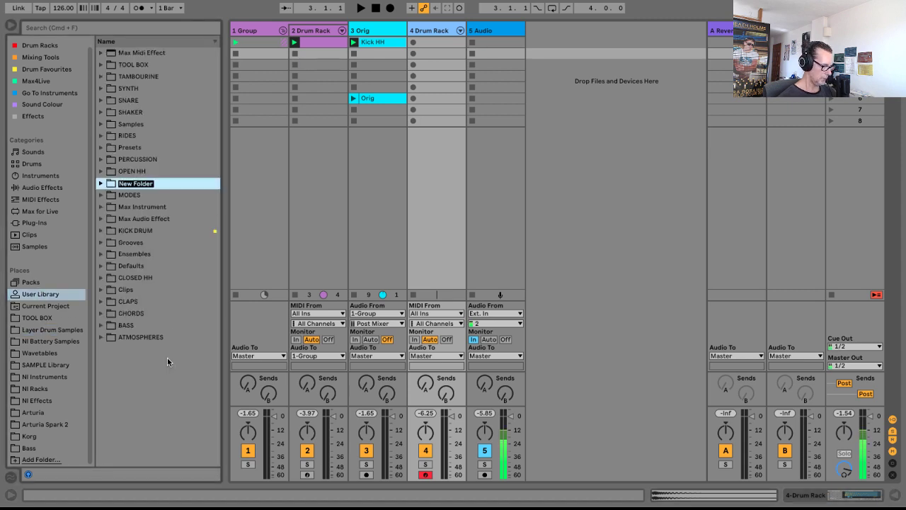
text(K)
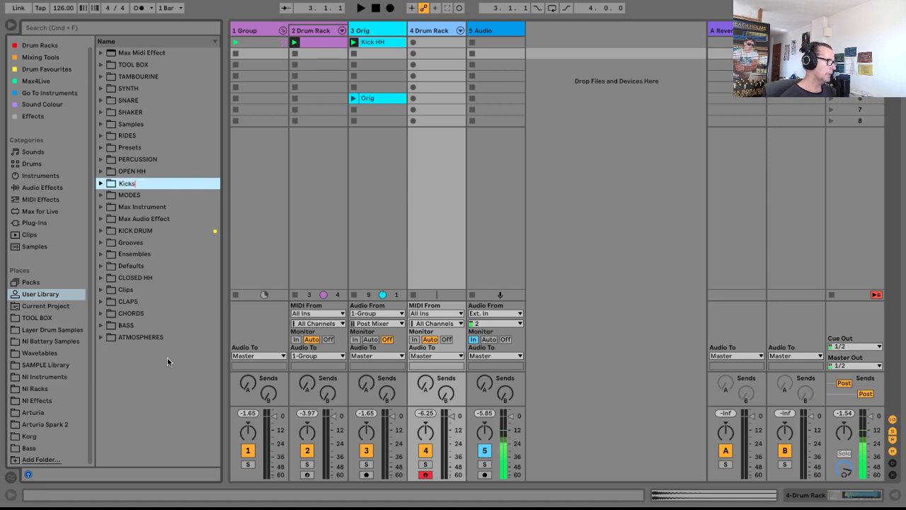
text(icks)
key(Return)
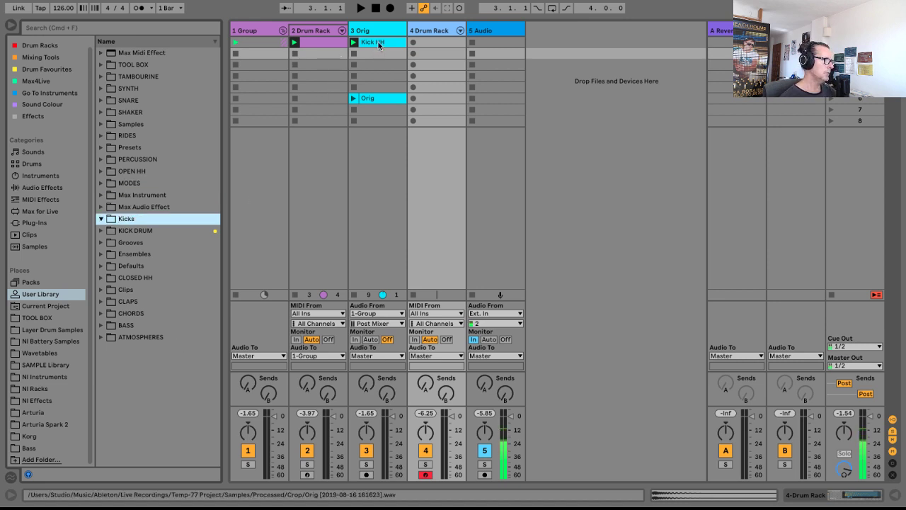
Save the Kick HH clip into the Kicks folder of the User Library, keeping the name Kick HH.
drag(379, 41, 159, 218)
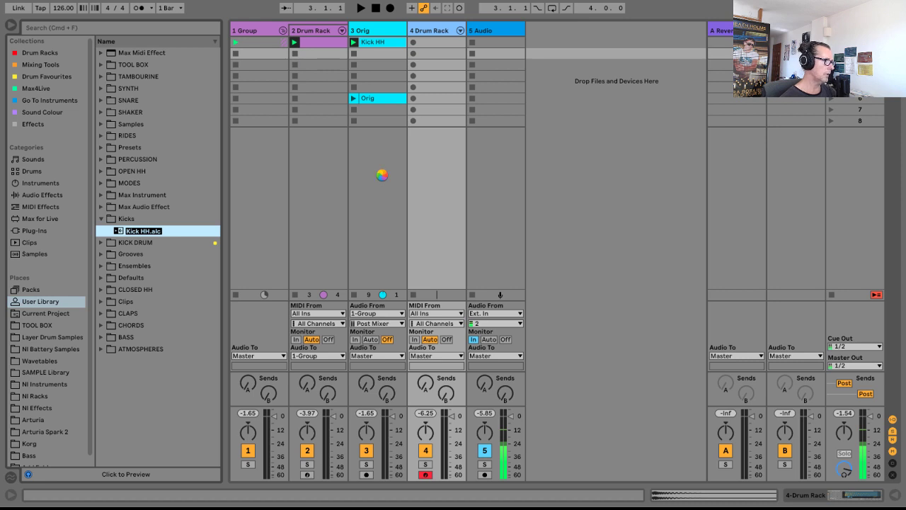
key(Return)
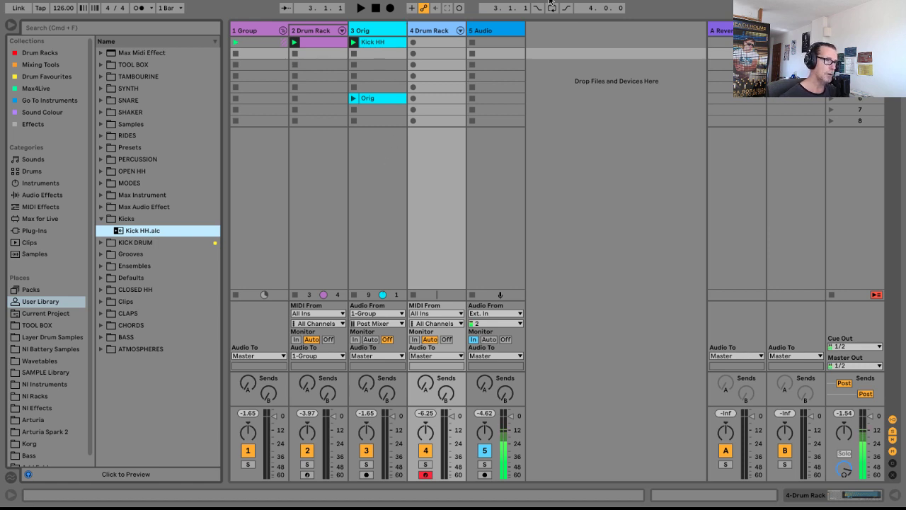
mouse_move(551, 3)
click(656, 4)
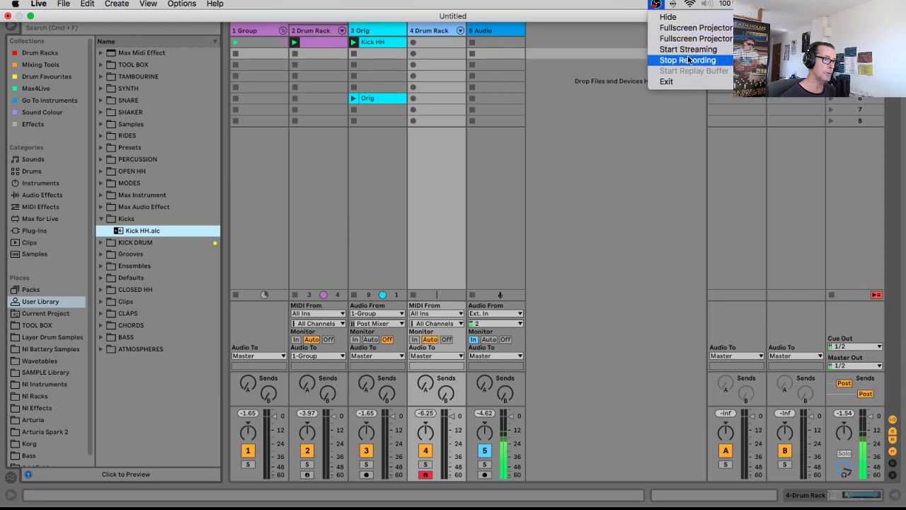